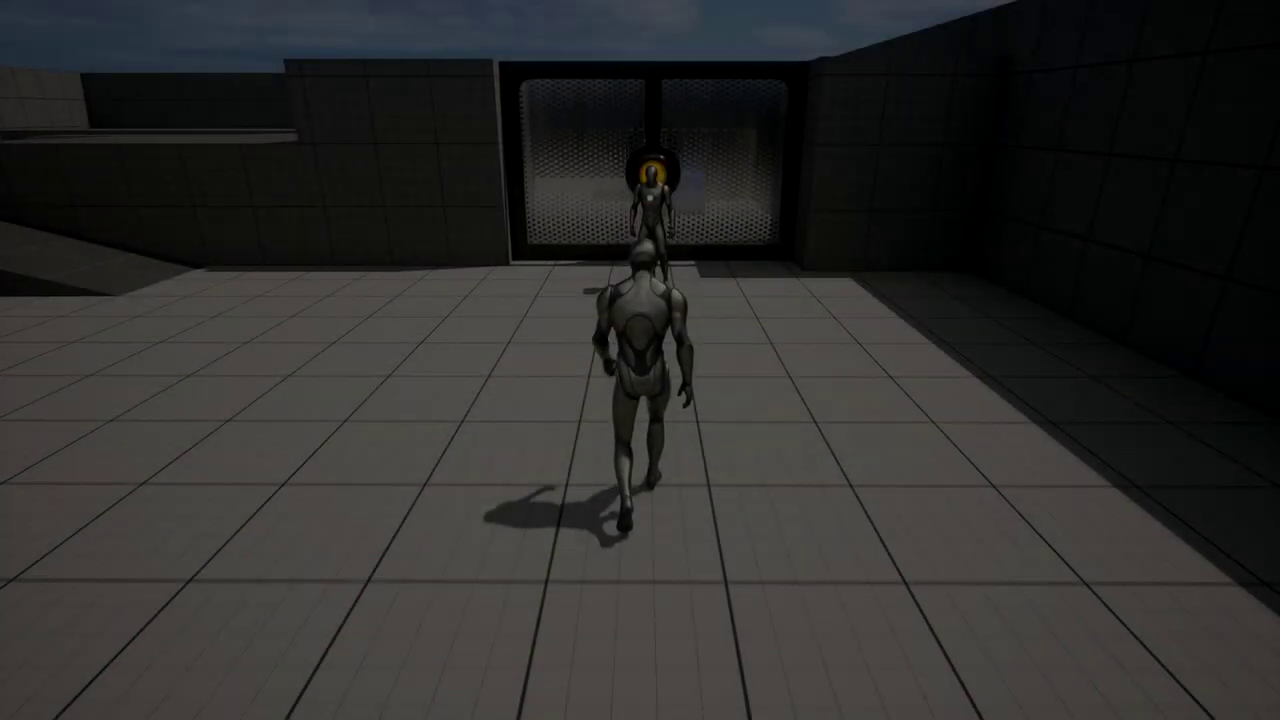
key(w)
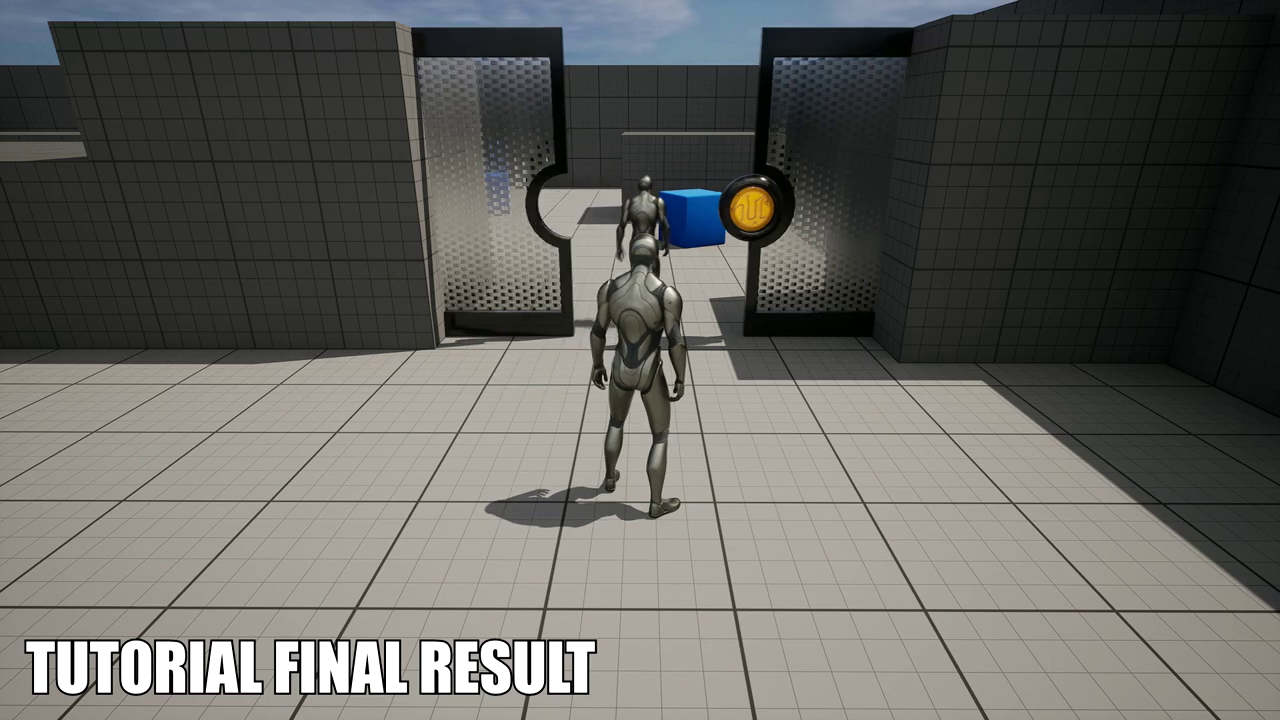
key(w)
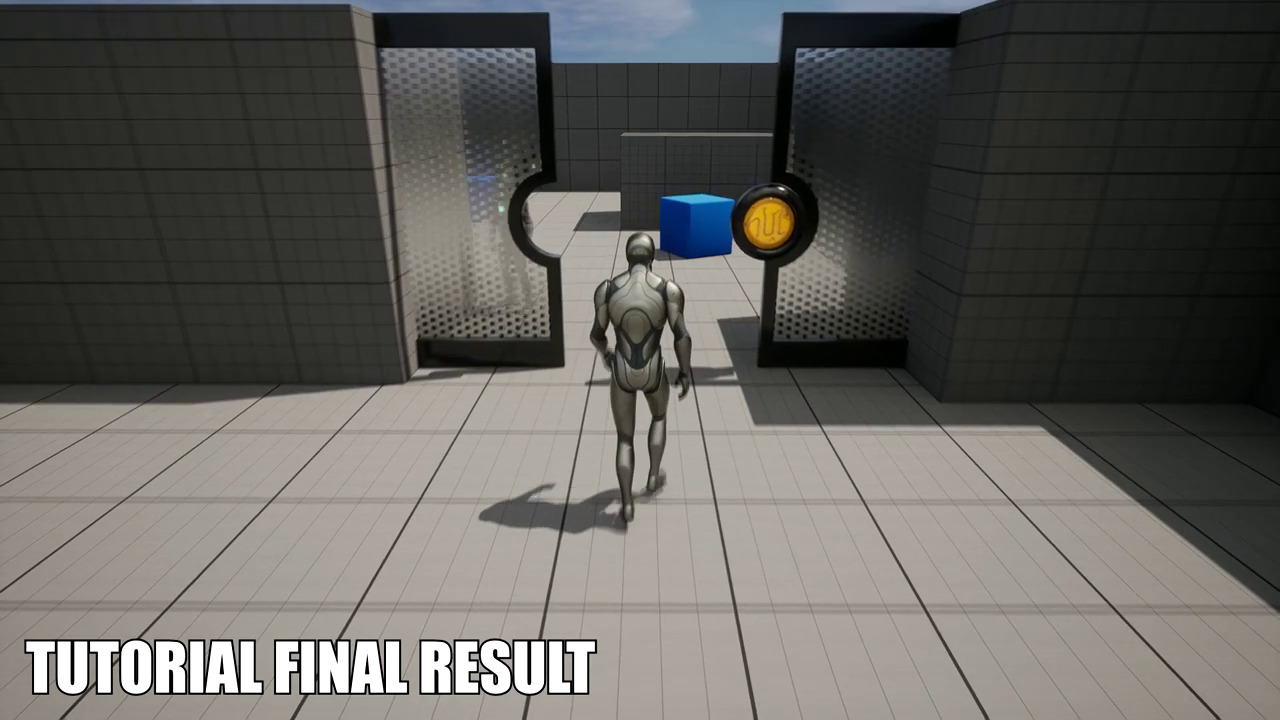
key(w)
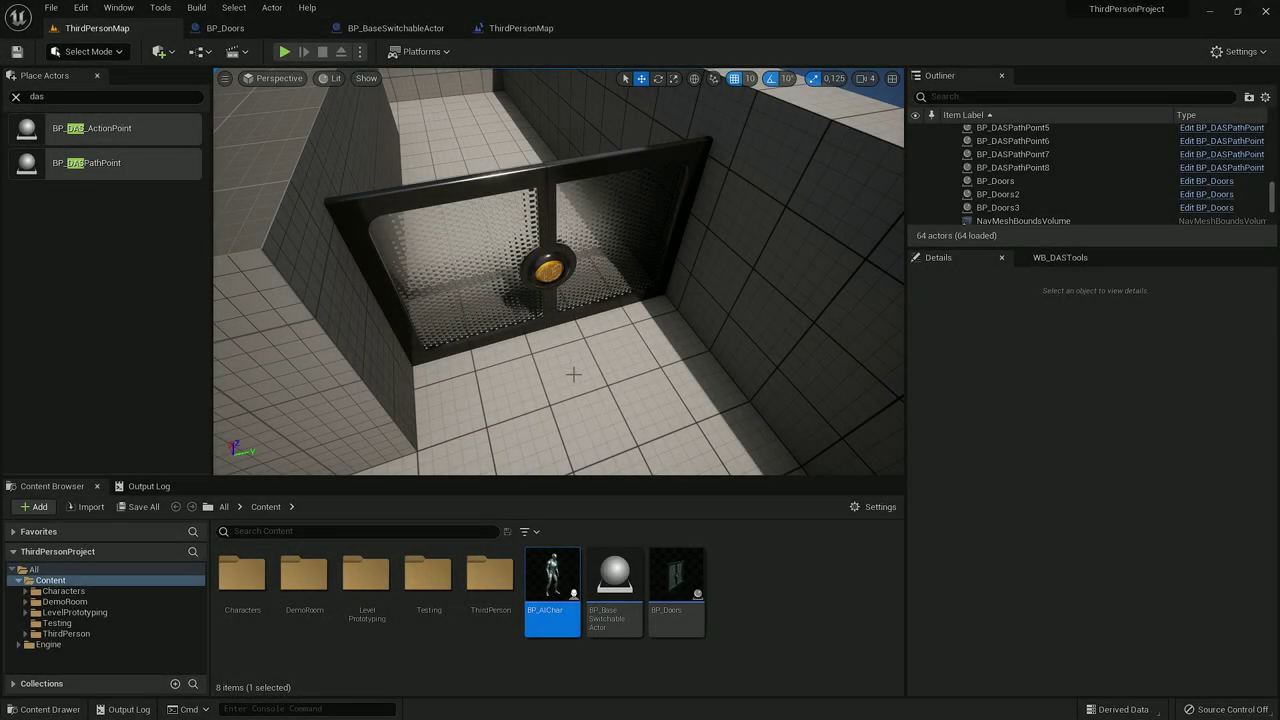
Select the double doors in the level and open their BP_Doors blueprint.
right_drag(573, 374, 560, 388)
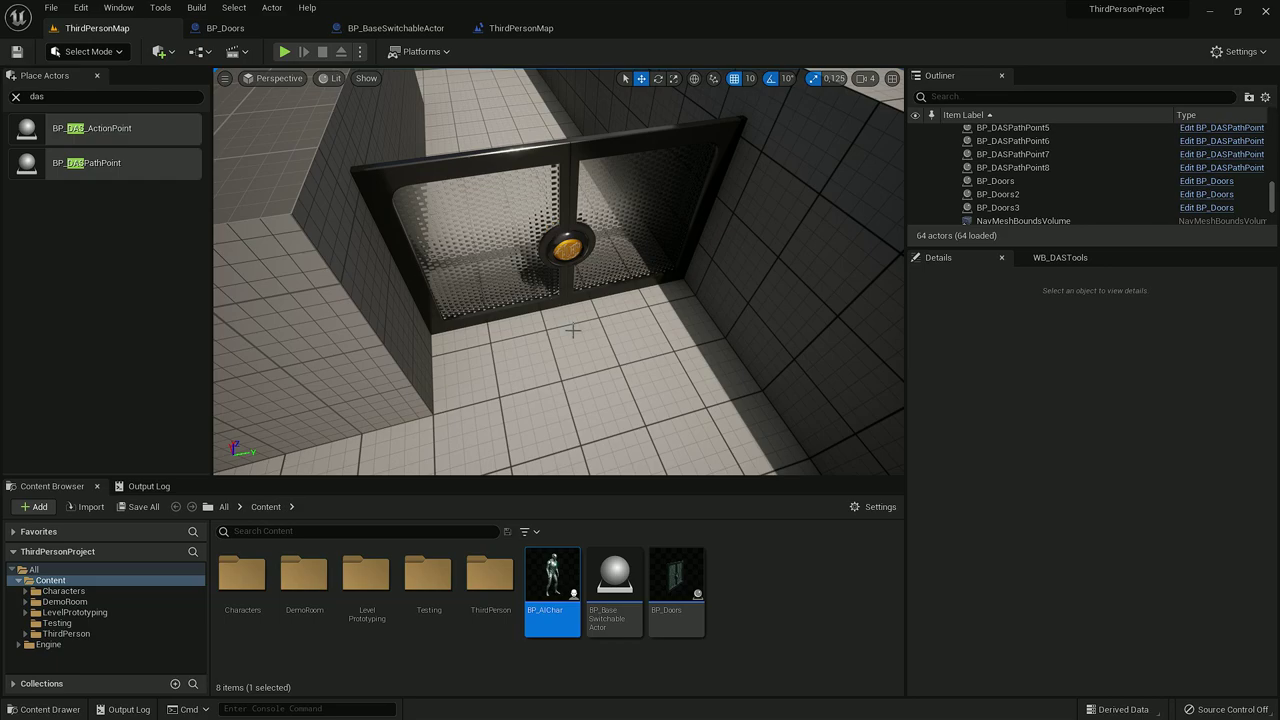
key(w)
right_drag(575, 240, 698, 280)
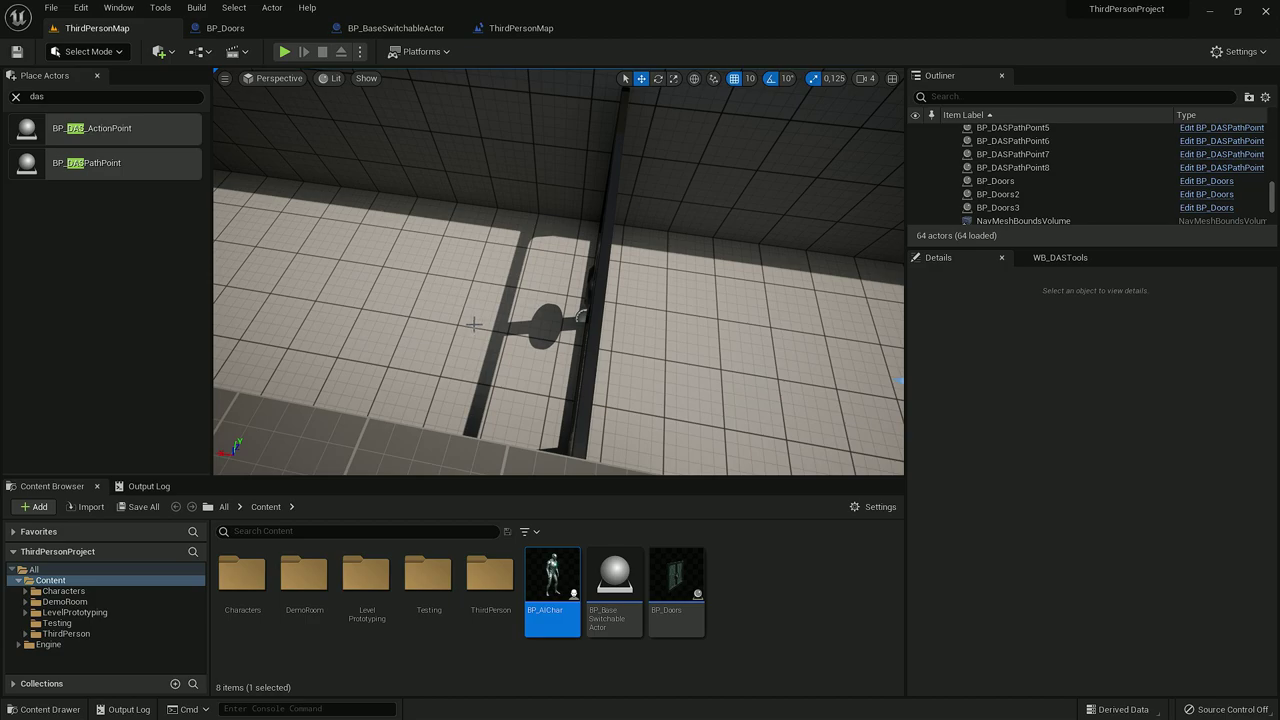
key(s)
right_drag(657, 332, 498, 288)
right_drag(570, 338, 613, 313)
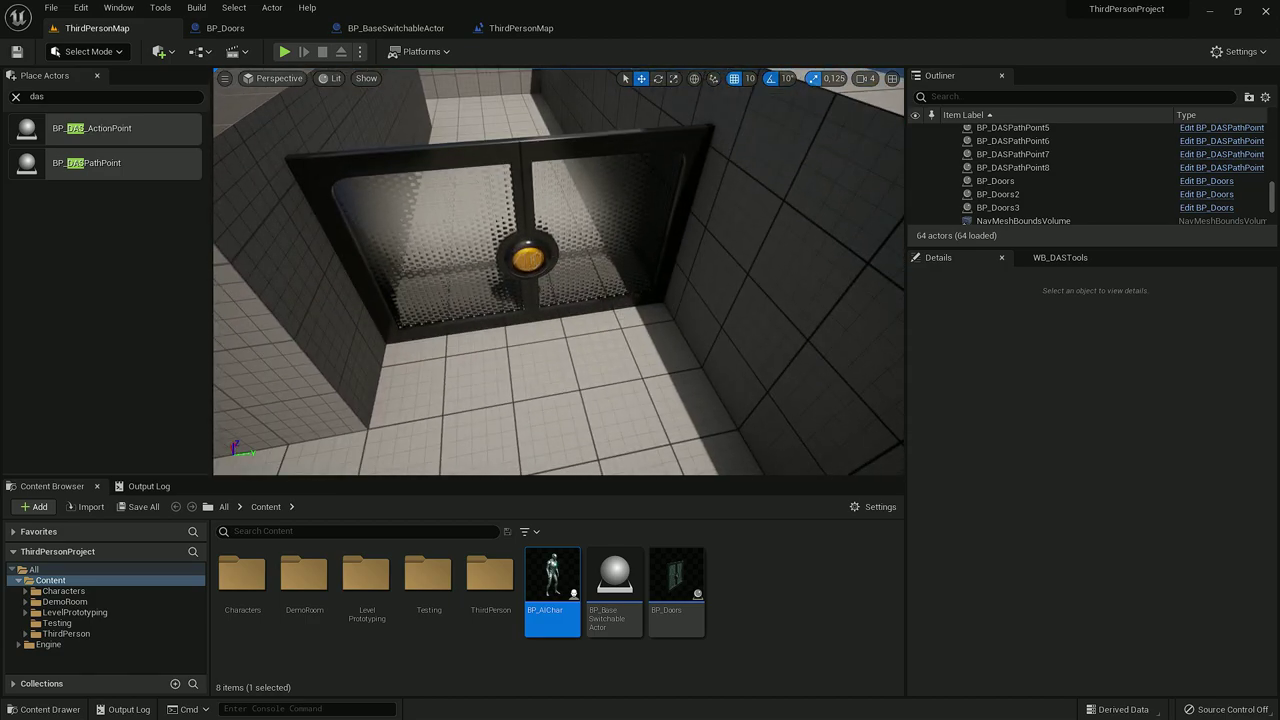
click(553, 258)
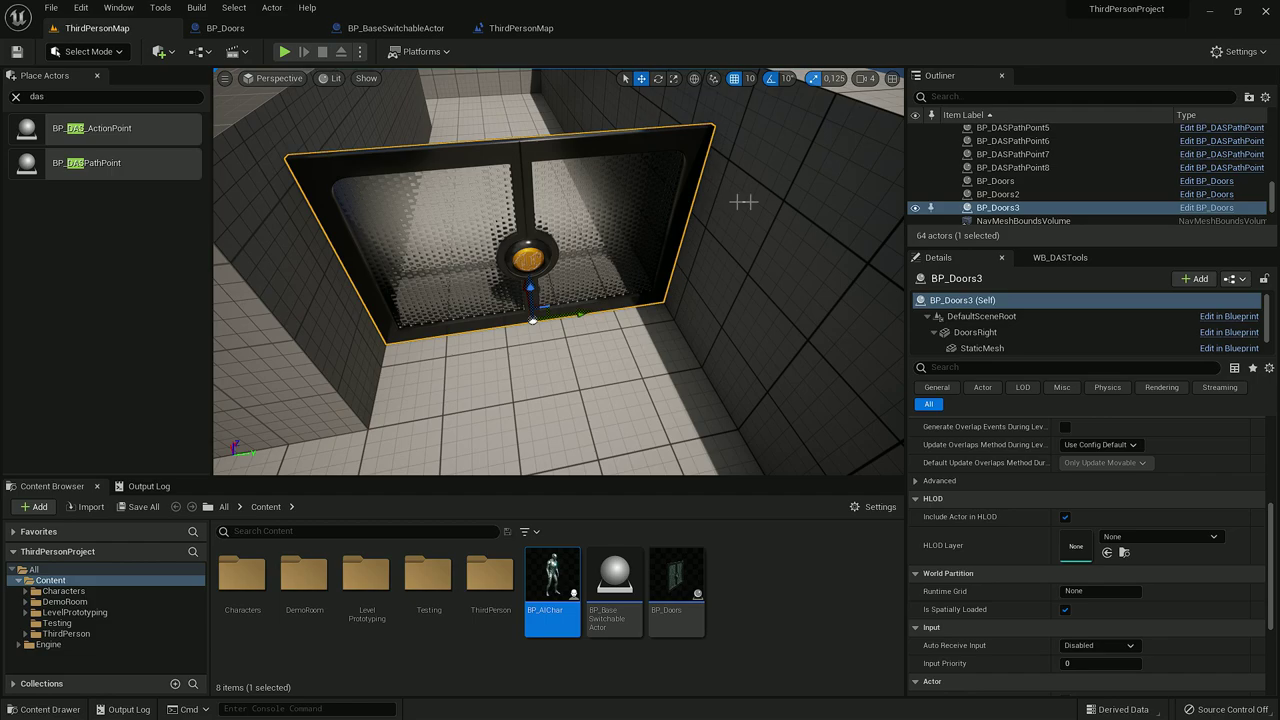
click(1196, 207)
scroll(812, 314, down, 3)
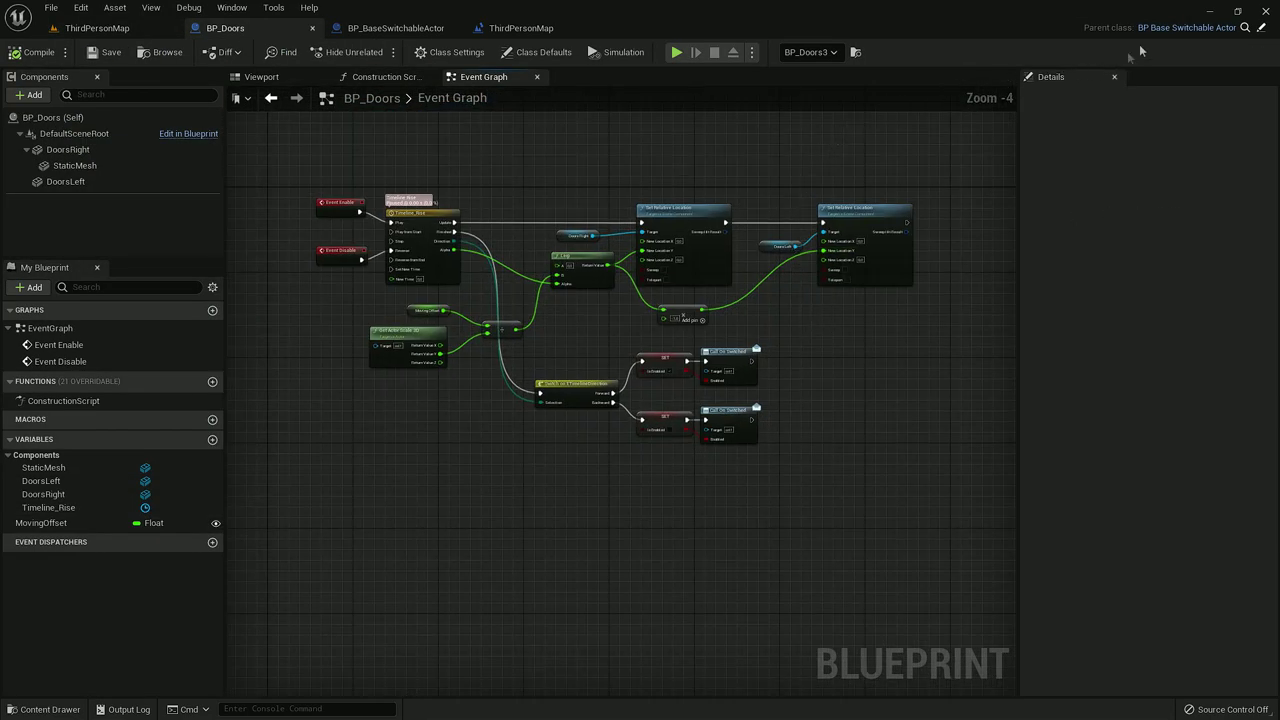
Open the parent class BP_BaseSwitchableActor and examine its Enable and Disable events, IsEnabled variable and OnSwitched dispatcher.
click(1259, 27)
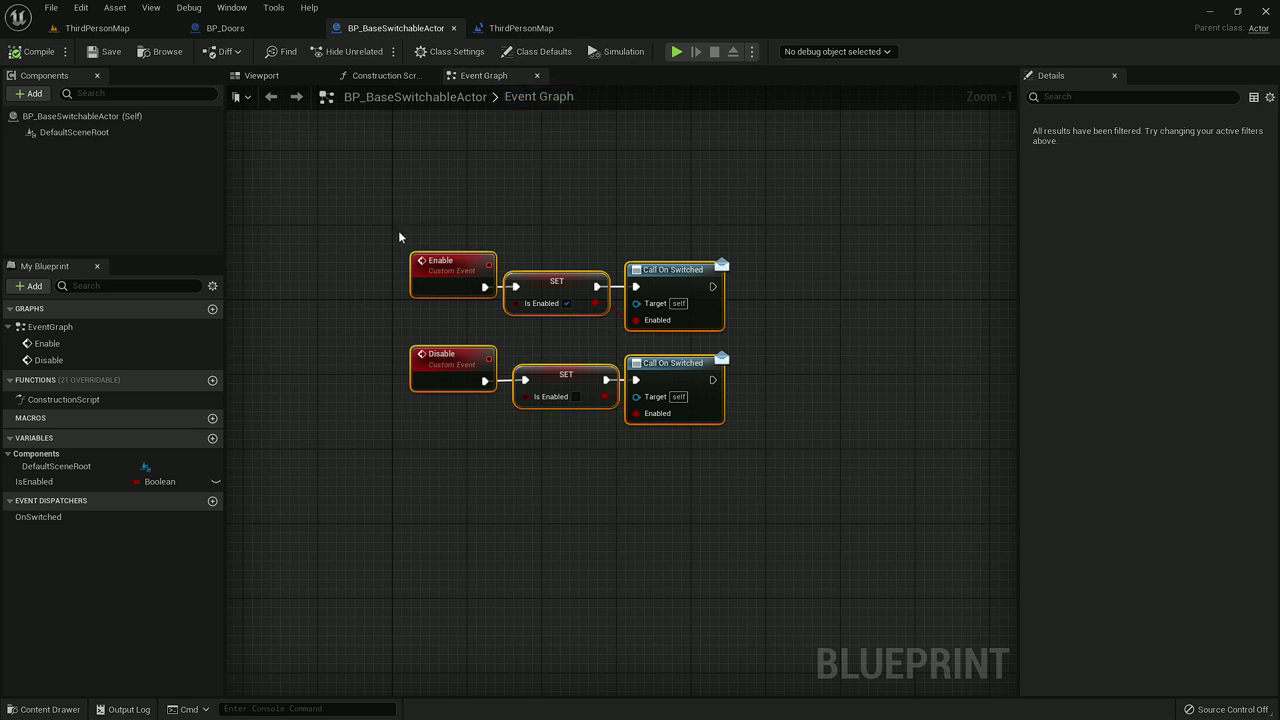
drag(381, 214, 727, 448)
click(40, 482)
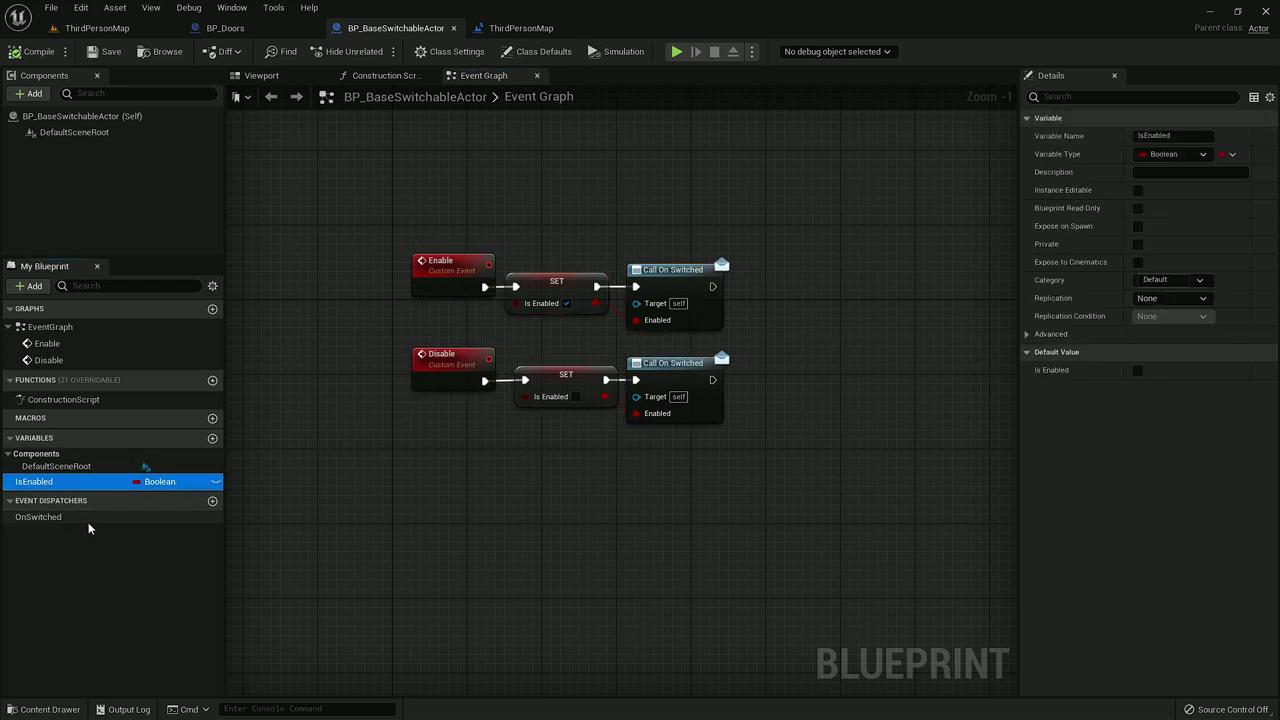
click(50, 518)
drag(49, 524, 27, 527)
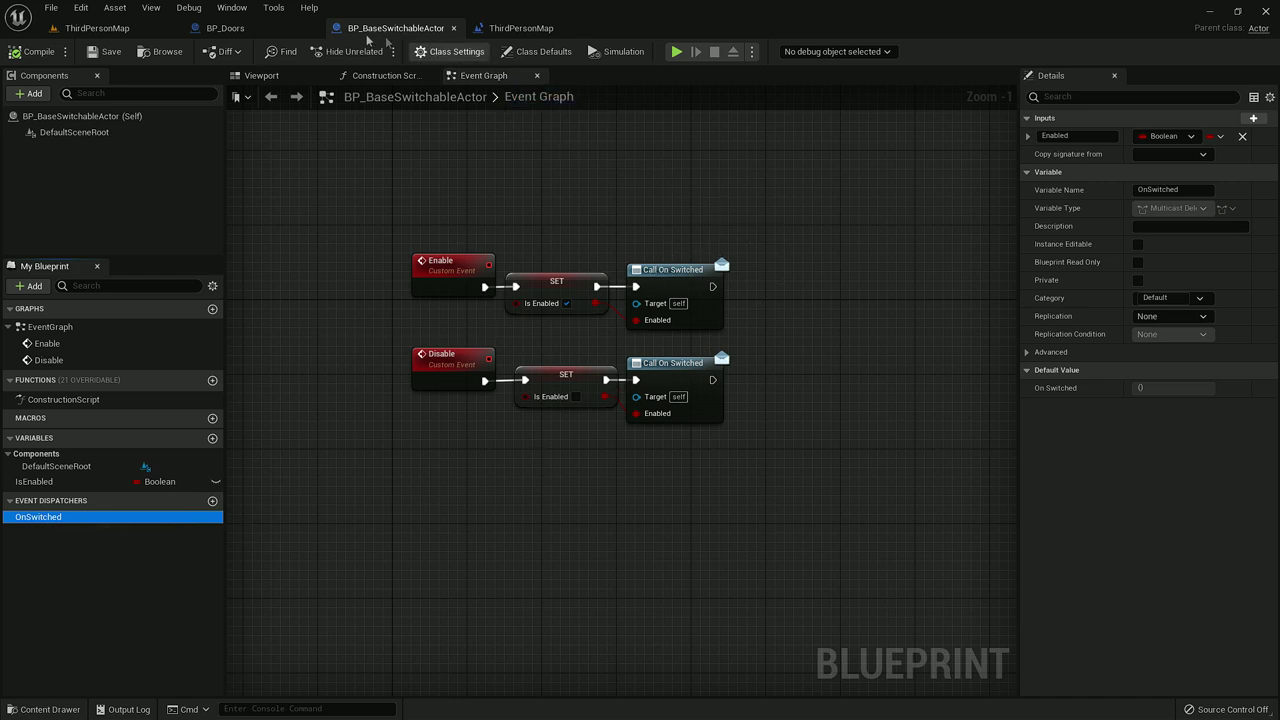
Review the Enable and Disable events and the timeline-driven door movement nodes in the BP_Doors event graph.
click(268, 28)
right_drag(389, 180, 535, 243)
scroll(535, 243, up, 3)
drag(398, 236, 528, 383)
right_drag(533, 369, 374, 298)
scroll(503, 350, down, 1)
right_drag(397, 221, 307, 212)
drag(307, 207, 964, 429)
key(Home)
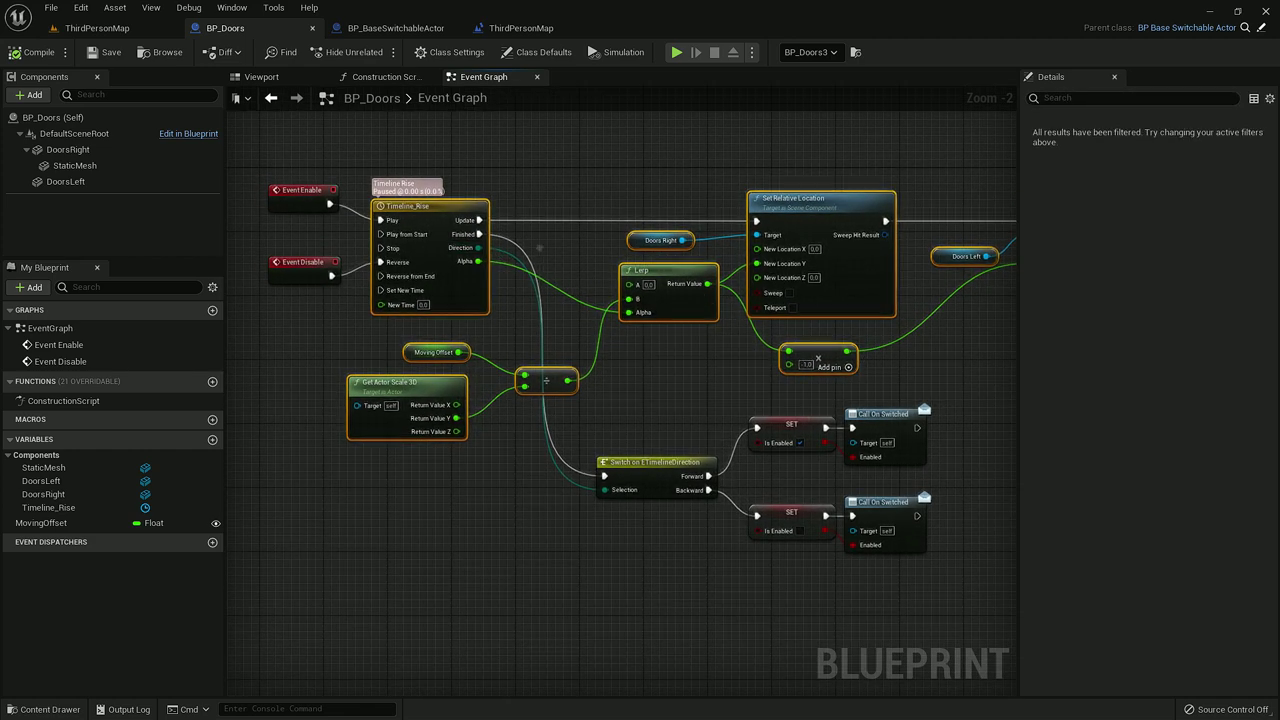
Examine the Switch on ETimelineDirection branches that set Is Enabled and call On Switched.
right_drag(454, 315, 334, 249)
right_drag(539, 328, 421, 251)
drag(398, 257, 671, 439)
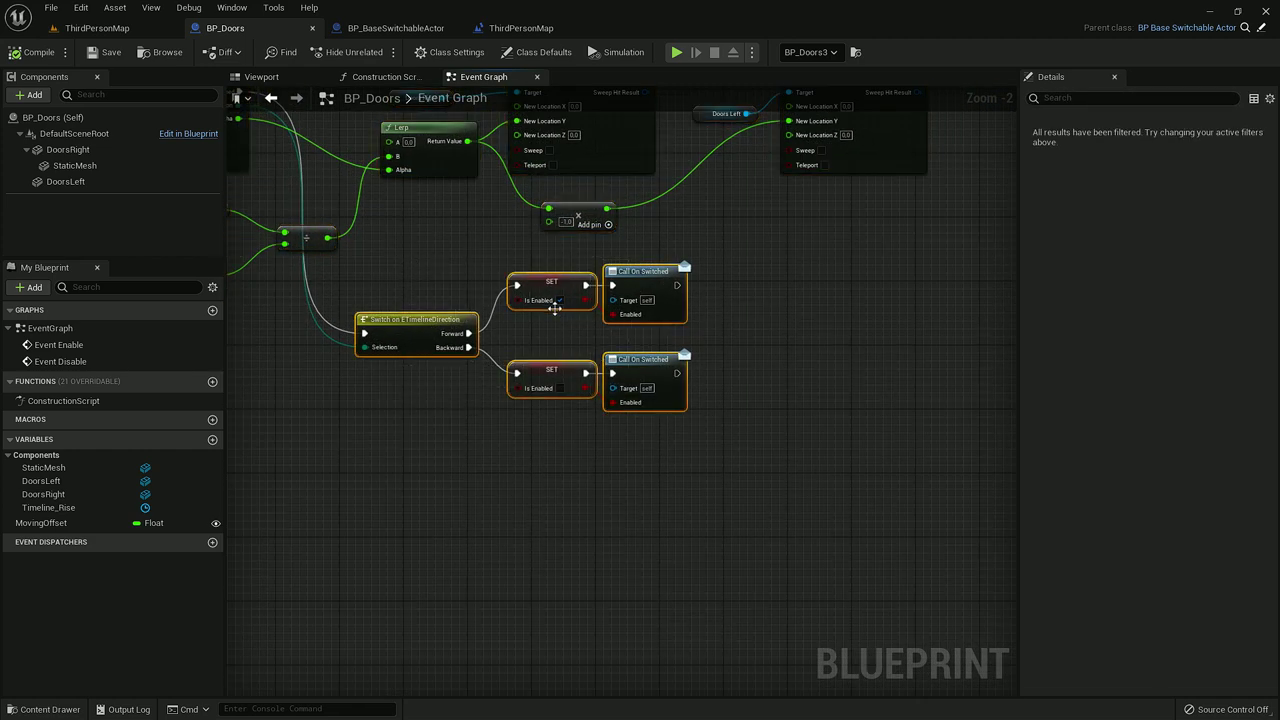
Open the level blueprint of ThirdPersonMap and examine the E key Flip Flop logic that enables and disables BP_Doors3.
click(145, 30)
click(207, 53)
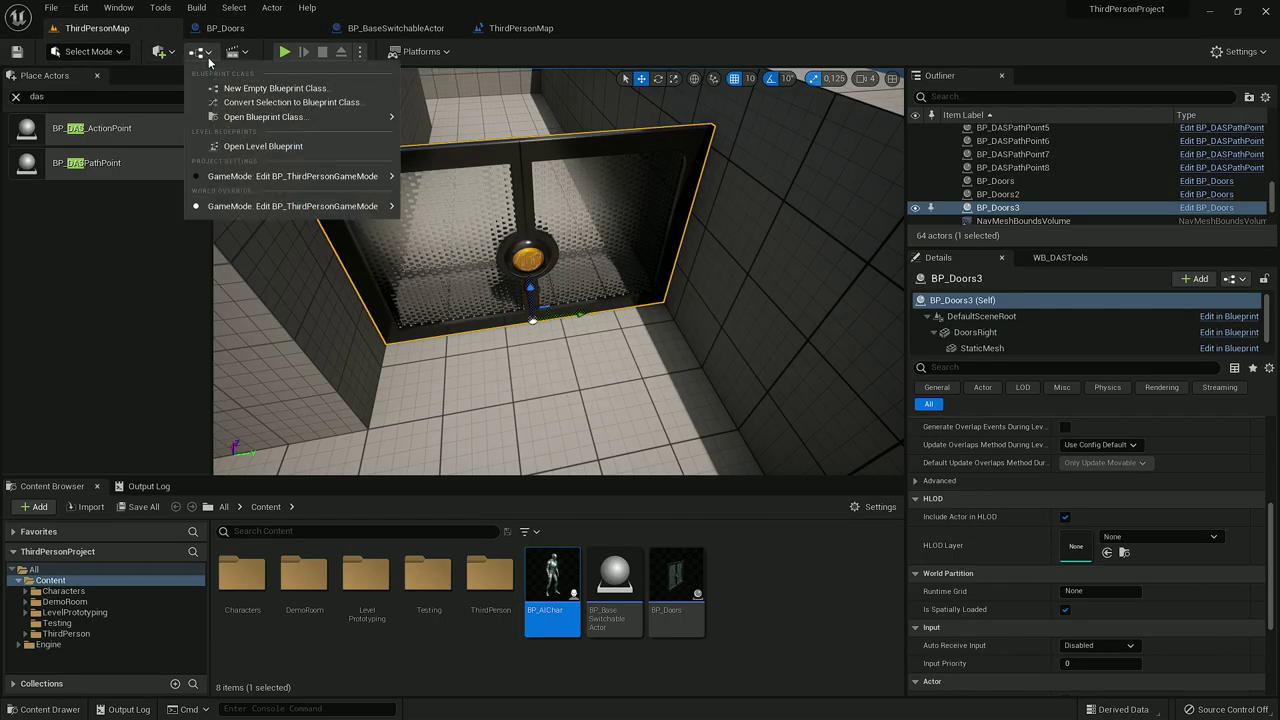
click(263, 146)
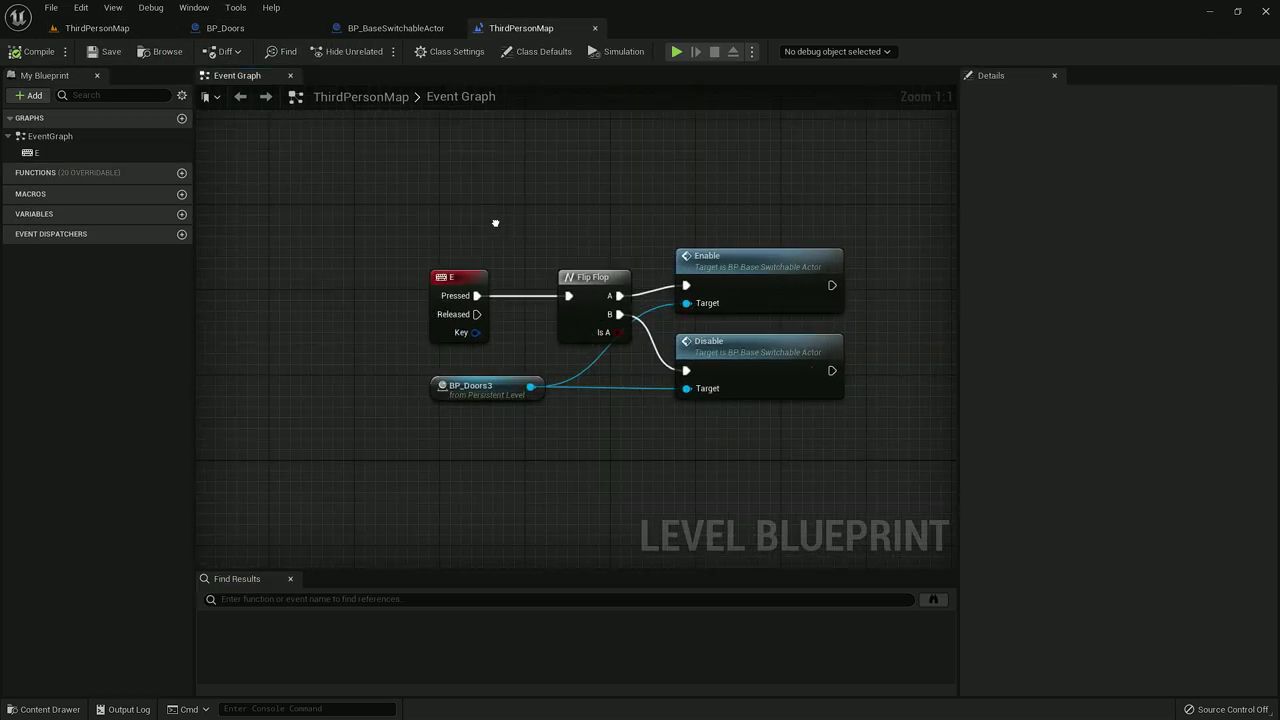
drag(371, 212, 783, 415)
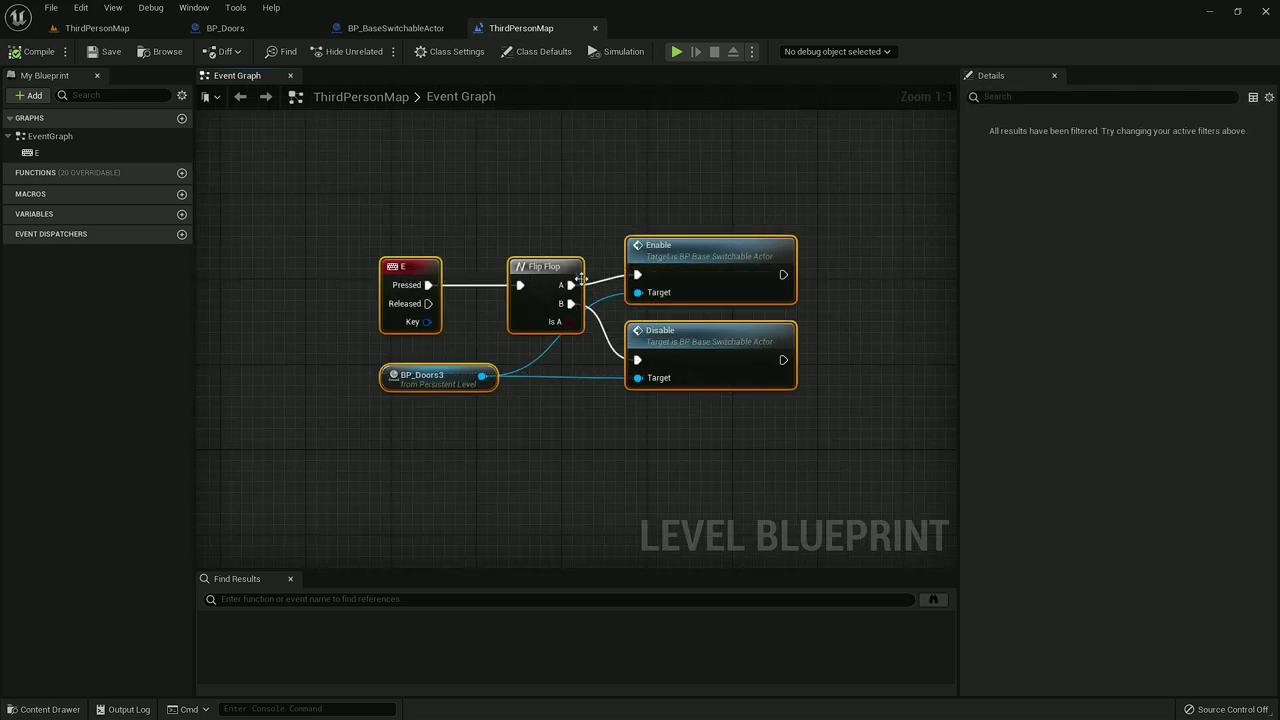
Return to the level, play from the floor in front of the doors to test opening and closing them, and stop.
click(97, 28)
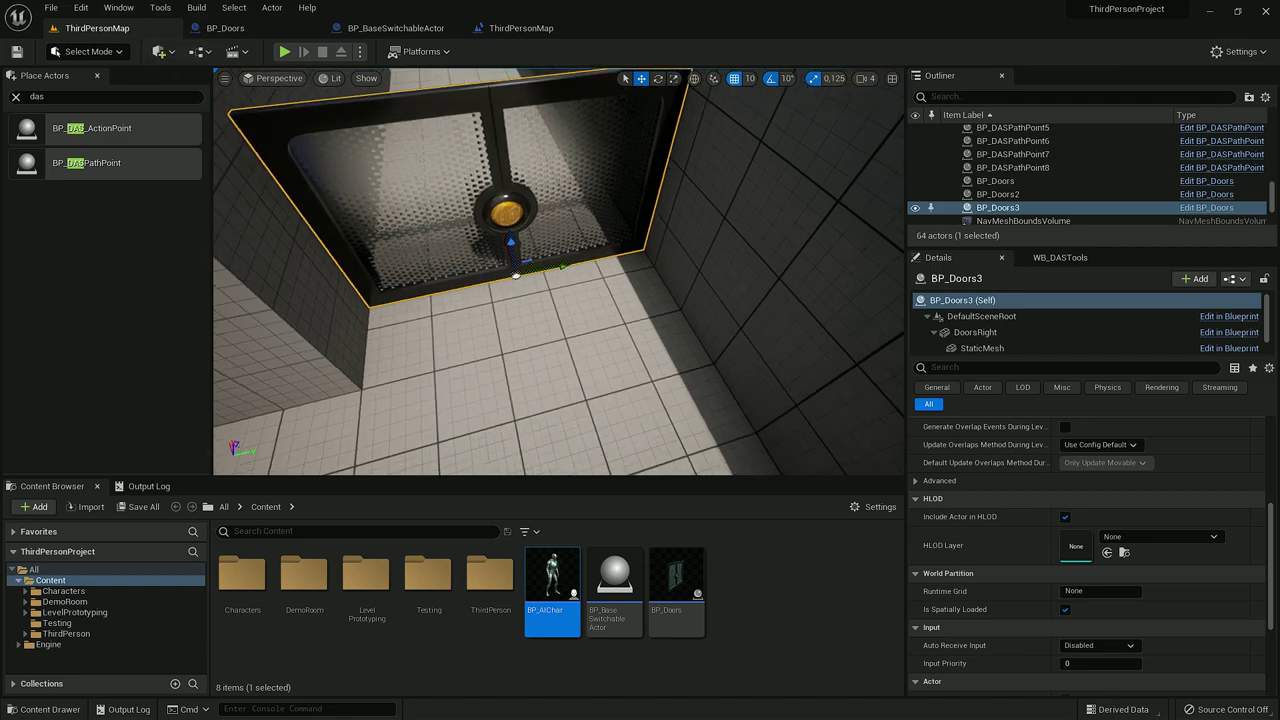
right_click(463, 369)
click(520, 680)
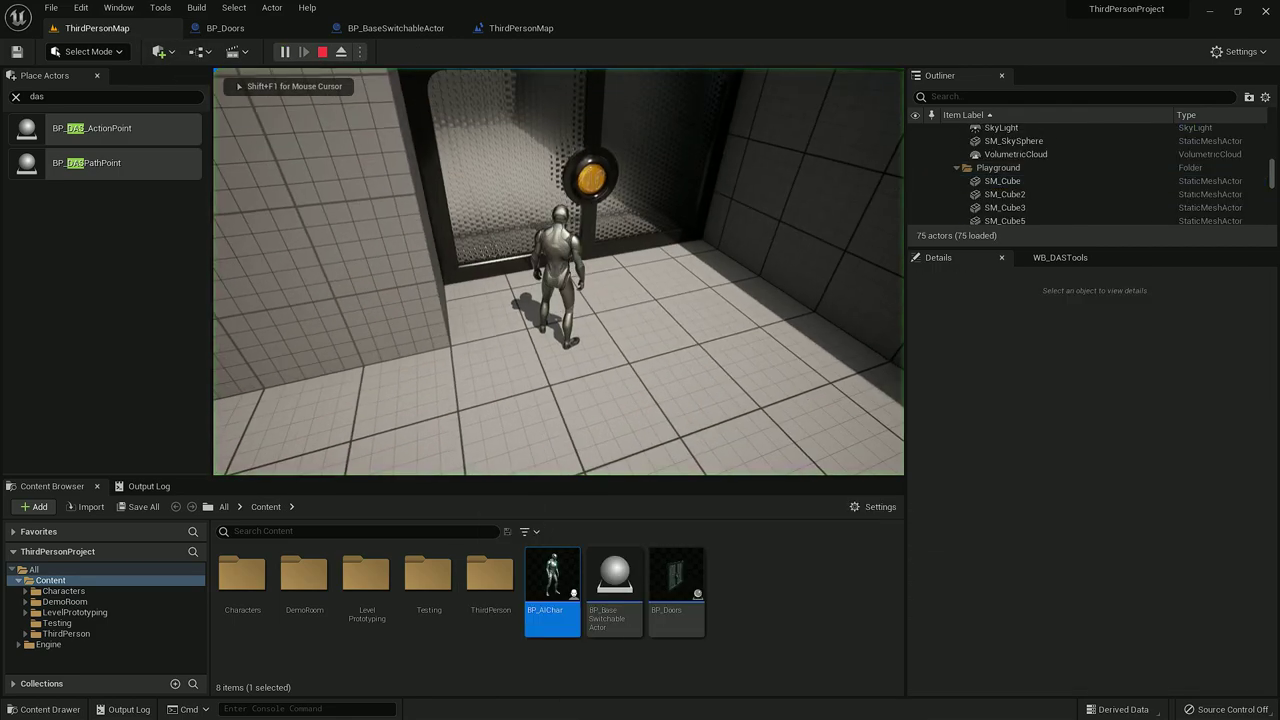
key(d)
key(w)
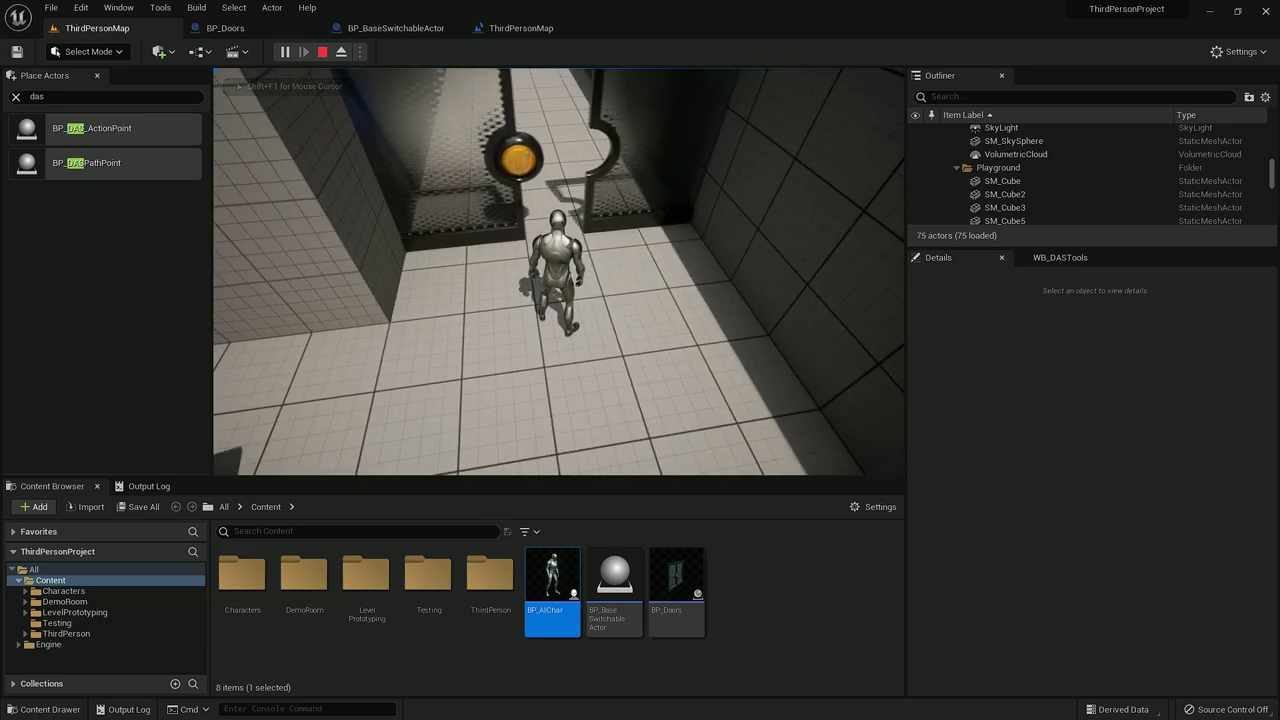
key(s)
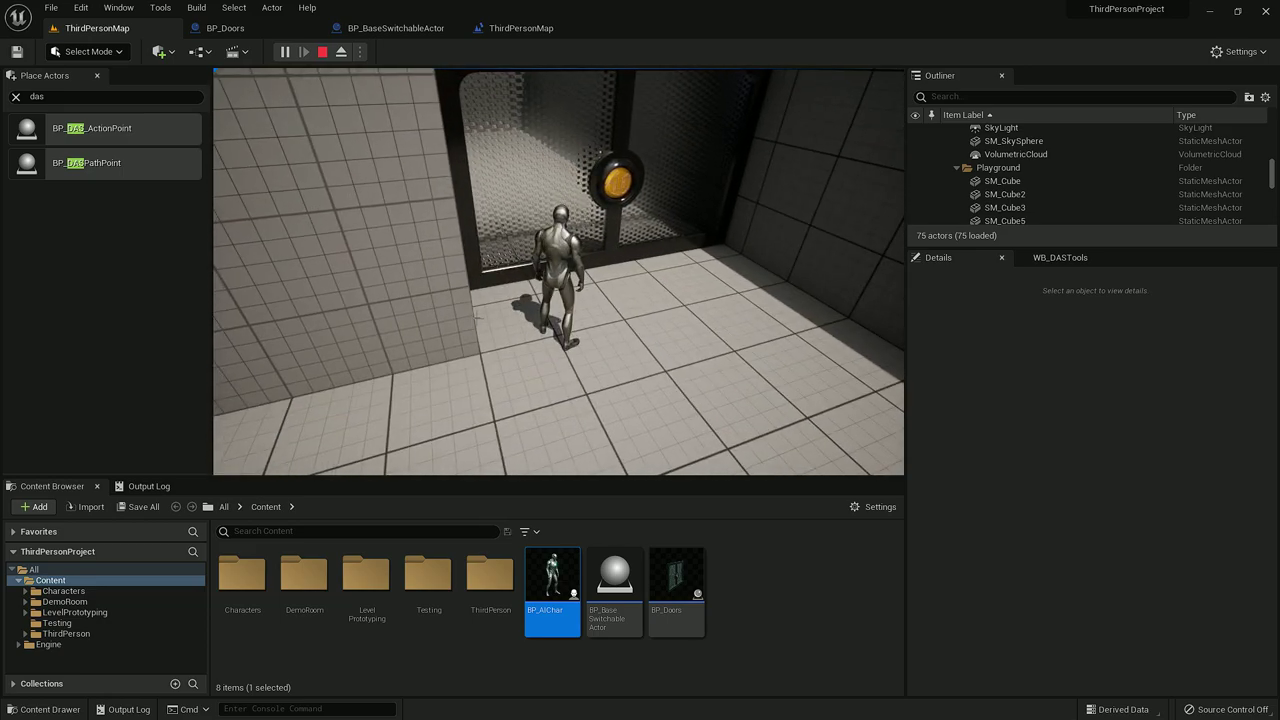
key(Escape)
Place a BP_DASPathPoint on the floor in front of the doors and duplicate it to the other side.
right_drag(566, 294, 760, 410)
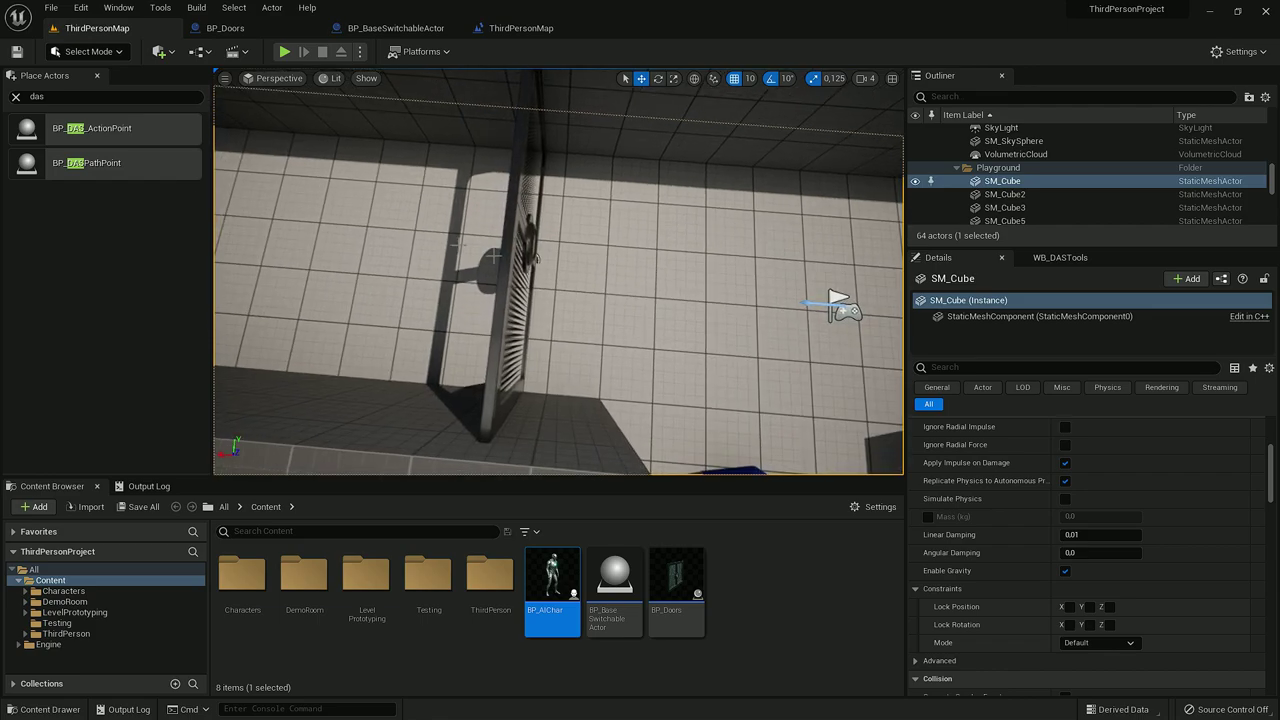
drag(118, 167, 576, 283)
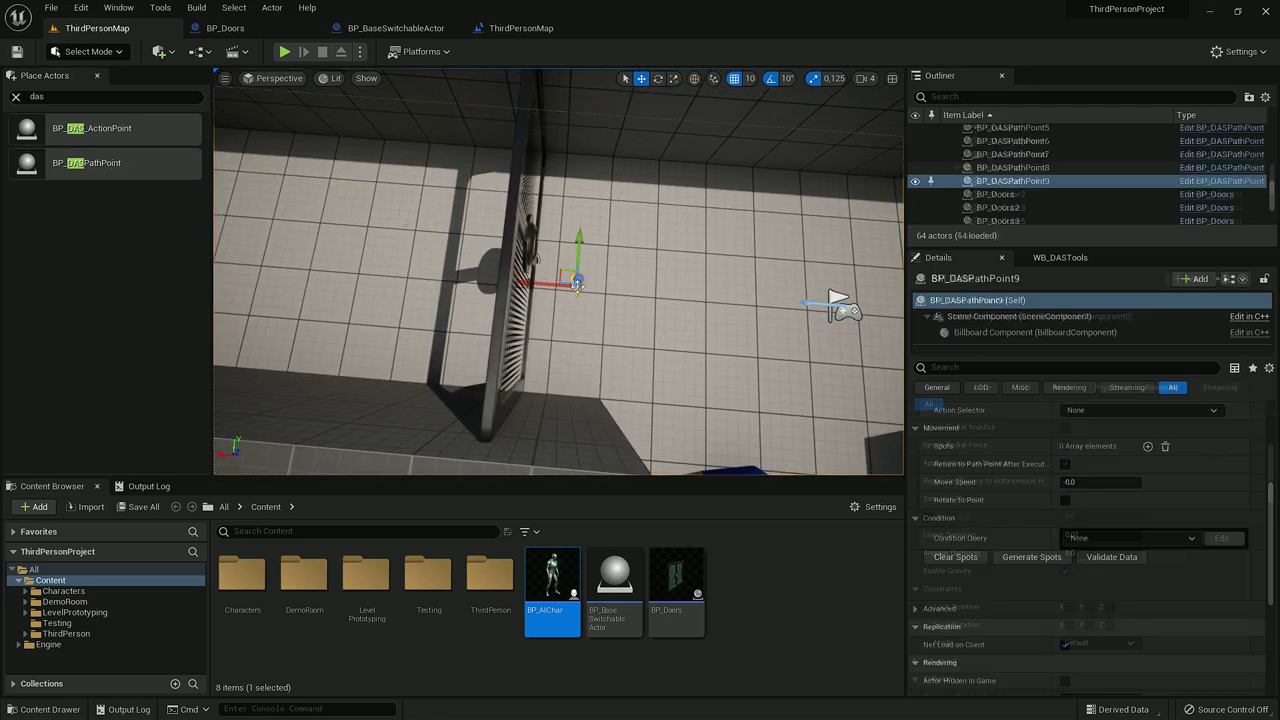
right_drag(530, 290, 590, 290)
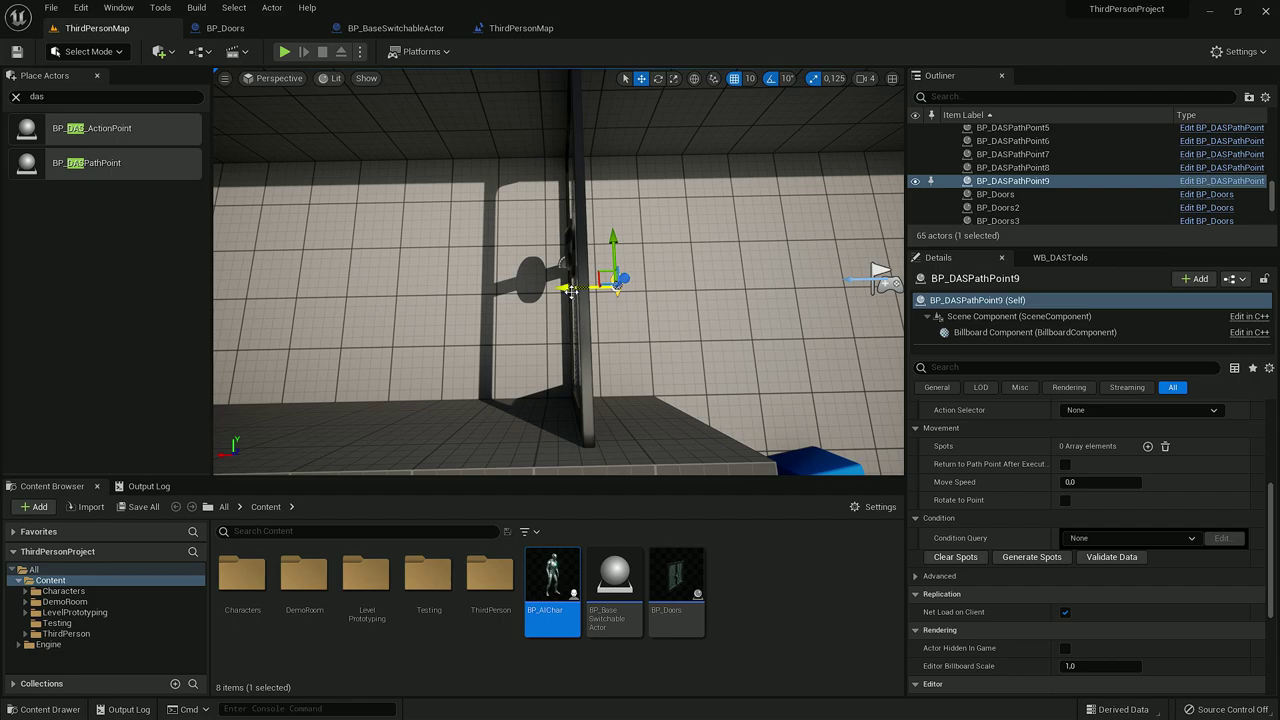
alt+drag(566, 289, 432, 294)
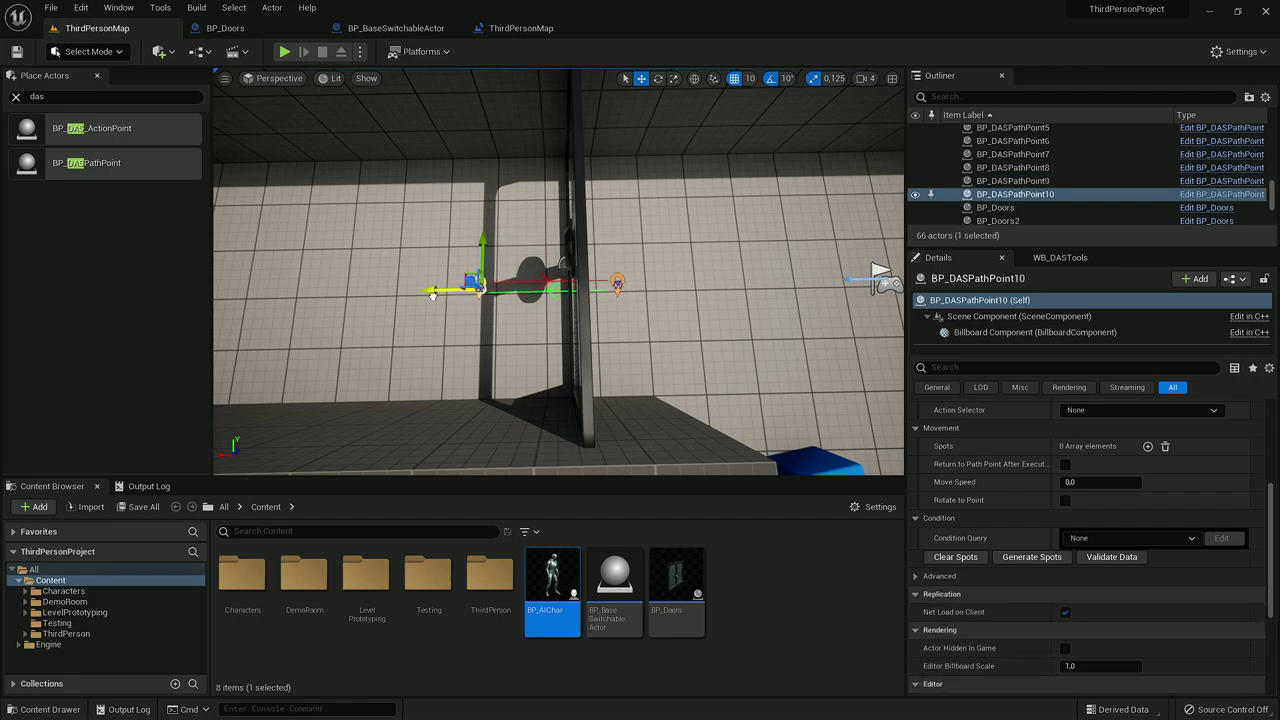
Turn off Previous Path Points for the duplicated path point behind the doors.
scroll(969, 485, up, 2)
scroll(969, 485, up, 4)
click(928, 487)
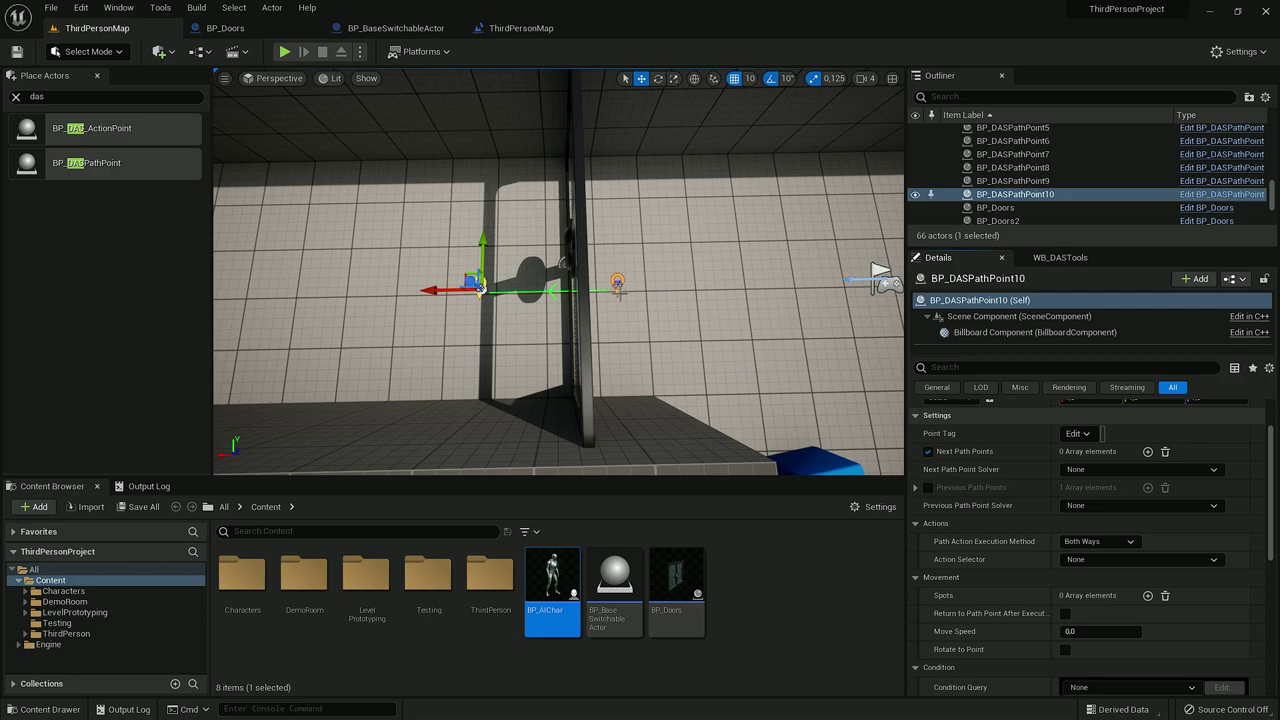
Place a BP_AIChar character on the floor in front of the doors, near the first path point.
right_drag(716, 318, 555, 256)
drag(552, 585, 575, 300)
right_drag(575, 300, 655, 293)
key(w)
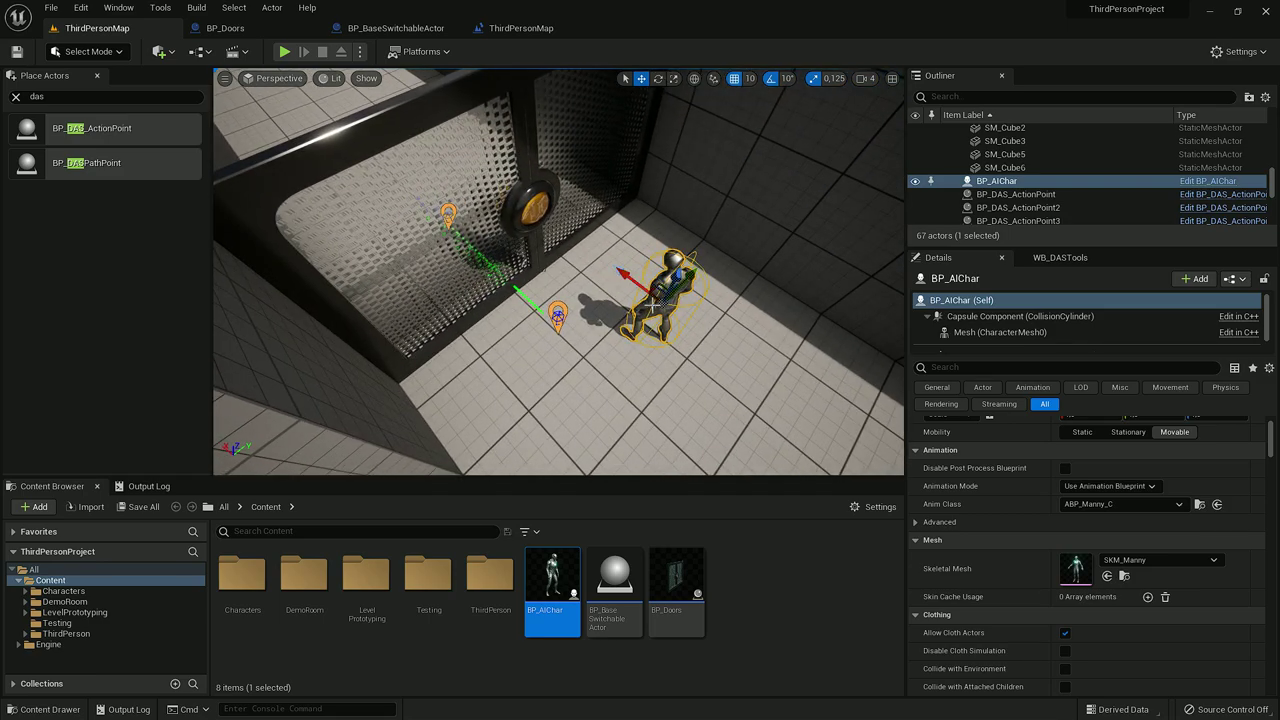
right_drag(654, 304, 625, 290)
Set the Initial Path Point of the AI character's DAS component to the path point in front of the doors.
scroll(962, 330, down, 1)
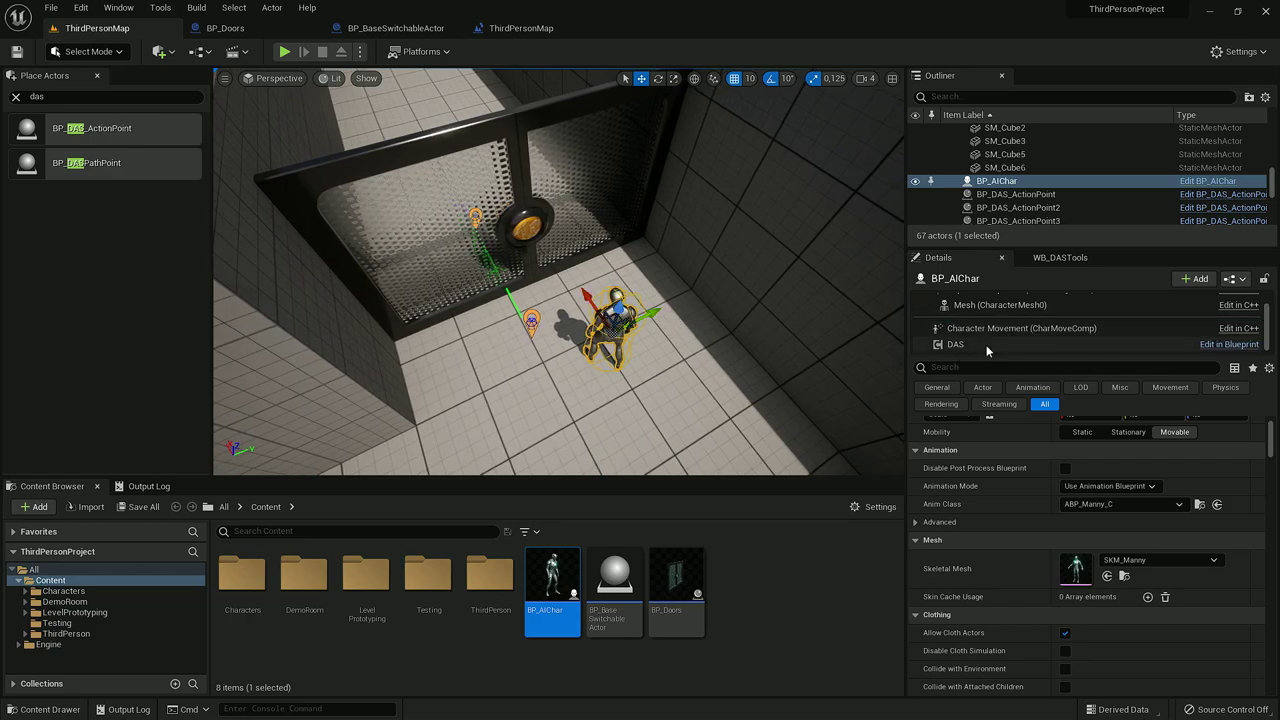
click(958, 344)
click(1236, 443)
click(532, 322)
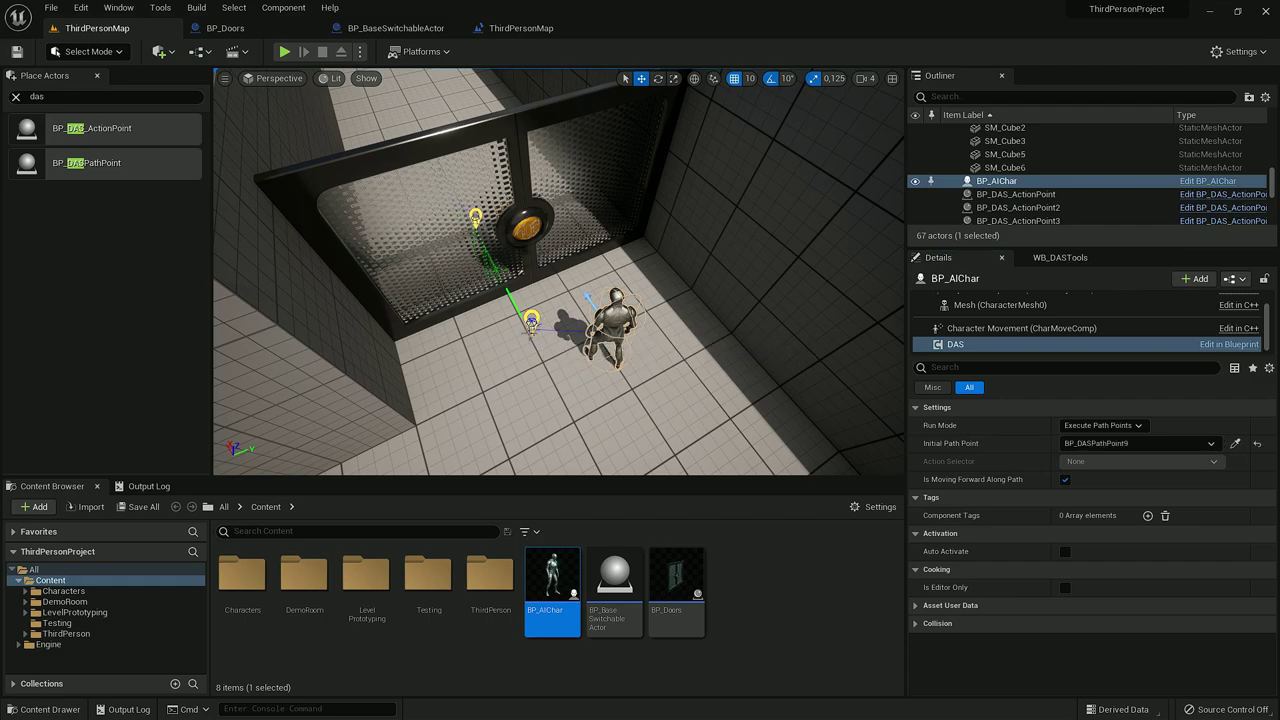
Play from the floor near the doors to test the AI character's path movement, and stop the session.
right_click(485, 410)
click(536, 396)
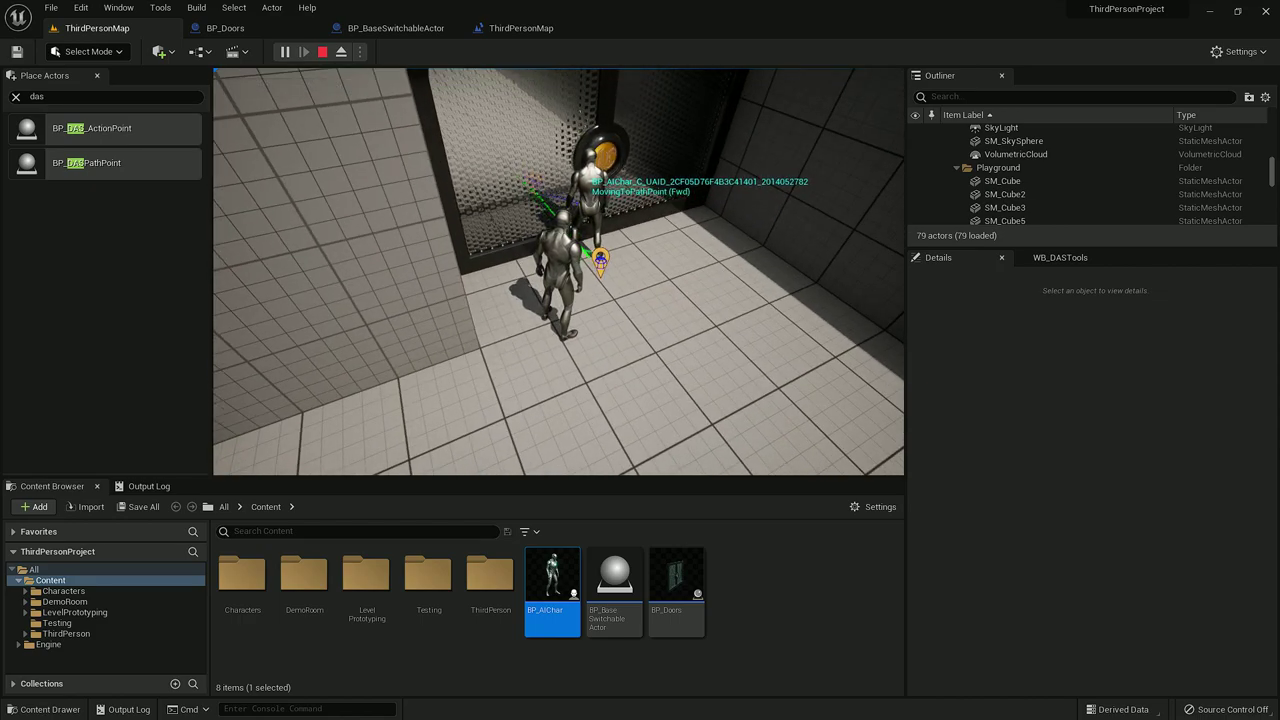
key(Escape)
click(558, 285)
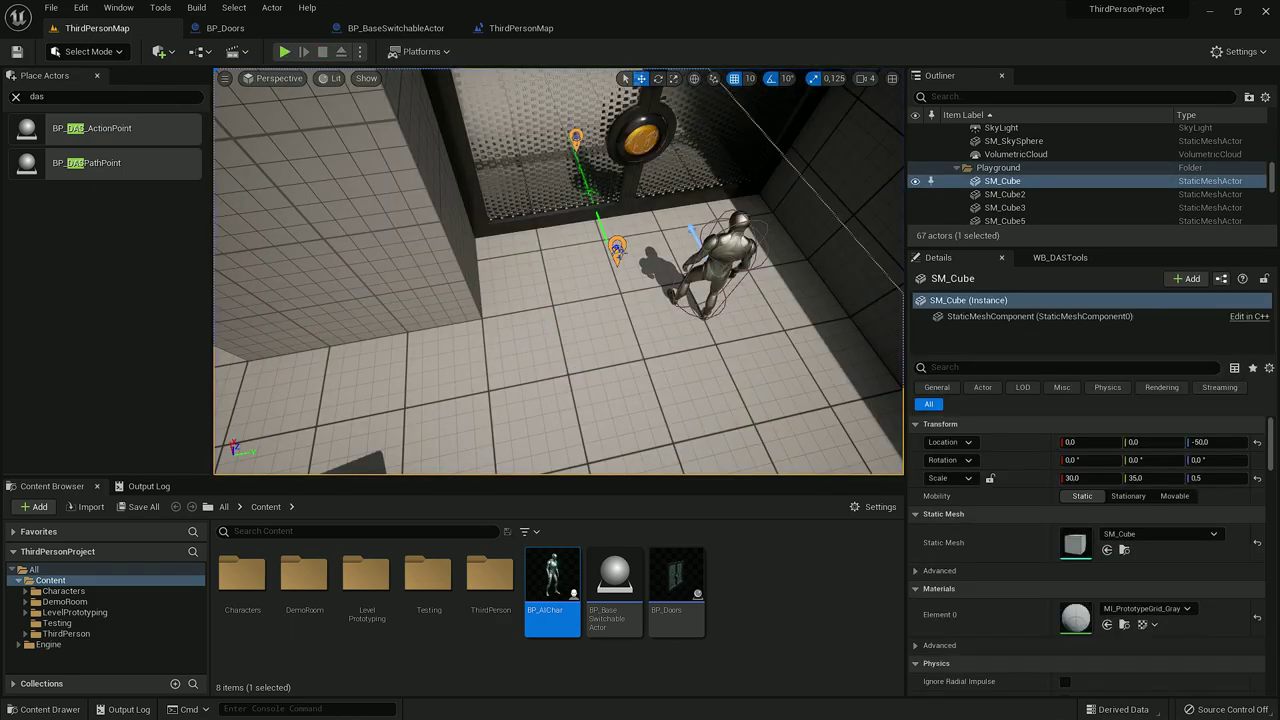
Assign a DASCondition Query as the Condition Query of the path point behind the doors and open its editor.
right_drag(558, 285, 730, 325)
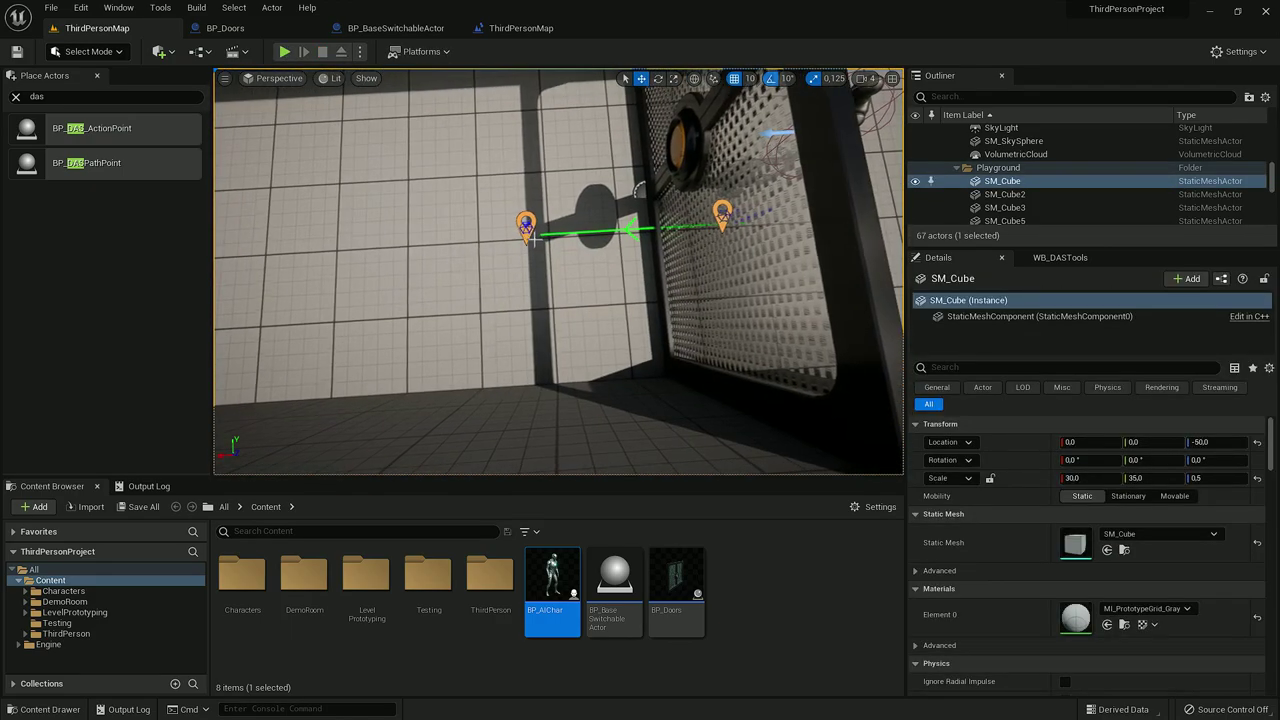
click(534, 237)
right_drag(660, 194, 572, 206)
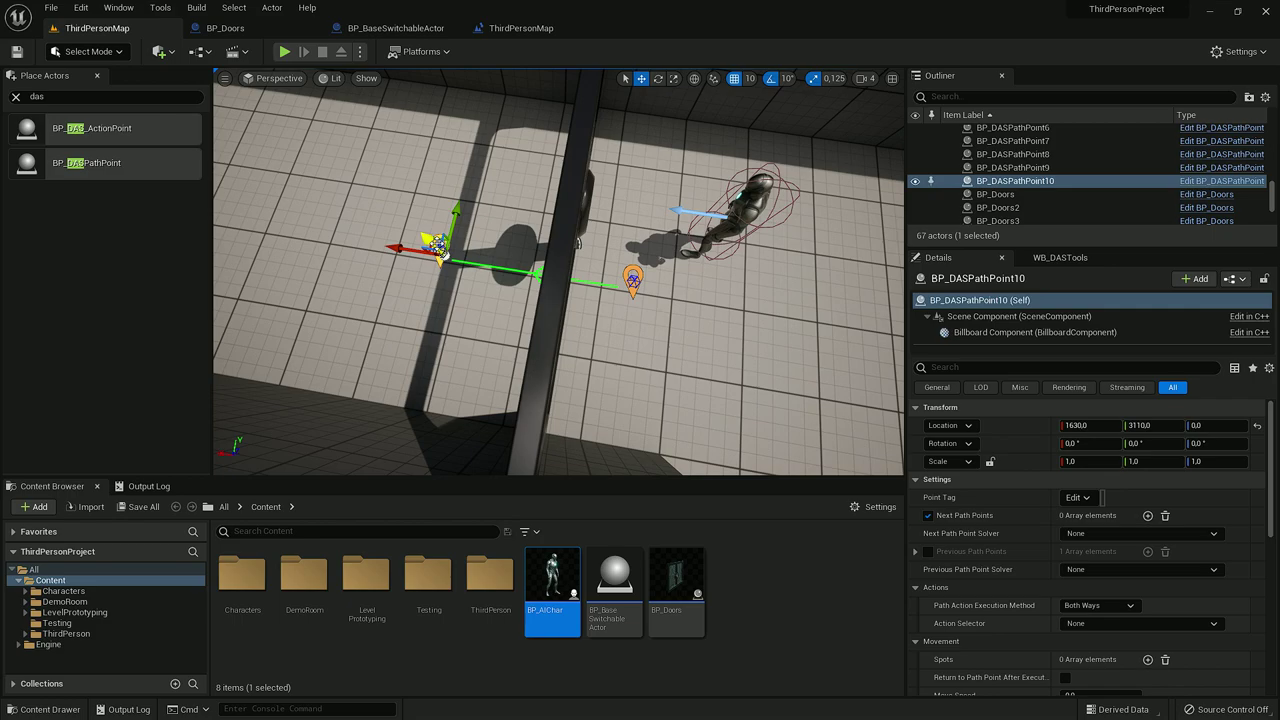
scroll(1070, 478, down, 3)
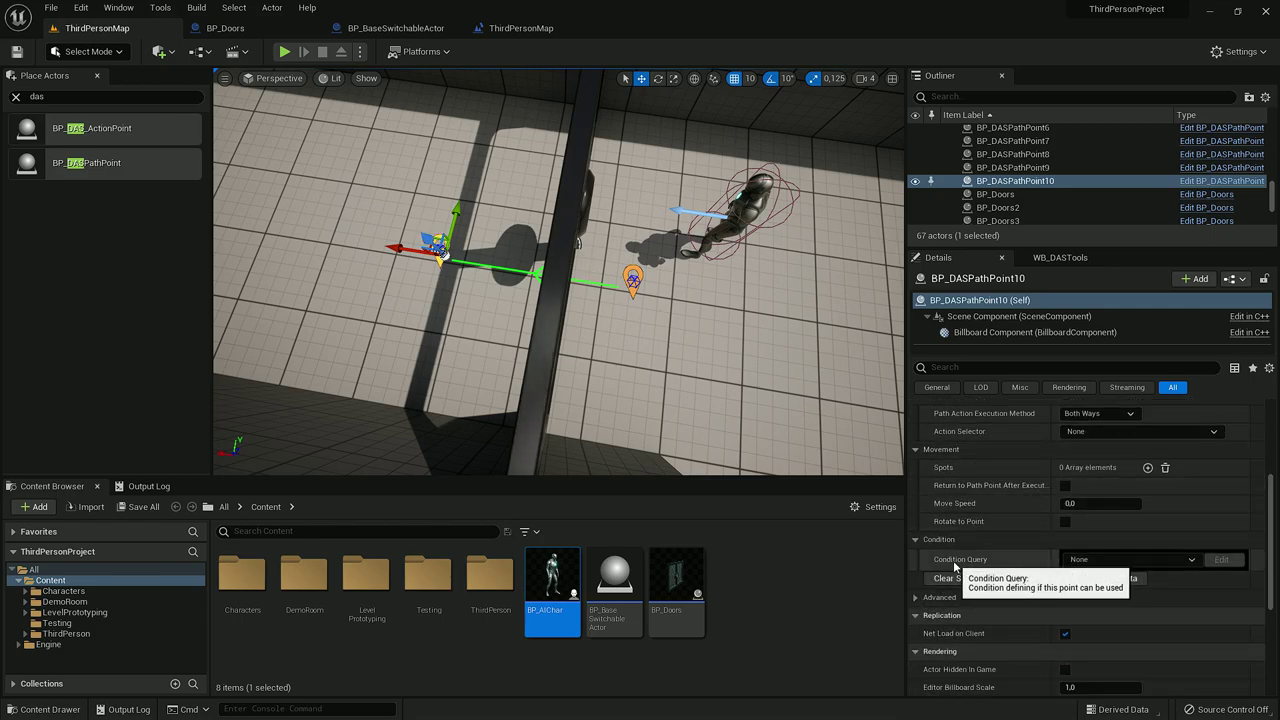
click(1100, 559)
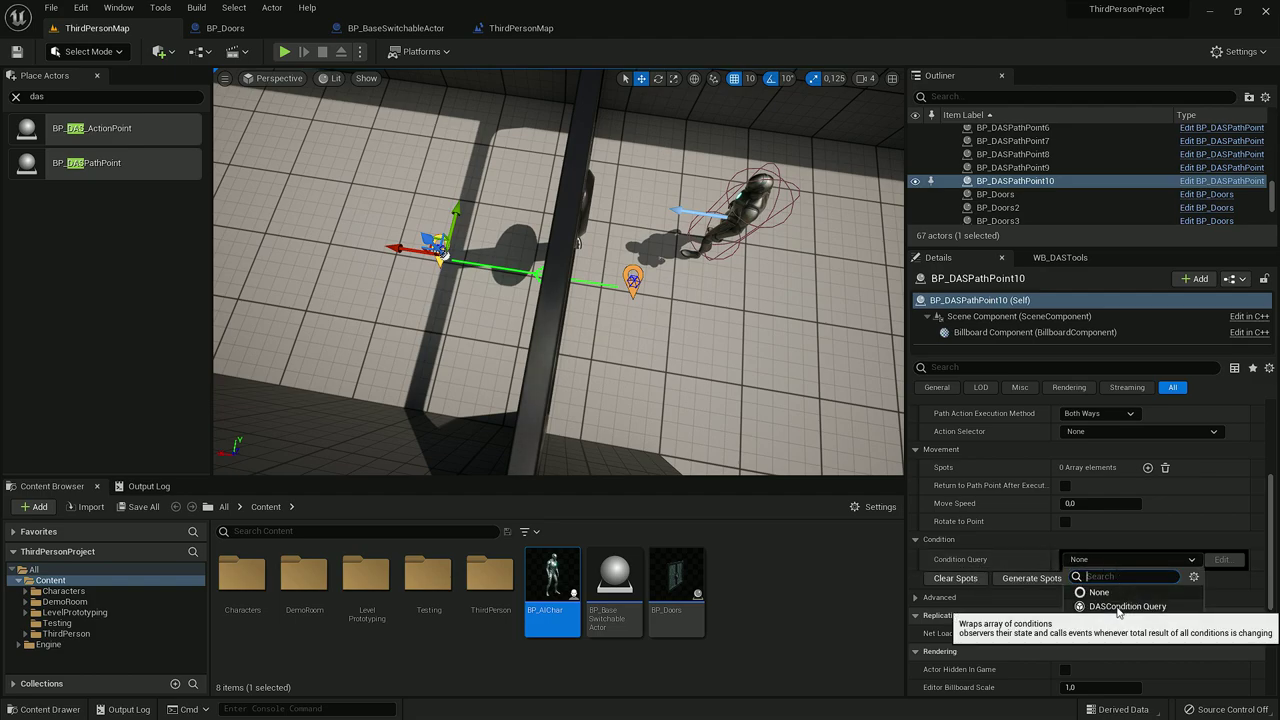
click(1115, 603)
click(1221, 560)
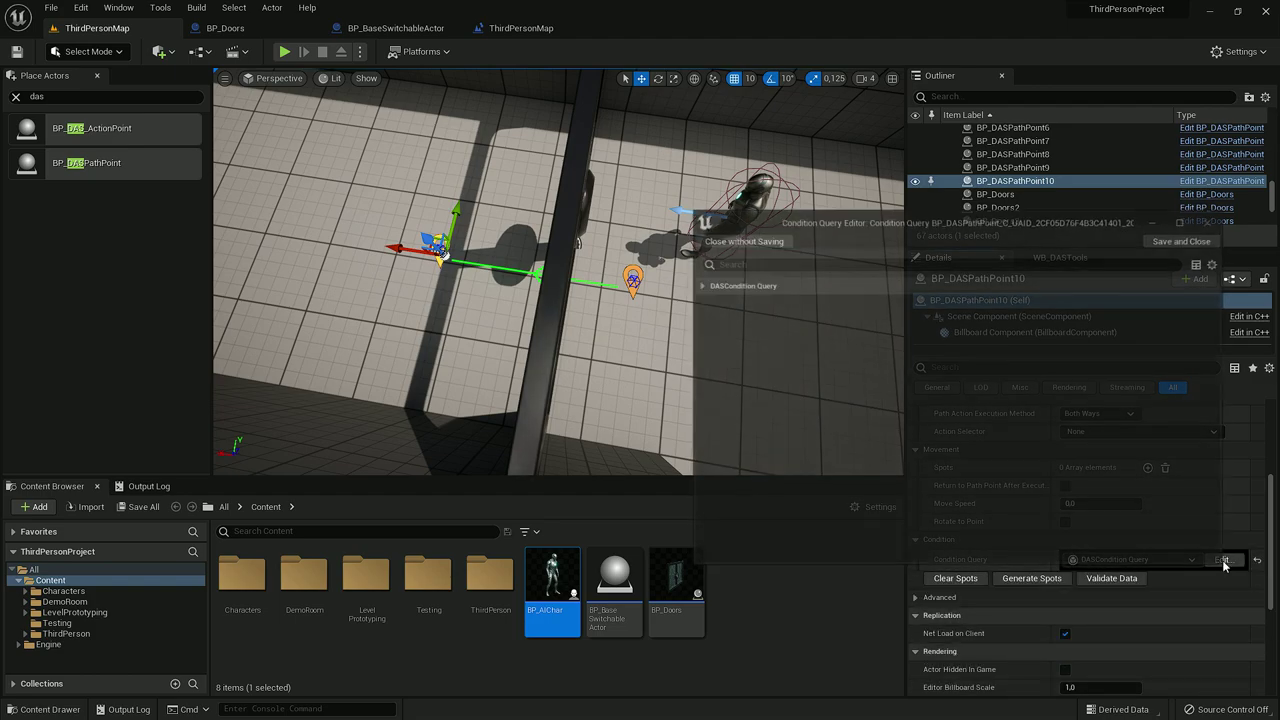
Expand the DASCondition Query to view its Conditions array, and save and close the query editor.
click(701, 285)
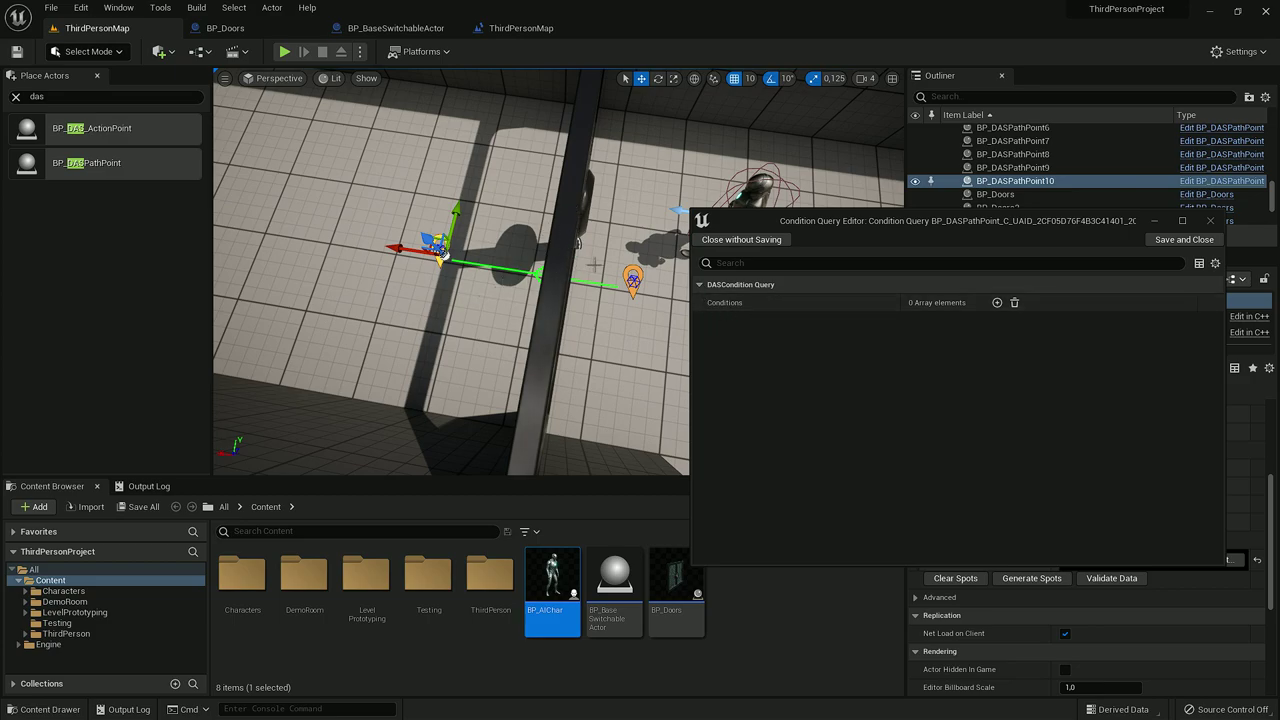
click(1166, 240)
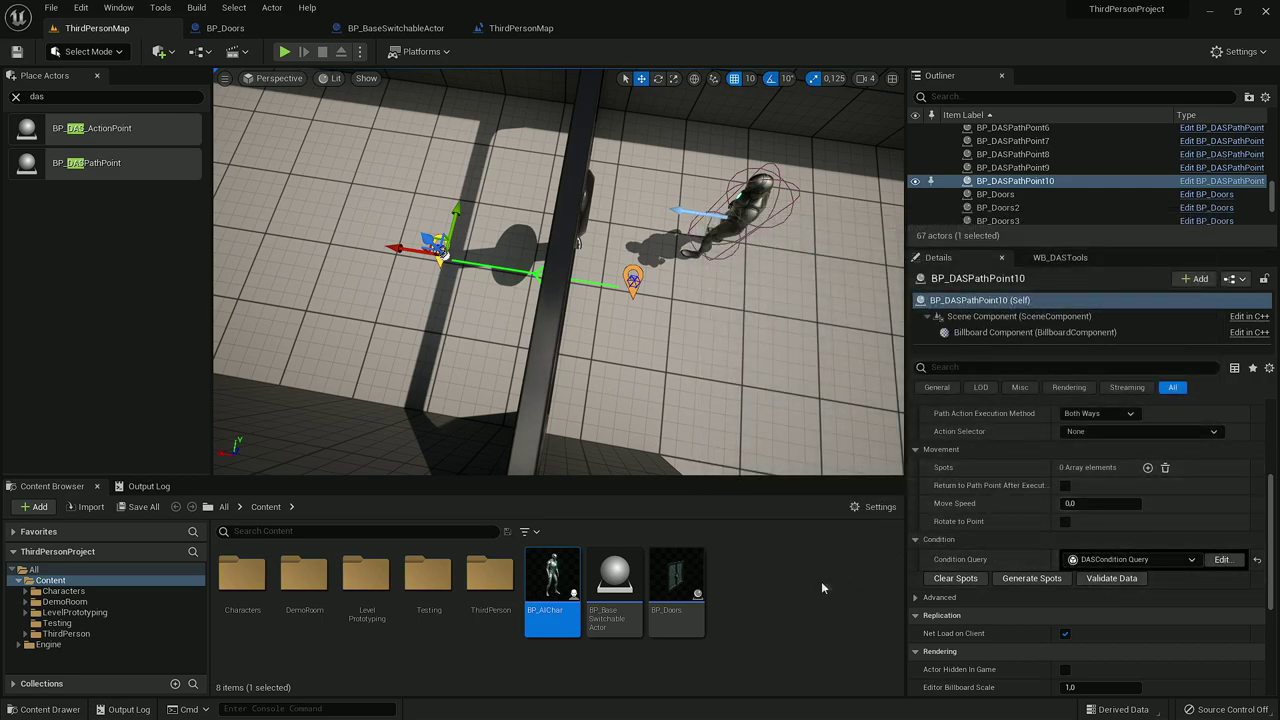
Create a Blueprint class with DASCondition as parent in the Content folder, name it DASCond_CheckSwitchableActor, and open it.
click(754, 564)
right_click(741, 563)
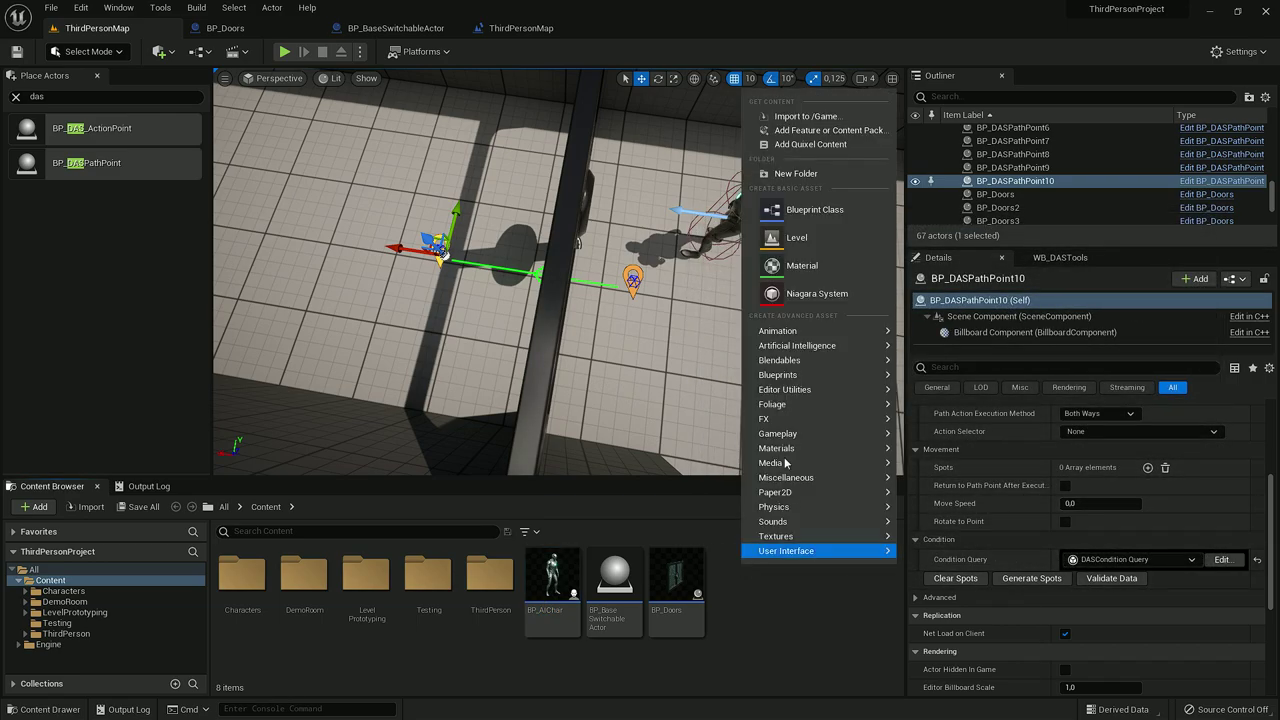
mouse_move(809, 380)
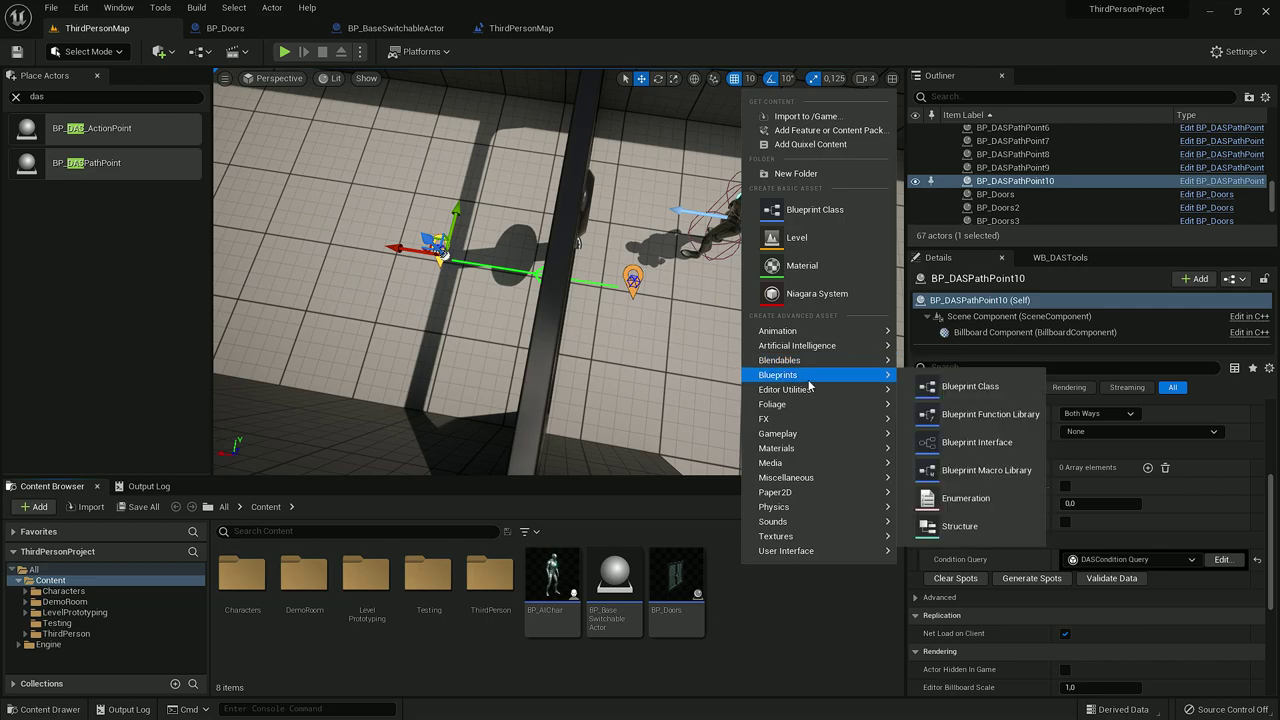
click(983, 389)
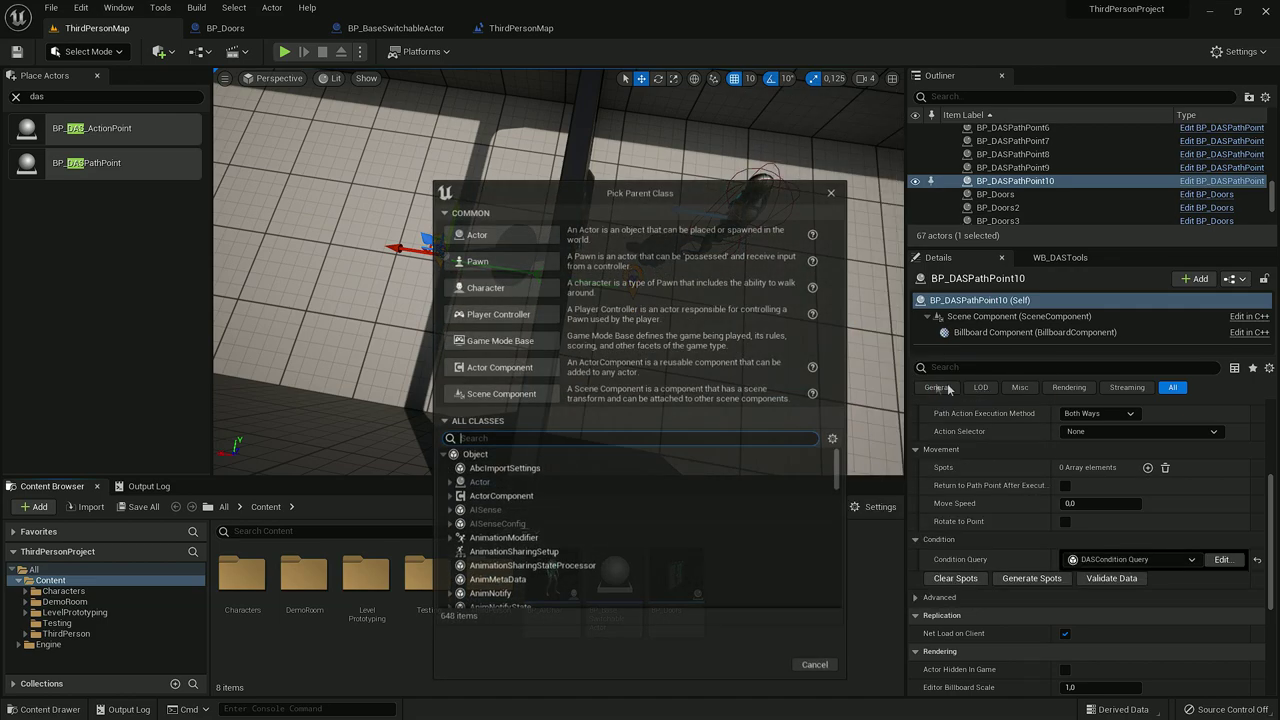
text(dascond)
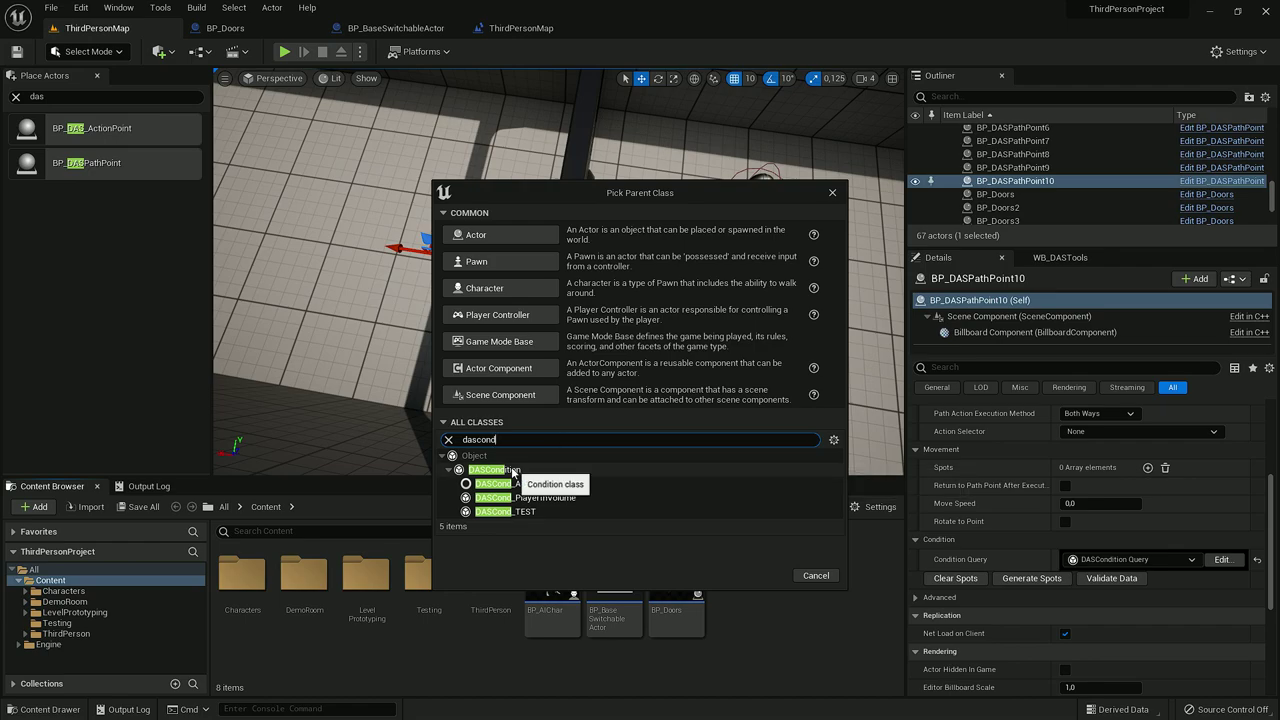
click(513, 470)
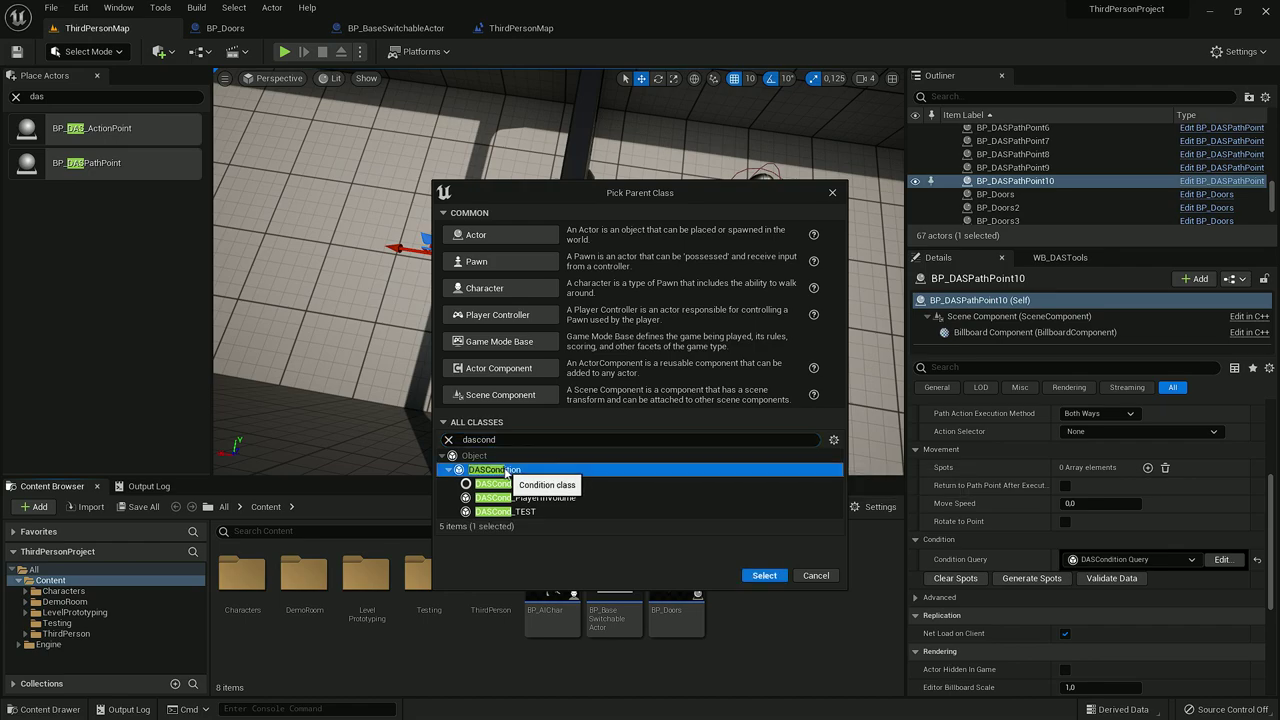
click(763, 576)
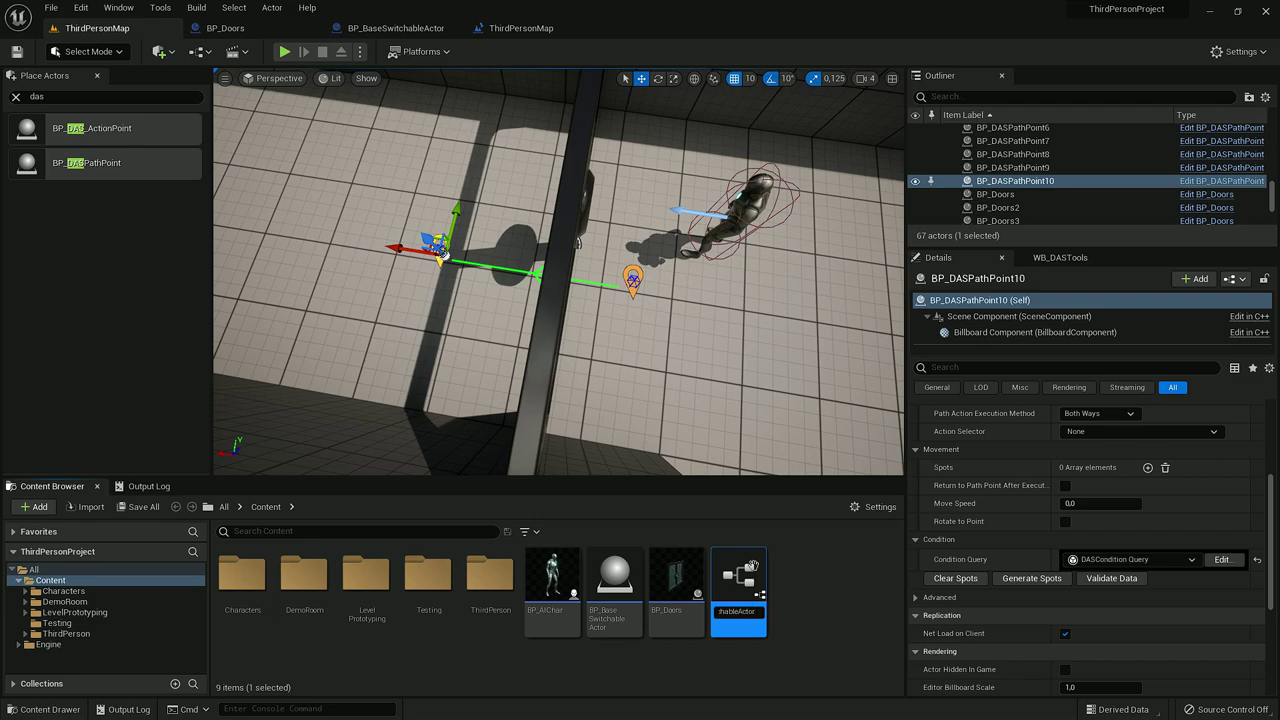
key(Return)
double_click(740, 580)
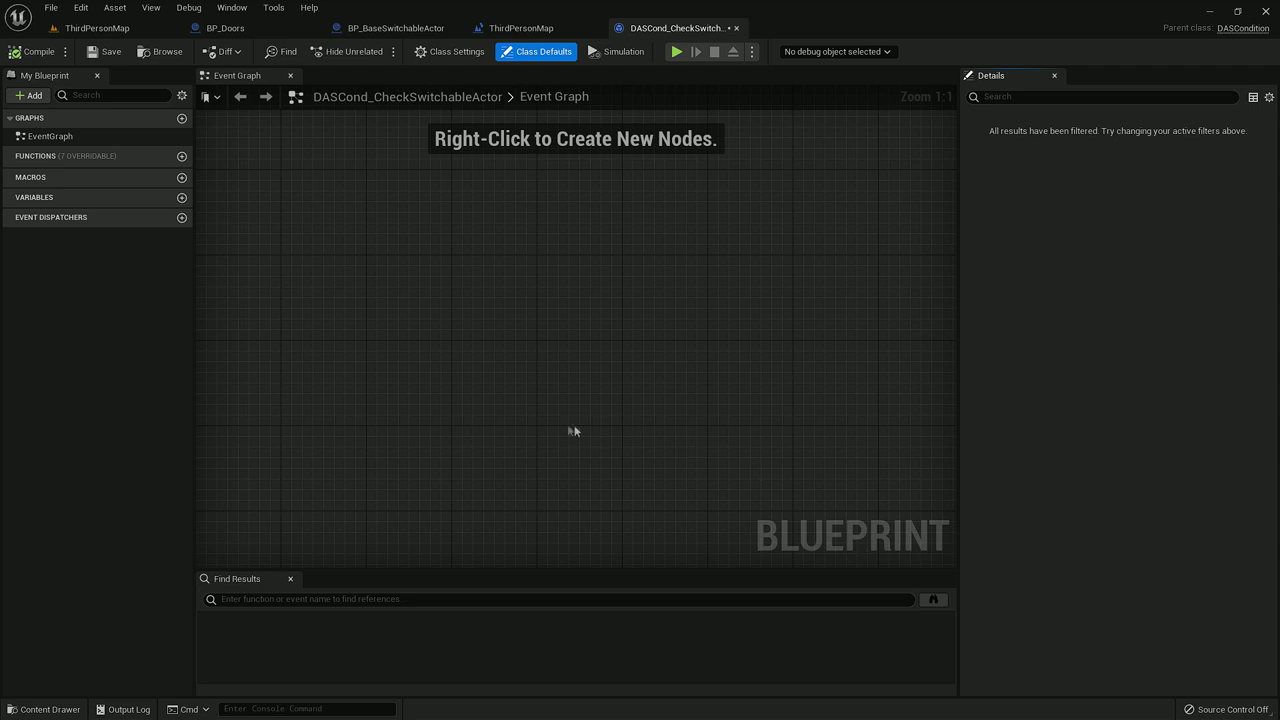
Add two variables named ActorToCheck and DesiredState to the condition blueprint.
click(182, 198)
text(ActorToCheck)
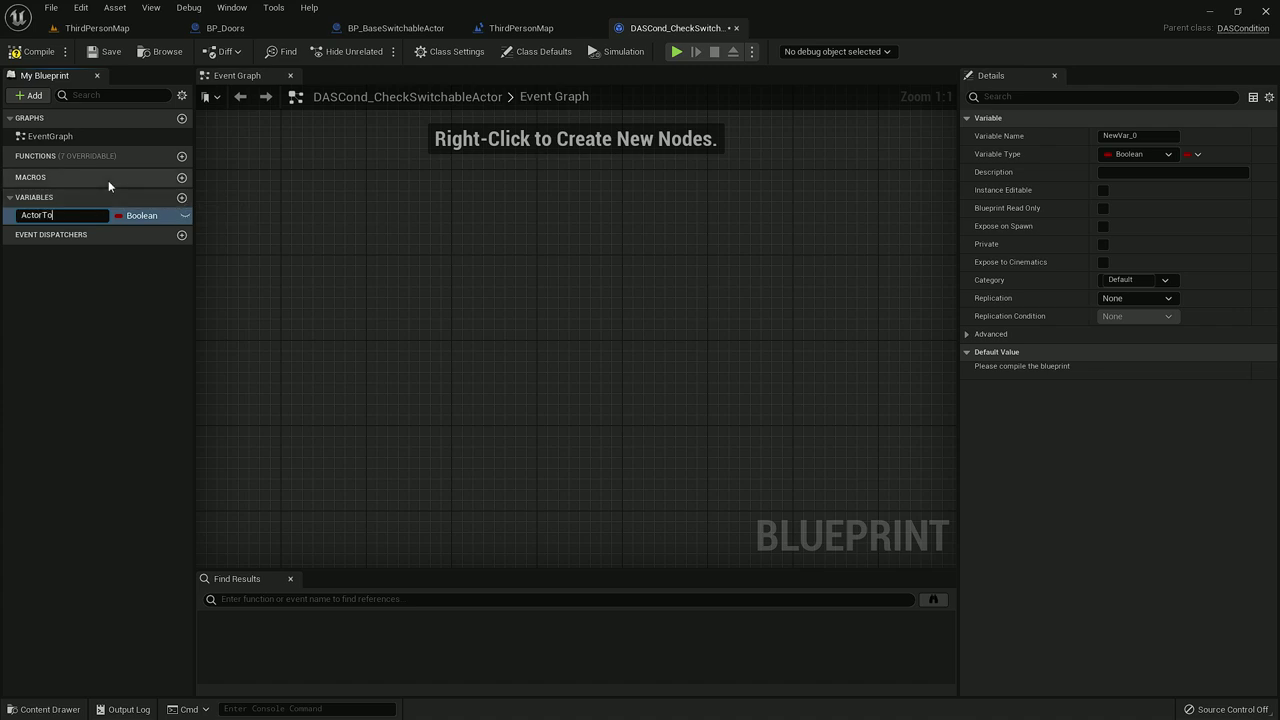
key(Return)
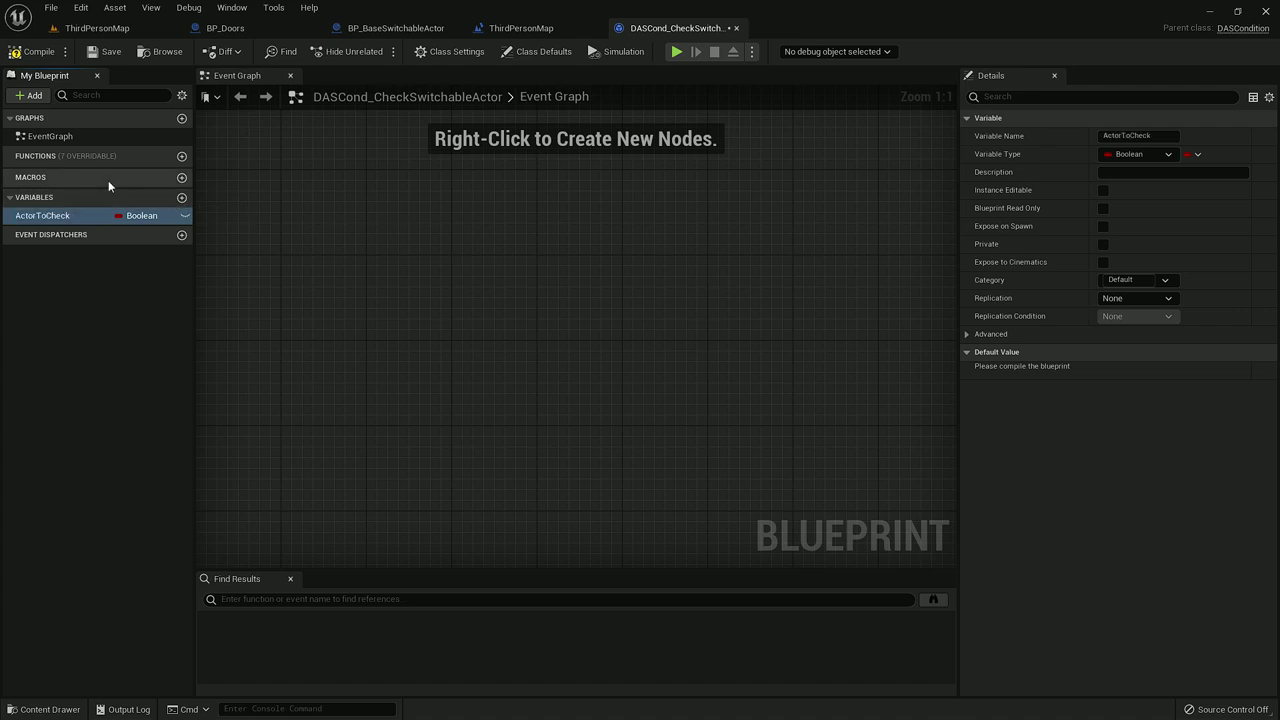
click(182, 198)
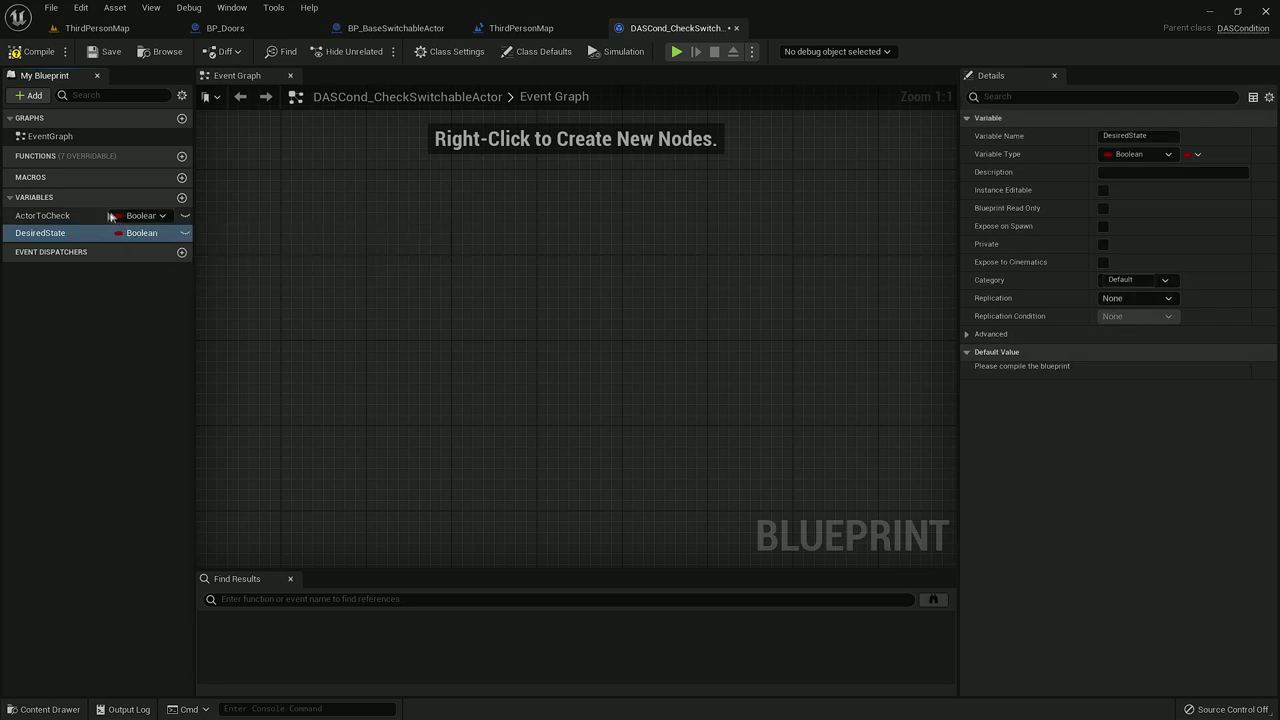
Change the type of the ActorToCheck variable to a BP Base Switchable Actor object reference.
click(70, 217)
click(1130, 154)
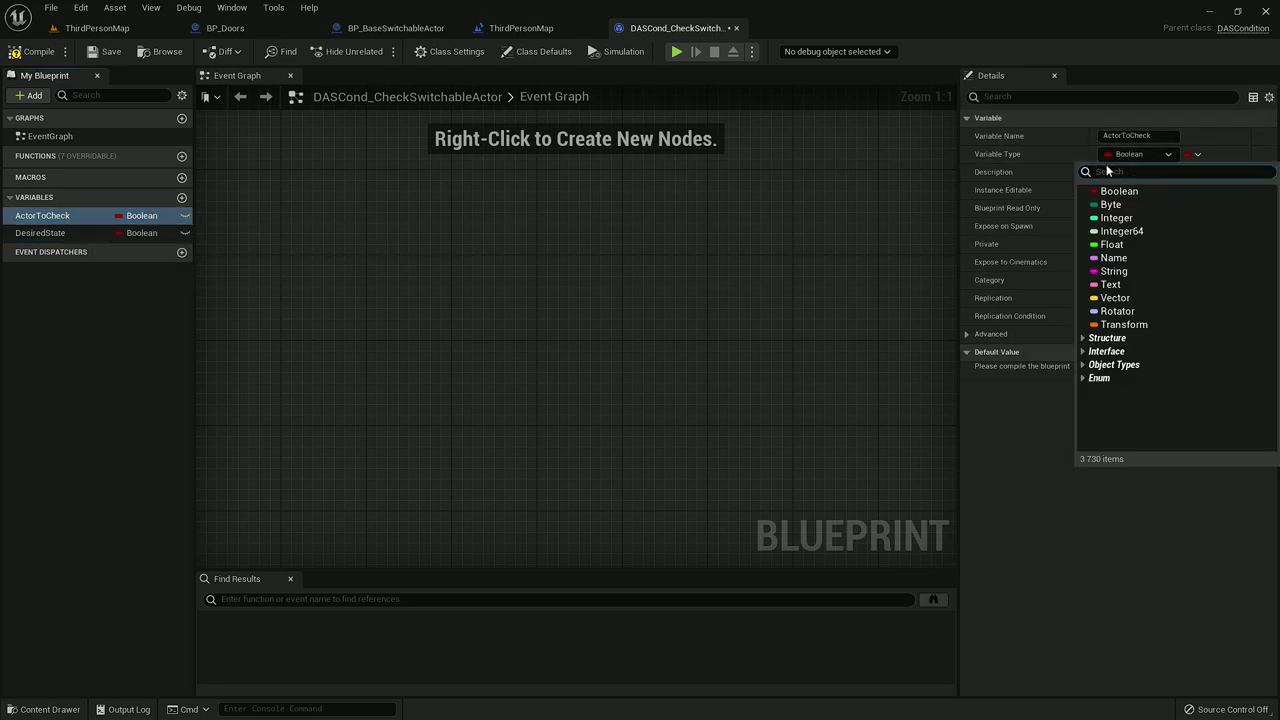
text(switc)
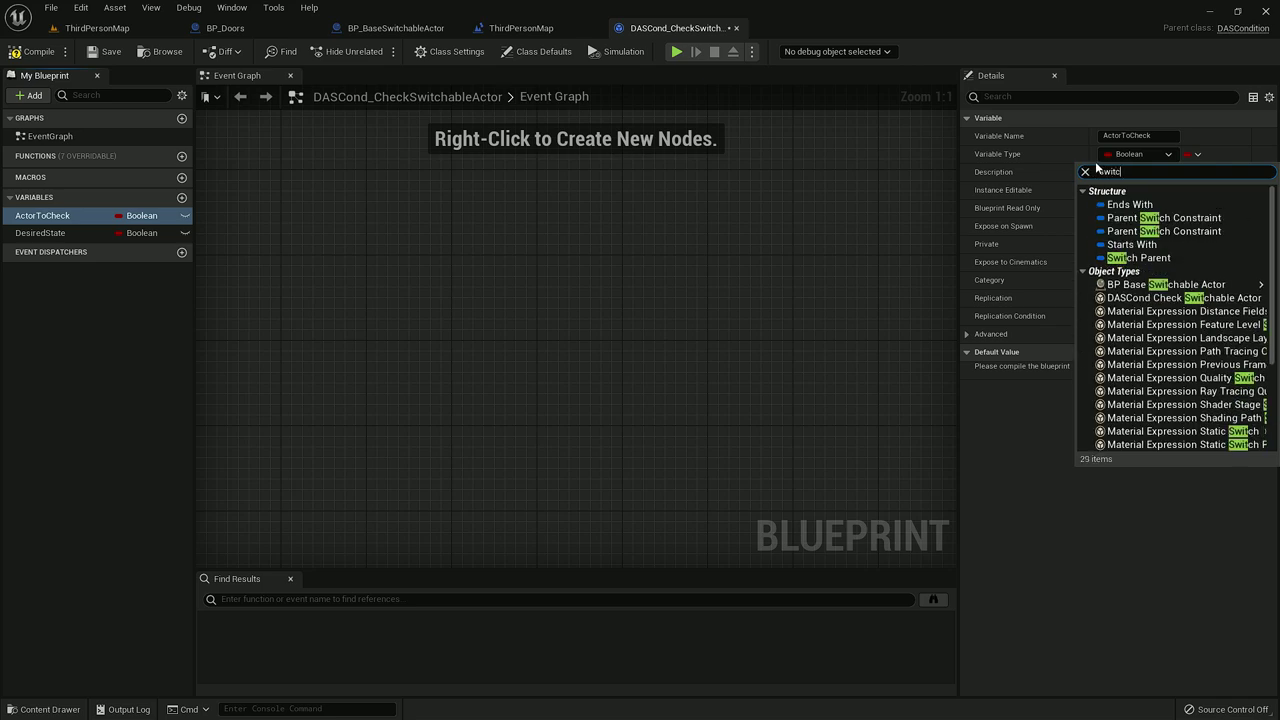
text(hable)
click(1146, 203)
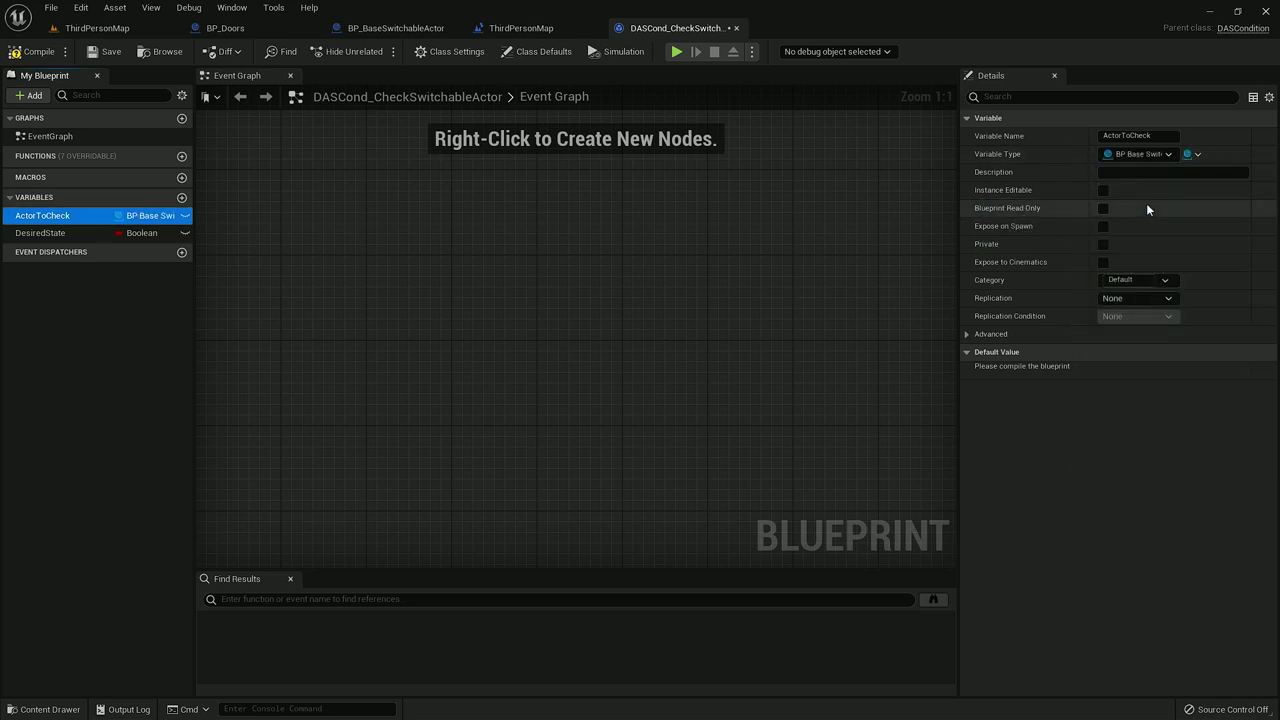
Make ActorToCheck and DesiredState instance editable, place both in a category named Settings, and compile the blueprint.
click(185, 215)
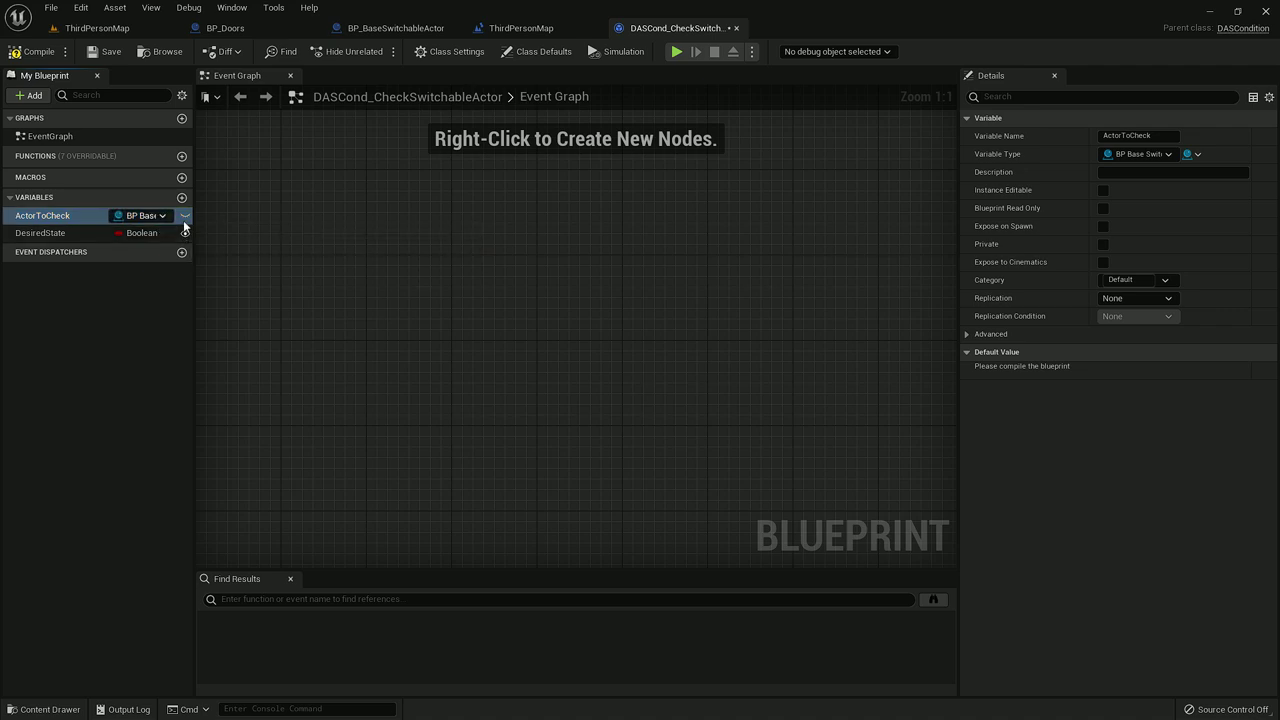
key(F2)
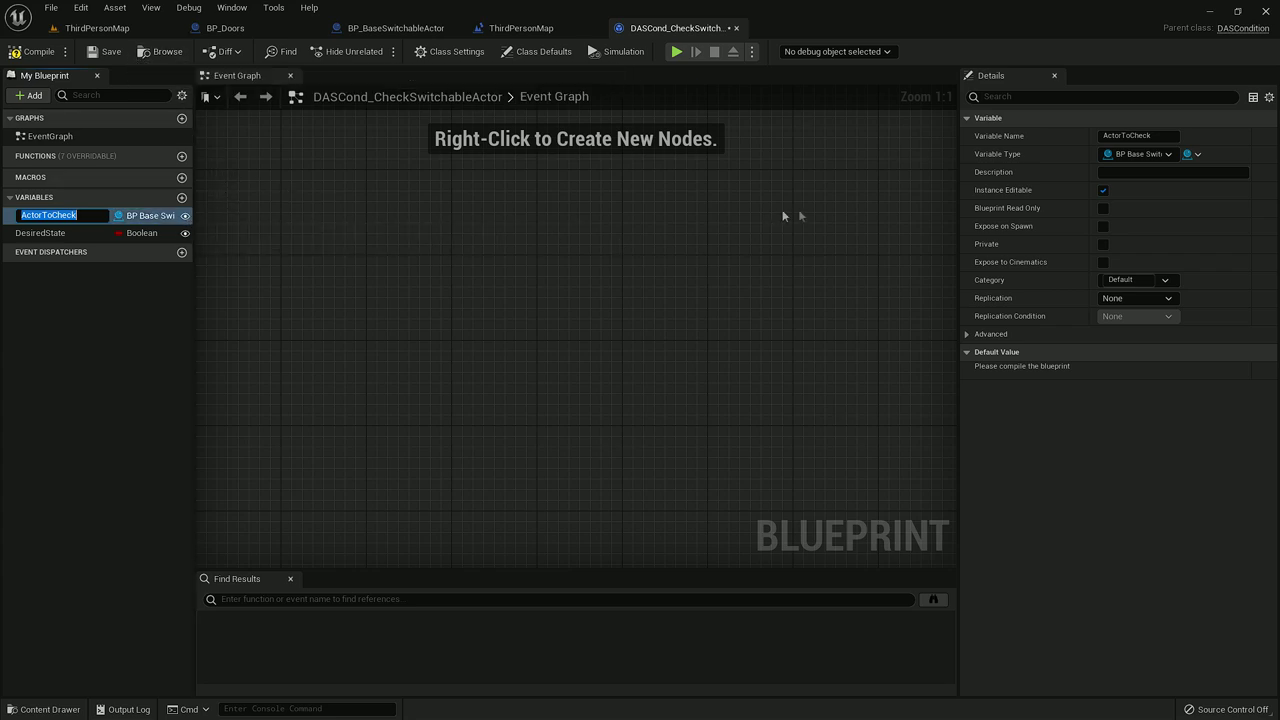
click(1141, 281)
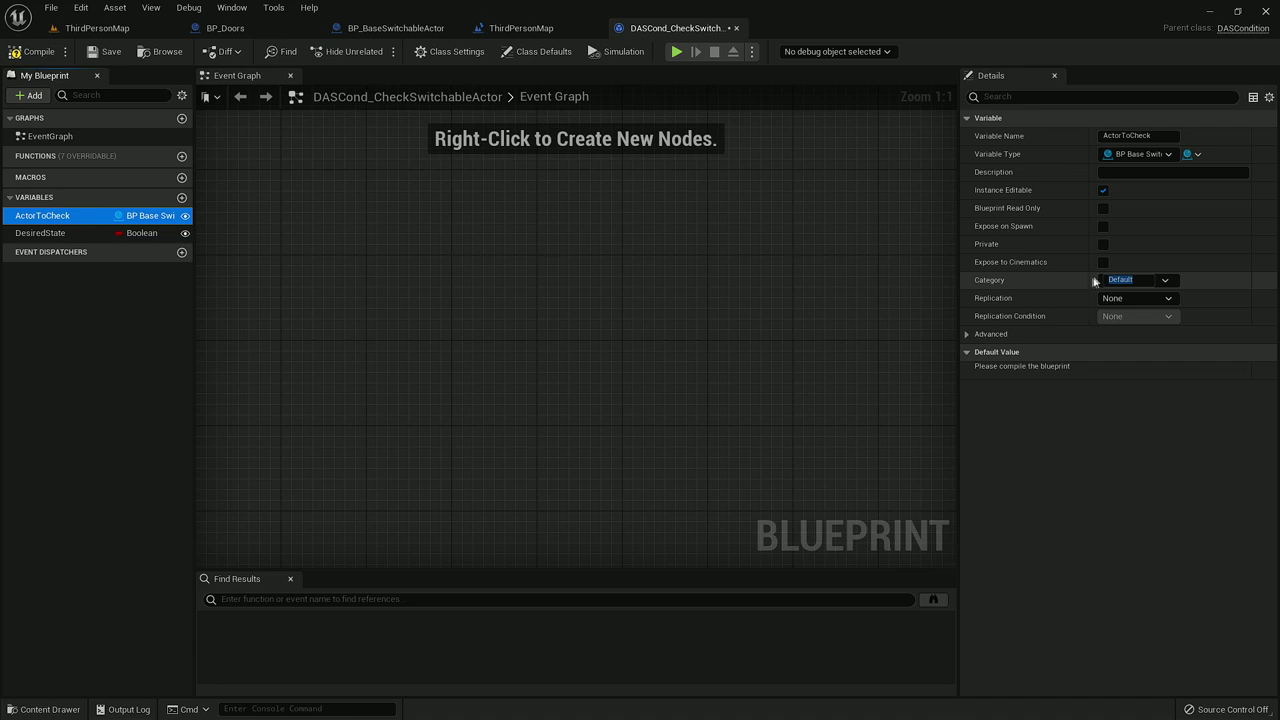
click(1150, 283)
text(Settings)
key(Return)
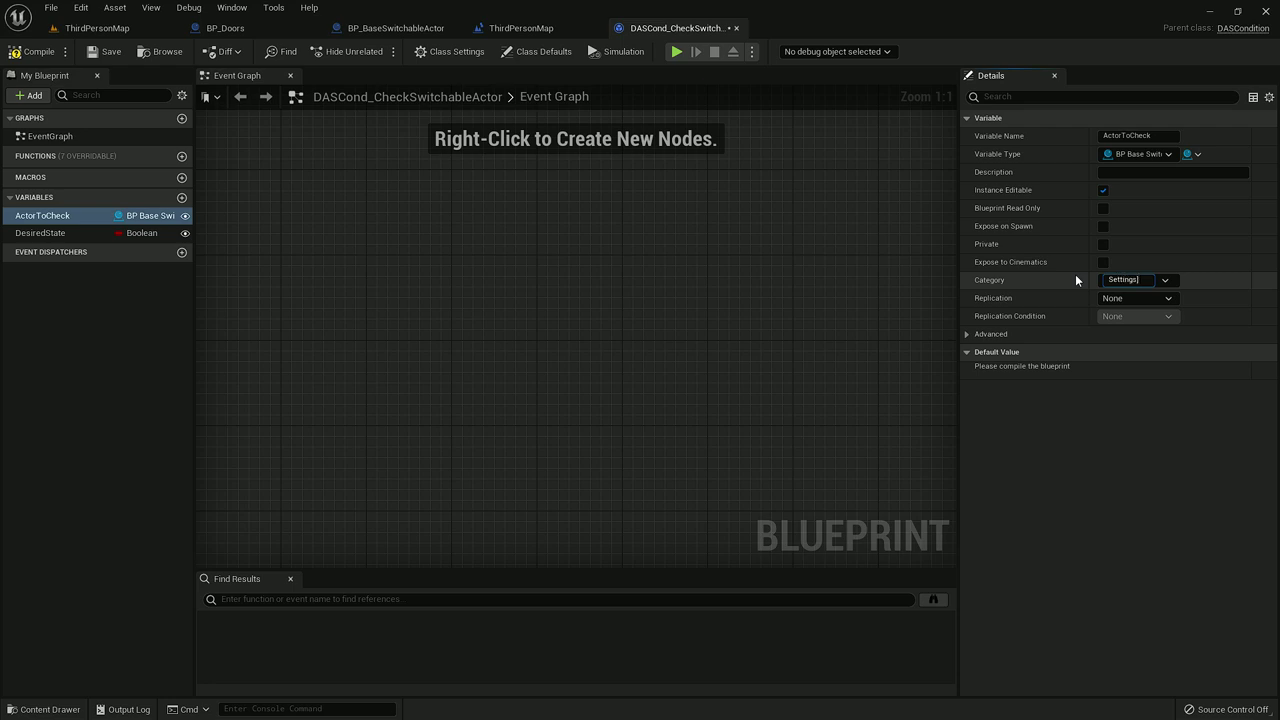
drag(30, 249, 28, 214)
click(34, 55)
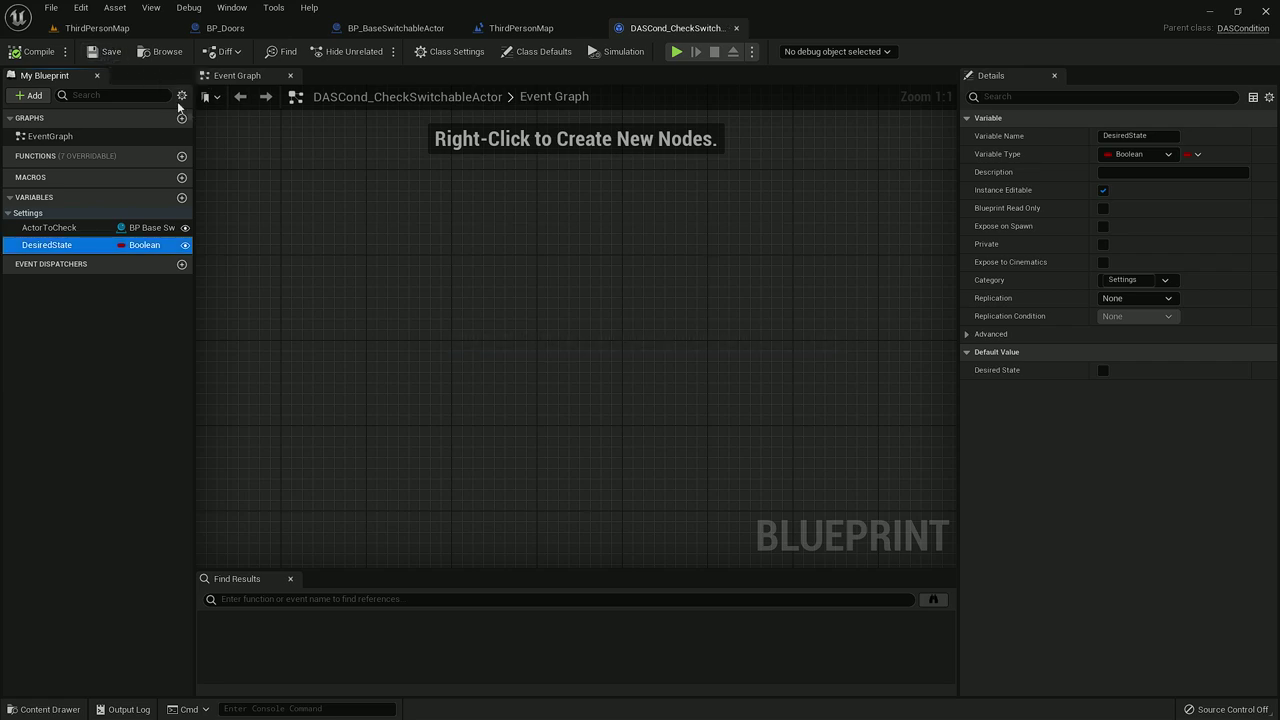
Override the Add Observers, Remove Observers and Is Condition Fulfilled Internal functions of the condition.
click(268, 196)
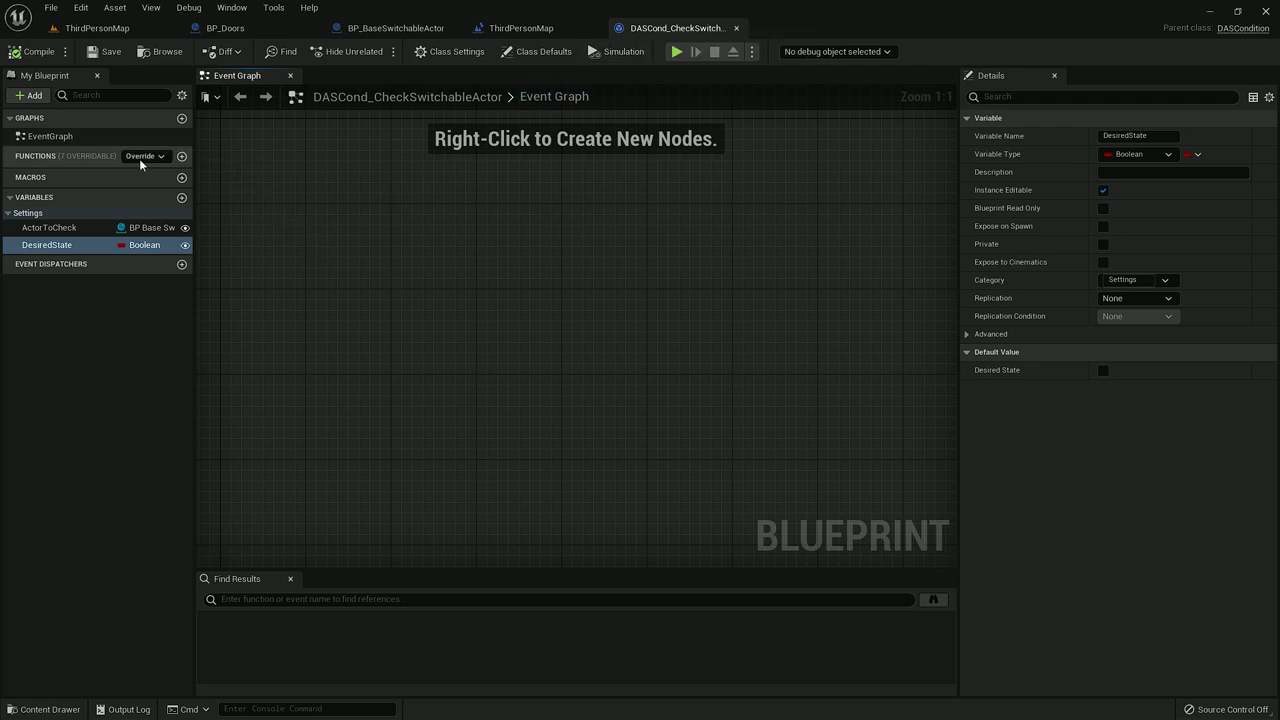
click(140, 160)
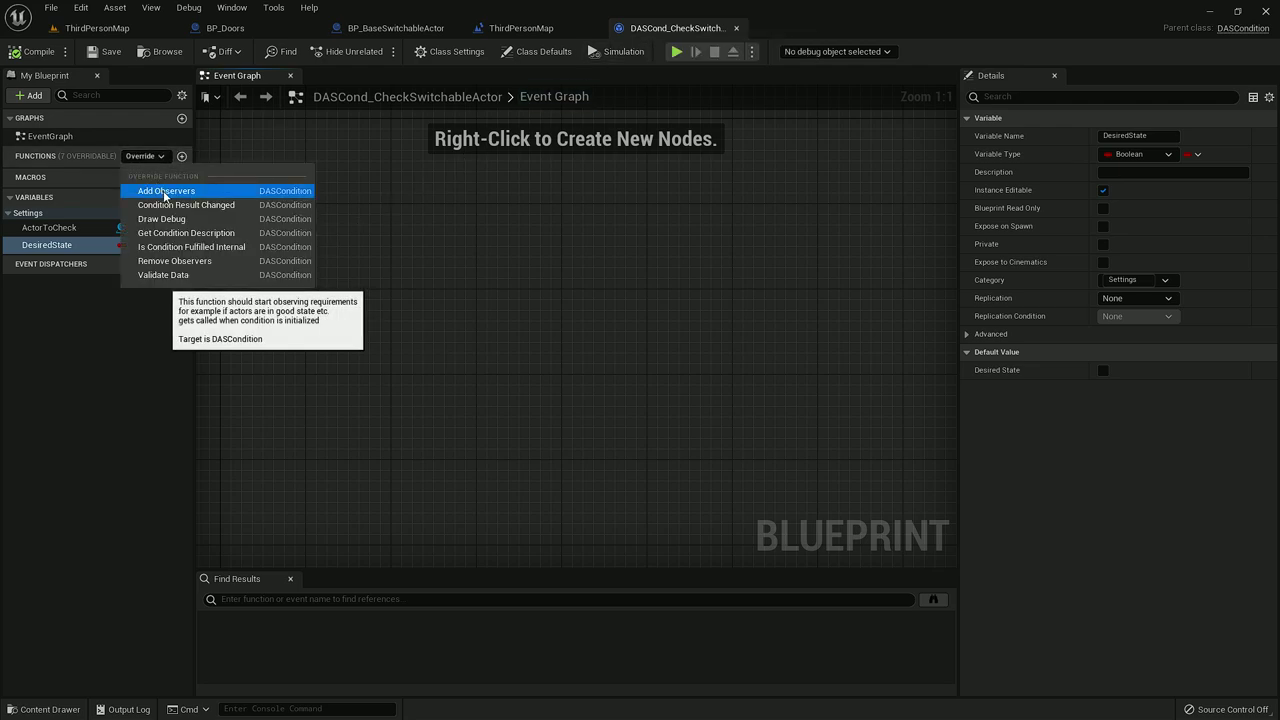
click(165, 193)
click(152, 175)
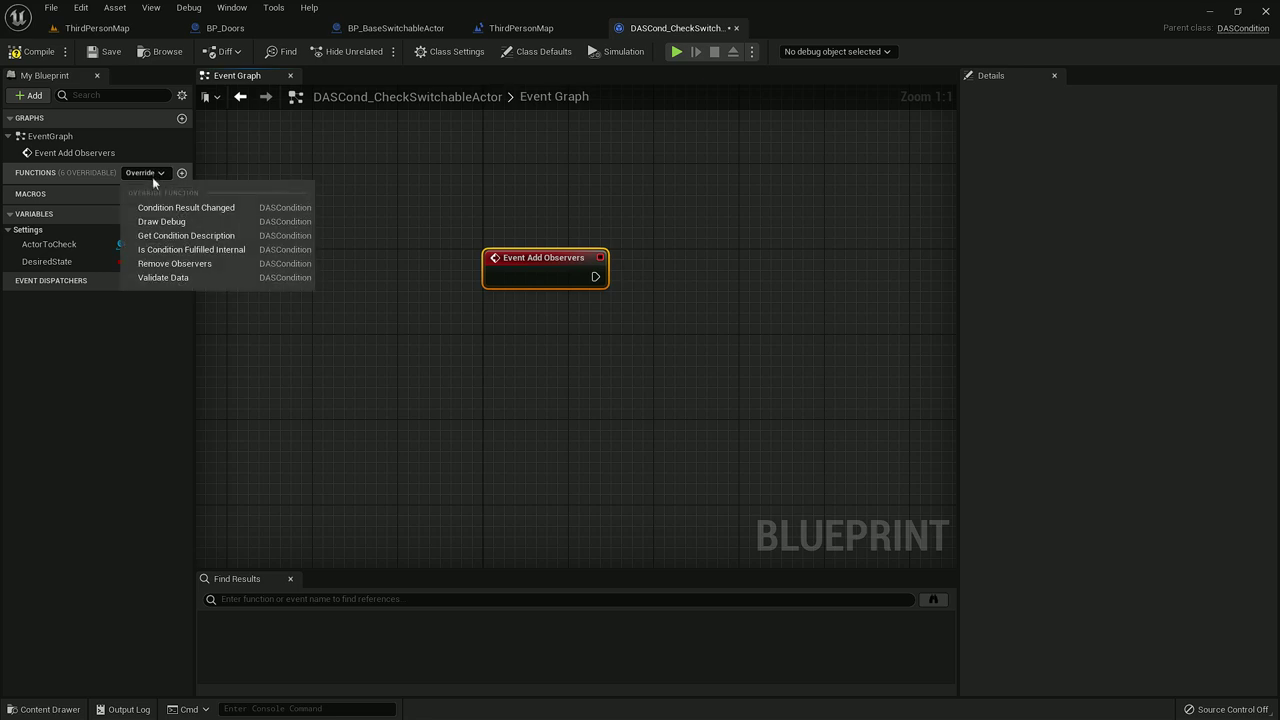
click(175, 263)
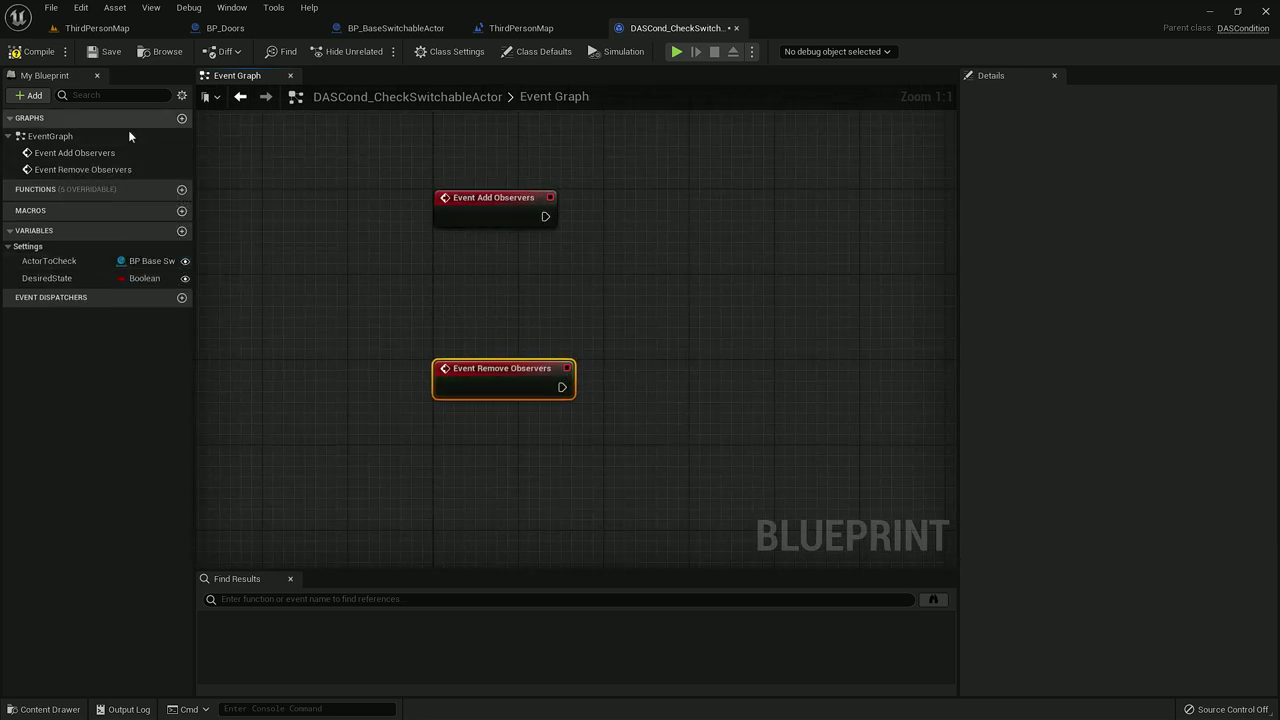
click(145, 189)
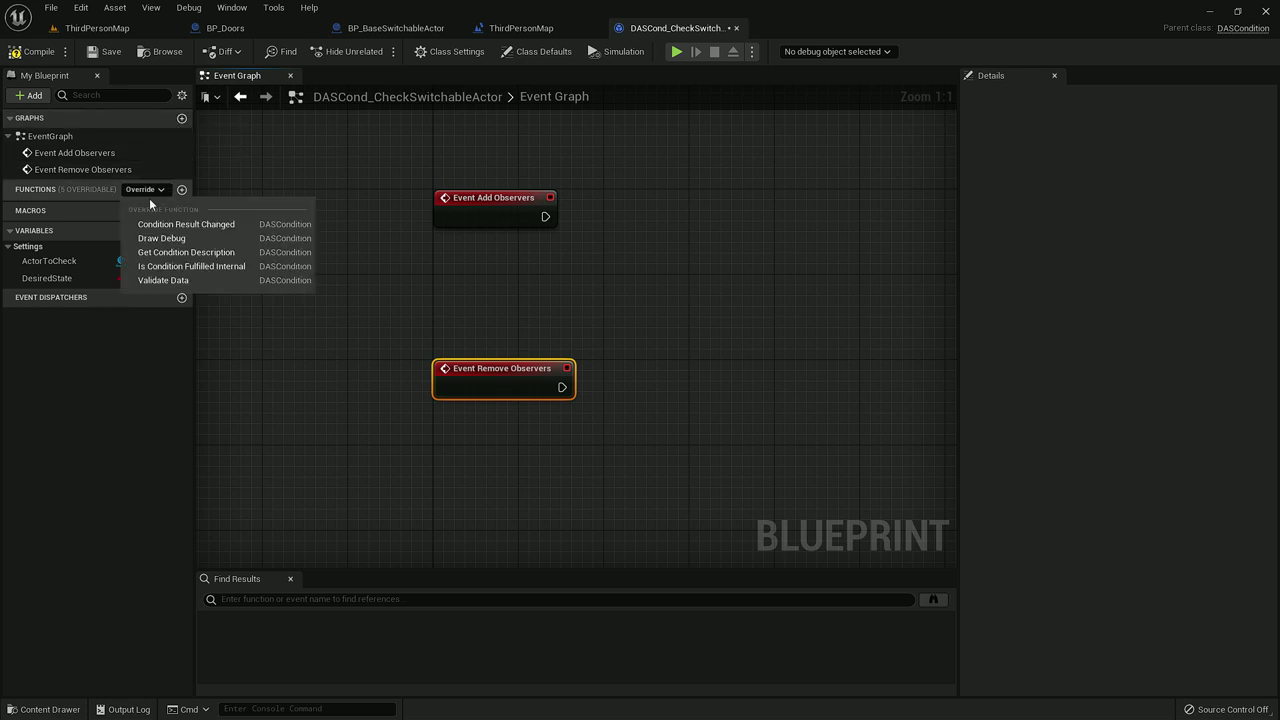
click(189, 267)
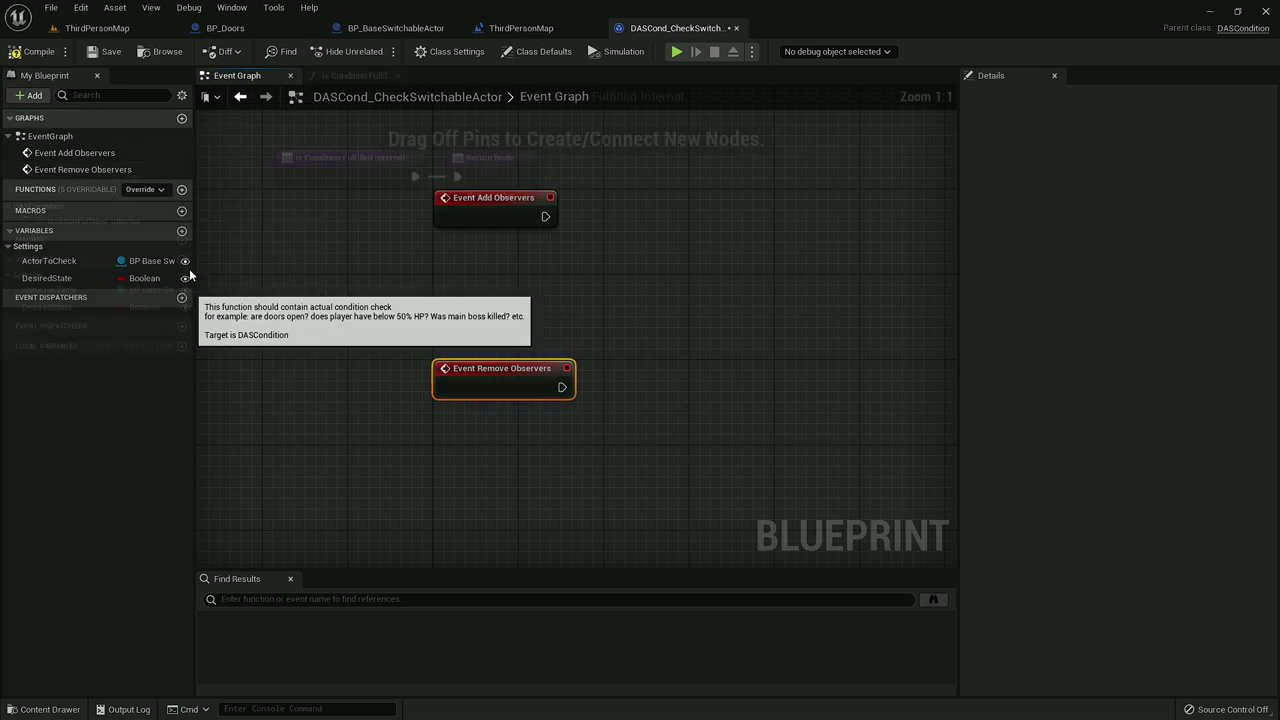
In the Event Graph, add a validated get of ActorToCheck and connect it to Event Add Observers.
click(237, 77)
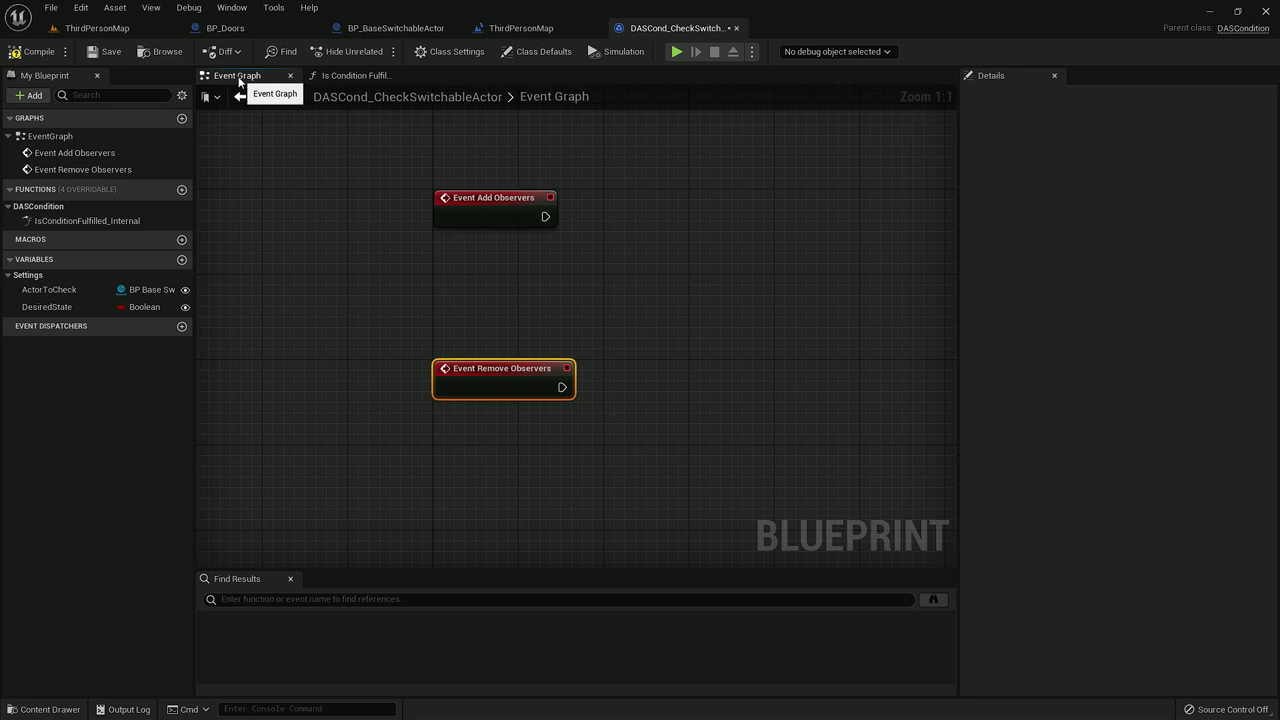
right_drag(468, 229, 372, 243)
drag(72, 288, 499, 241)
right_click(620, 240)
click(658, 360)
key(q)
Bind a new custom event to On Switched of Actor to Check from the Is Valid output, and tidy the nodes.
right_drag(697, 232, 618, 225)
drag(575, 267, 645, 236)
text(assign onswi)
key(Return)
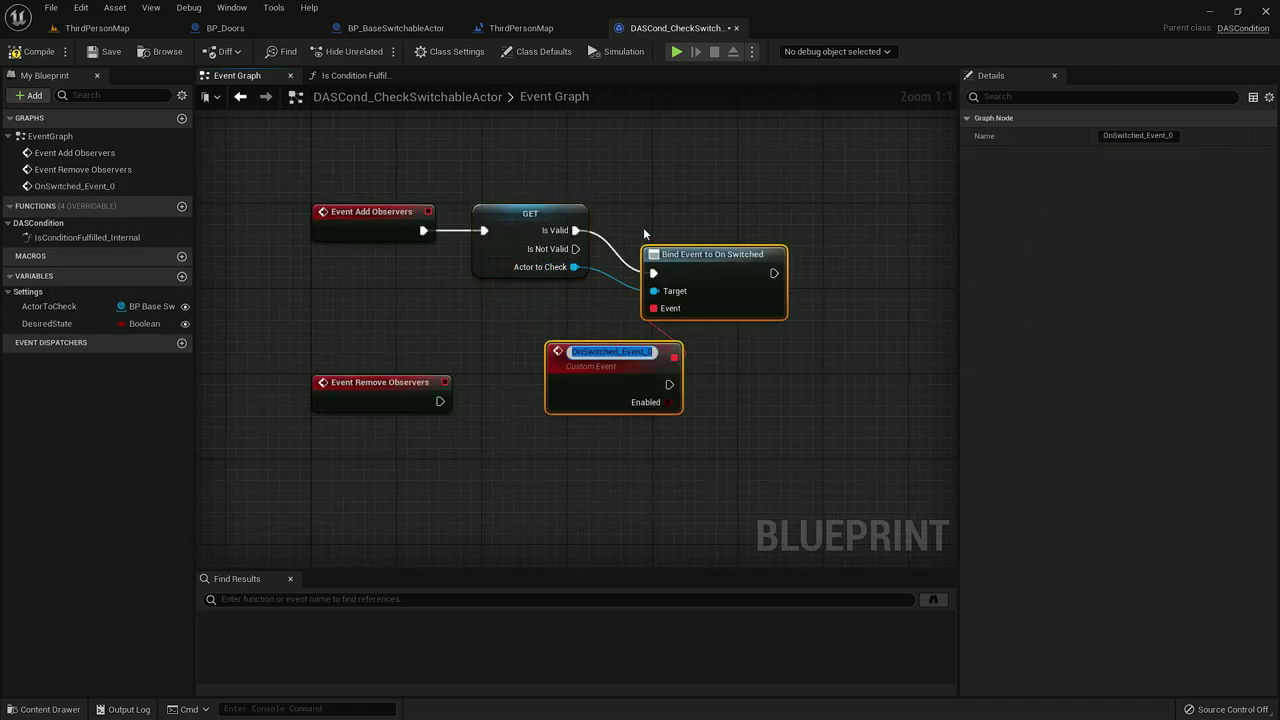
click(645, 233)
drag(688, 261, 702, 237)
drag(617, 361, 584, 327)
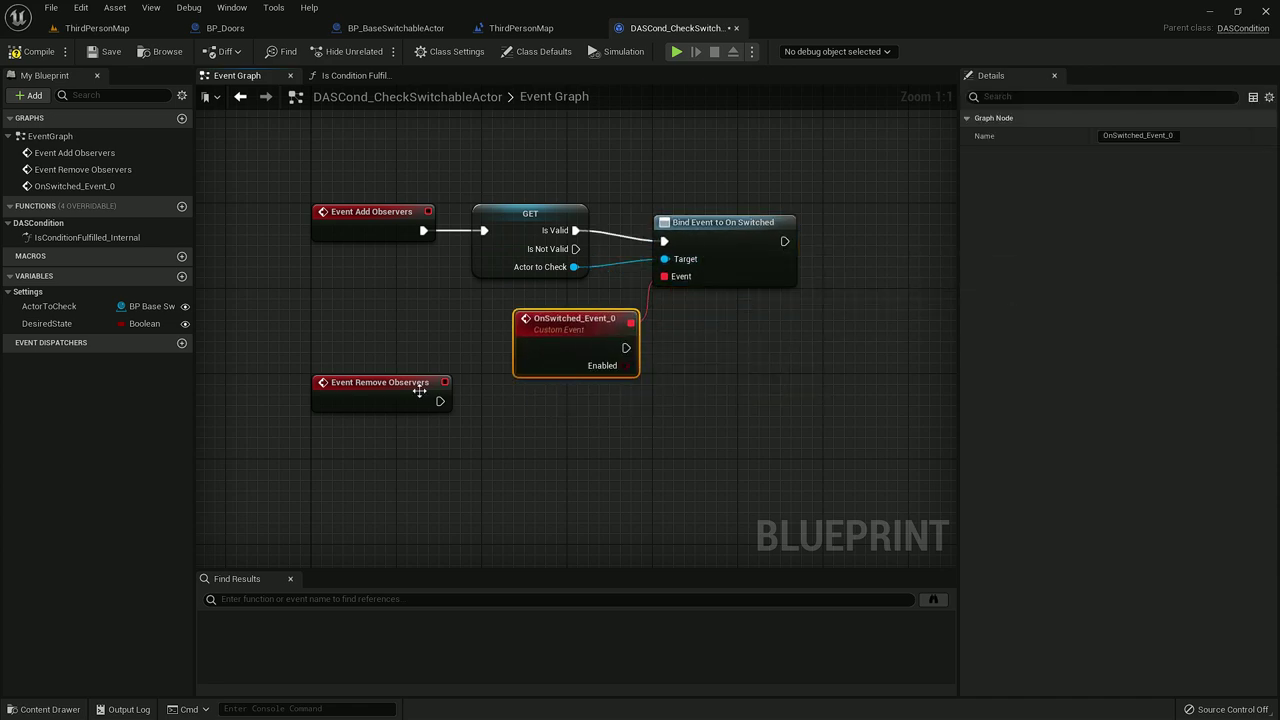
Copy the validated get of ActorToCheck and connect the copy to Event Remove Observers, leaving space below the custom event.
drag(419, 391, 418, 444)
right_drag(465, 341, 491, 262)
click(530, 184)
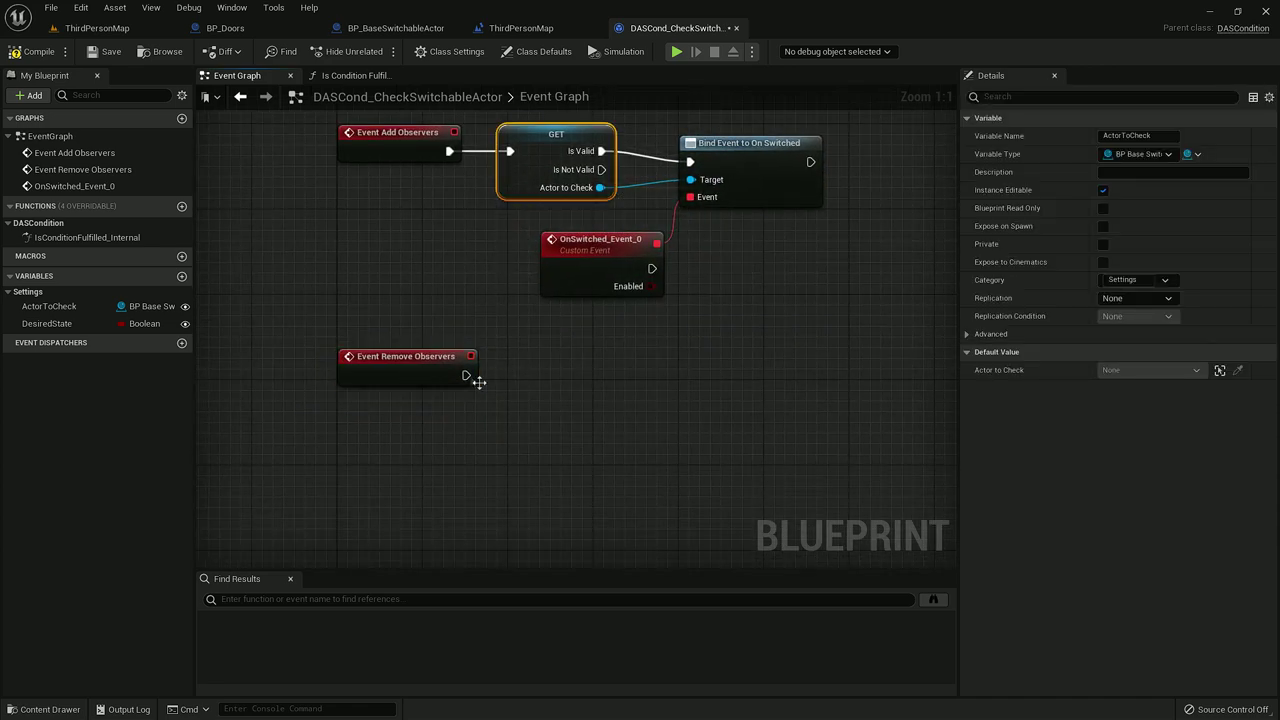
key(ctrl+c)
key(ctrl+v)
drag(466, 375, 541, 363)
Unbind the custom event from On Switched of Actor to Check in the Remove Observers chain, and align the nodes.
drag(610, 411, 678, 383)
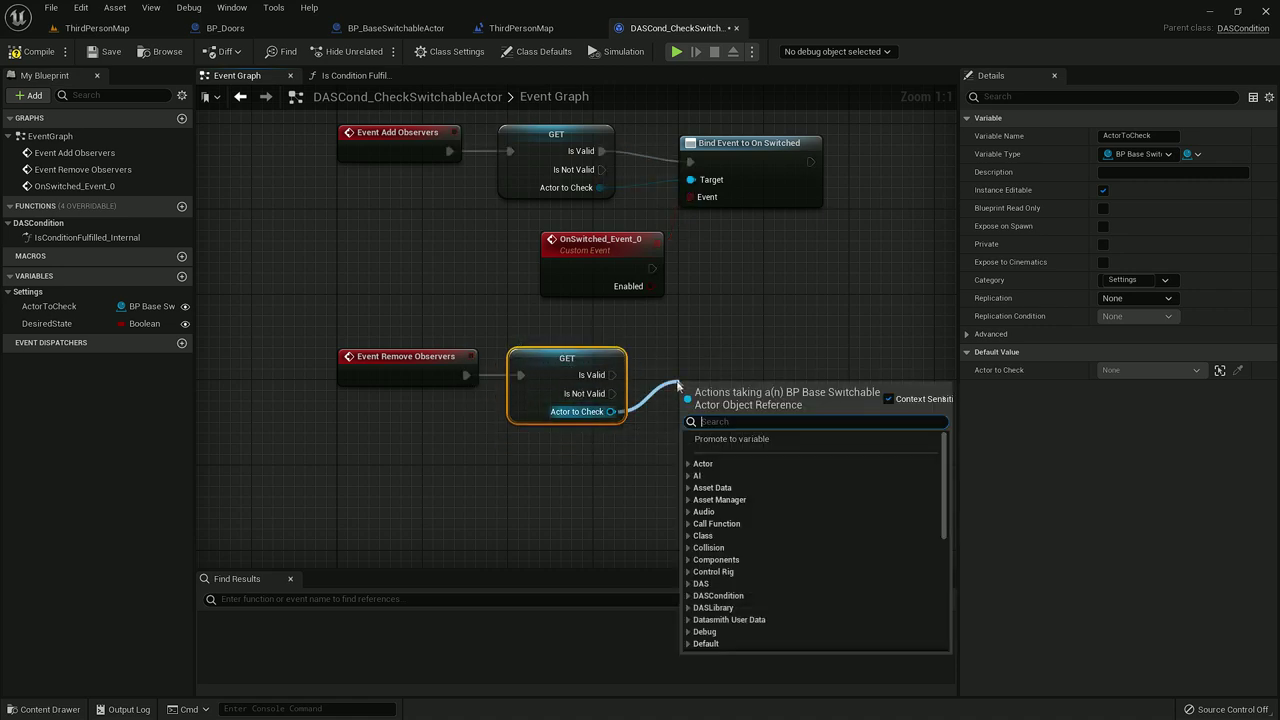
text(unbind switch)
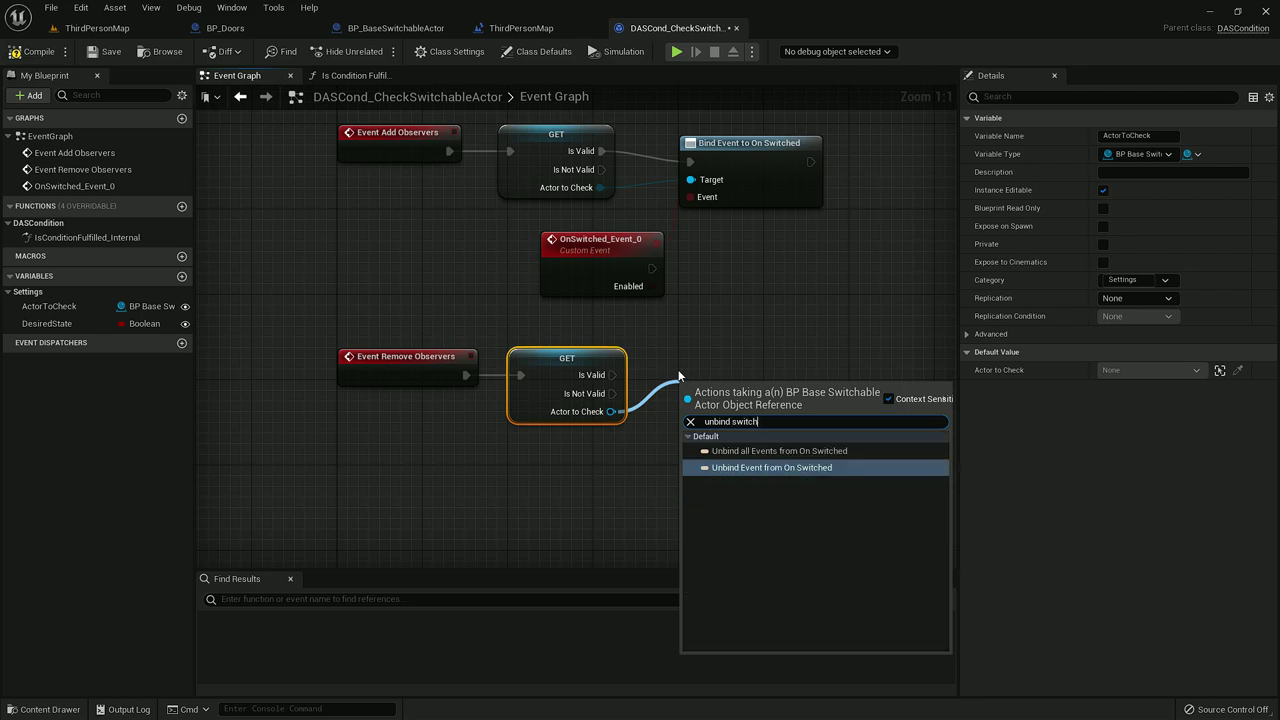
key(Return)
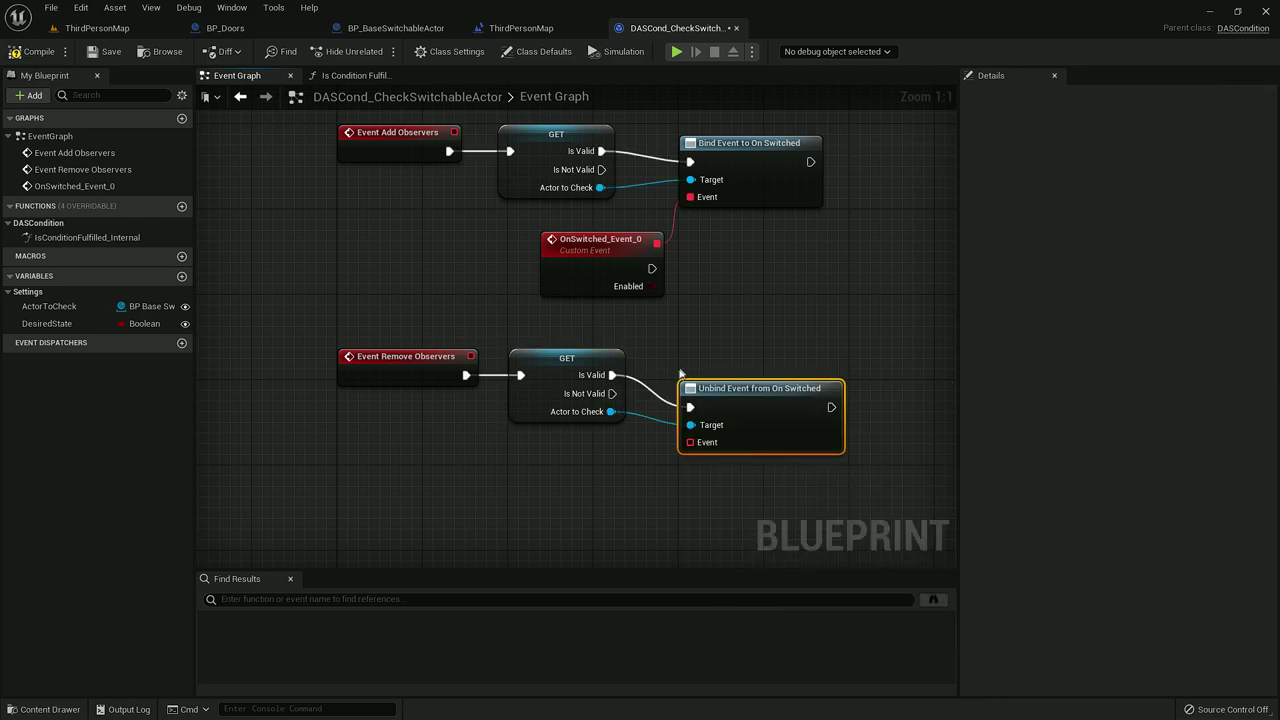
drag(712, 388, 712, 356)
drag(690, 410, 656, 243)
drag(618, 258, 586, 268)
click(666, 277)
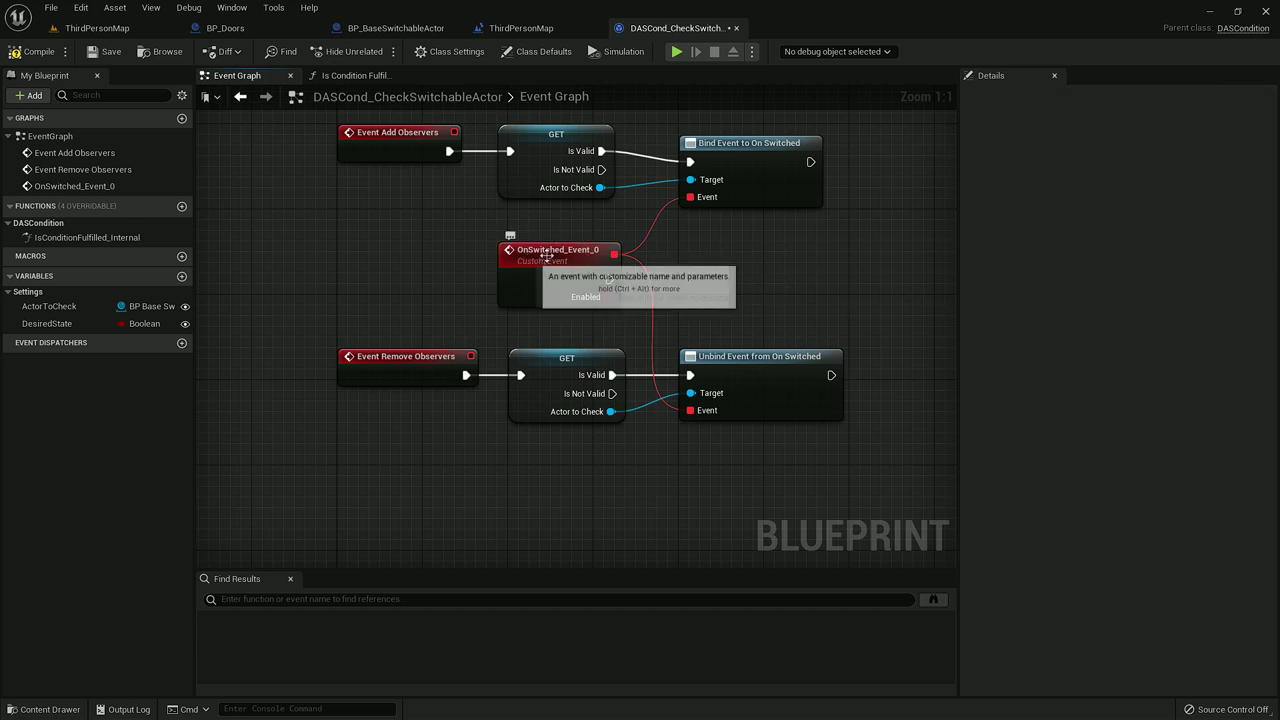
Call Update Condition from the OnSwitched_Event_0 custom event in the Event Graph.
right_drag(512, 238, 526, 279)
mouse_move(465, 249)
right_down()
mouse_move(448, 241)
mouse_move(484, 234)
right_up()
drag(524, 320, 600, 318)
text(update)
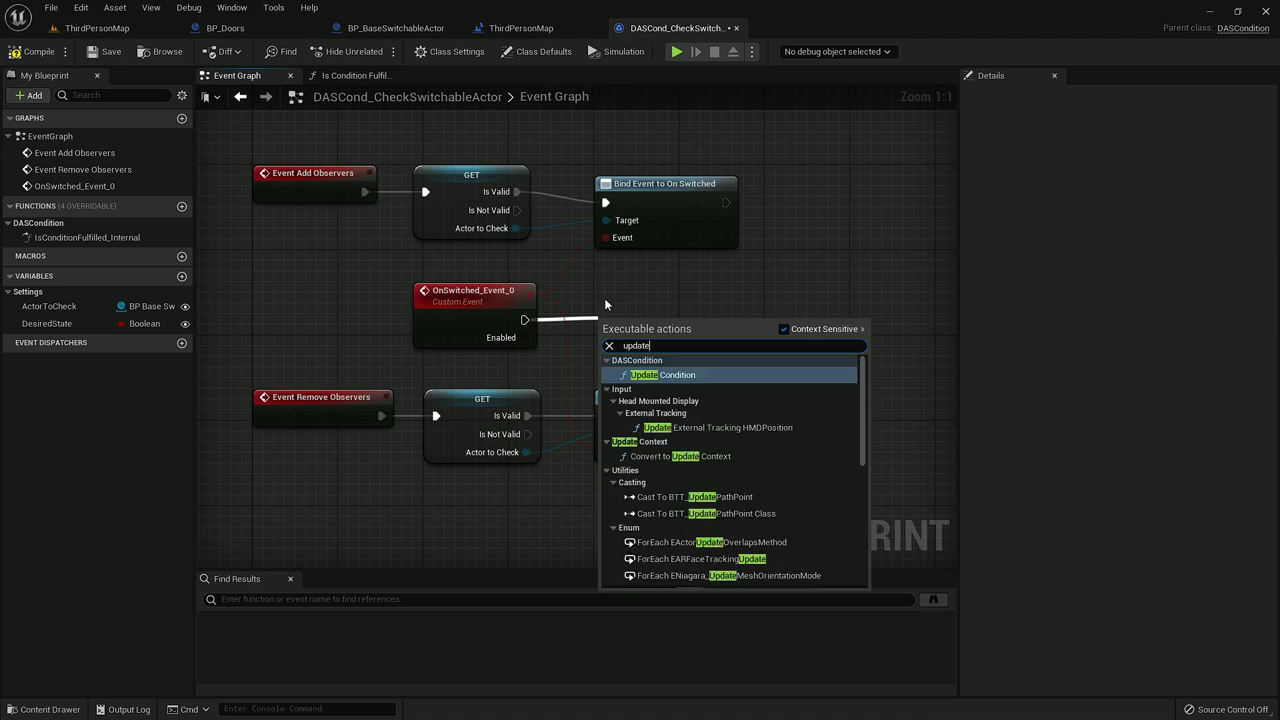
click(660, 375)
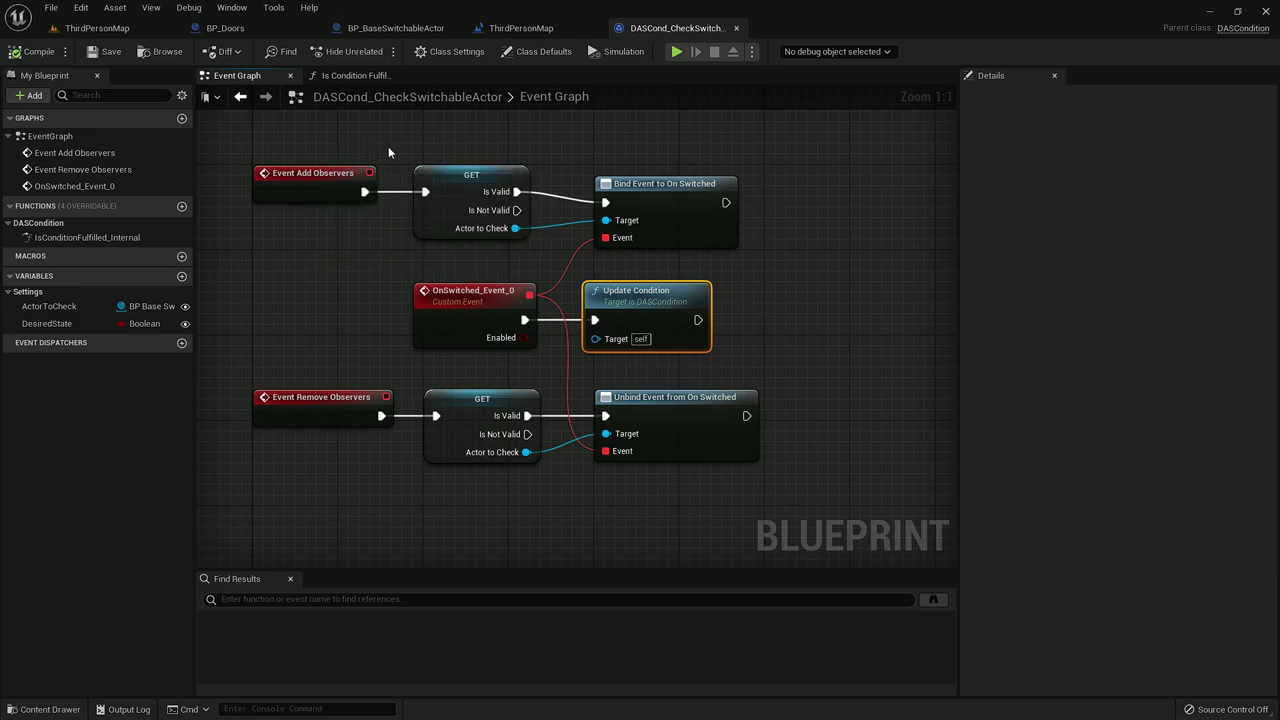
right_drag(399, 148, 421, 164)
In Is Condition Fulfilled Internal, add a validated get of ActorToCheck and connect the function entry to it.
click(350, 78)
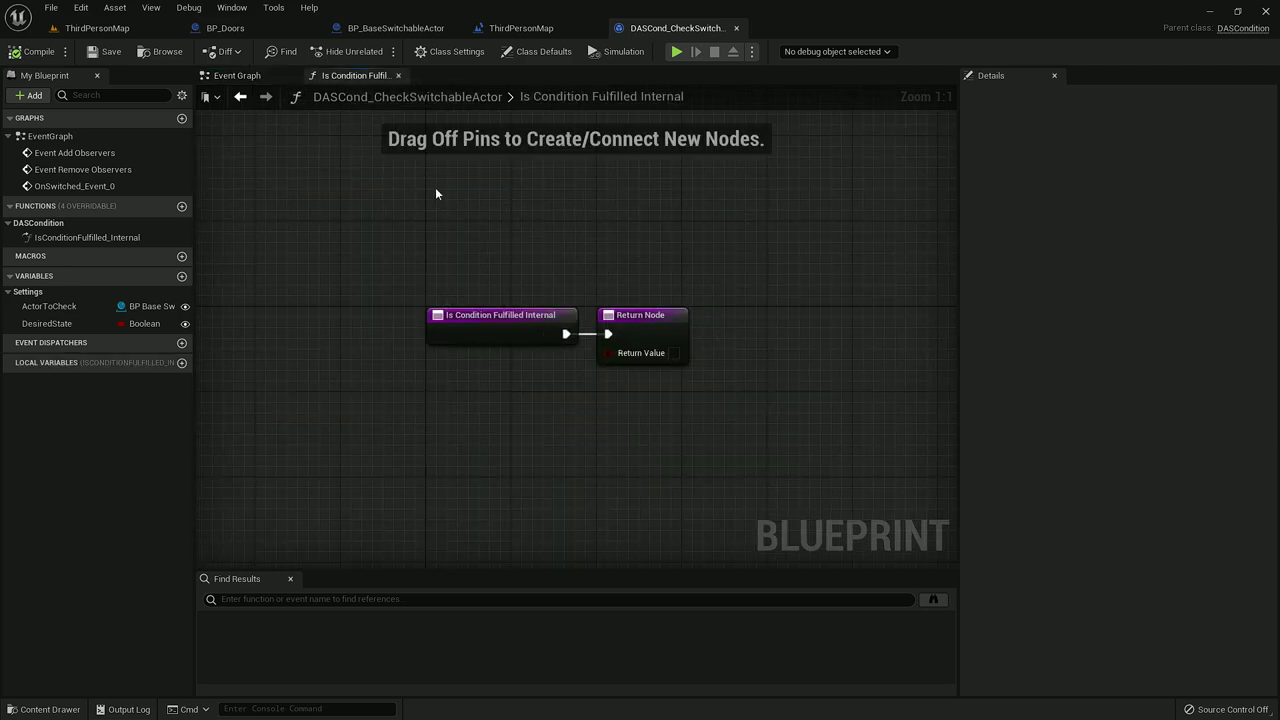
ctrl+drag(70, 307, 545, 337)
right_click(562, 338)
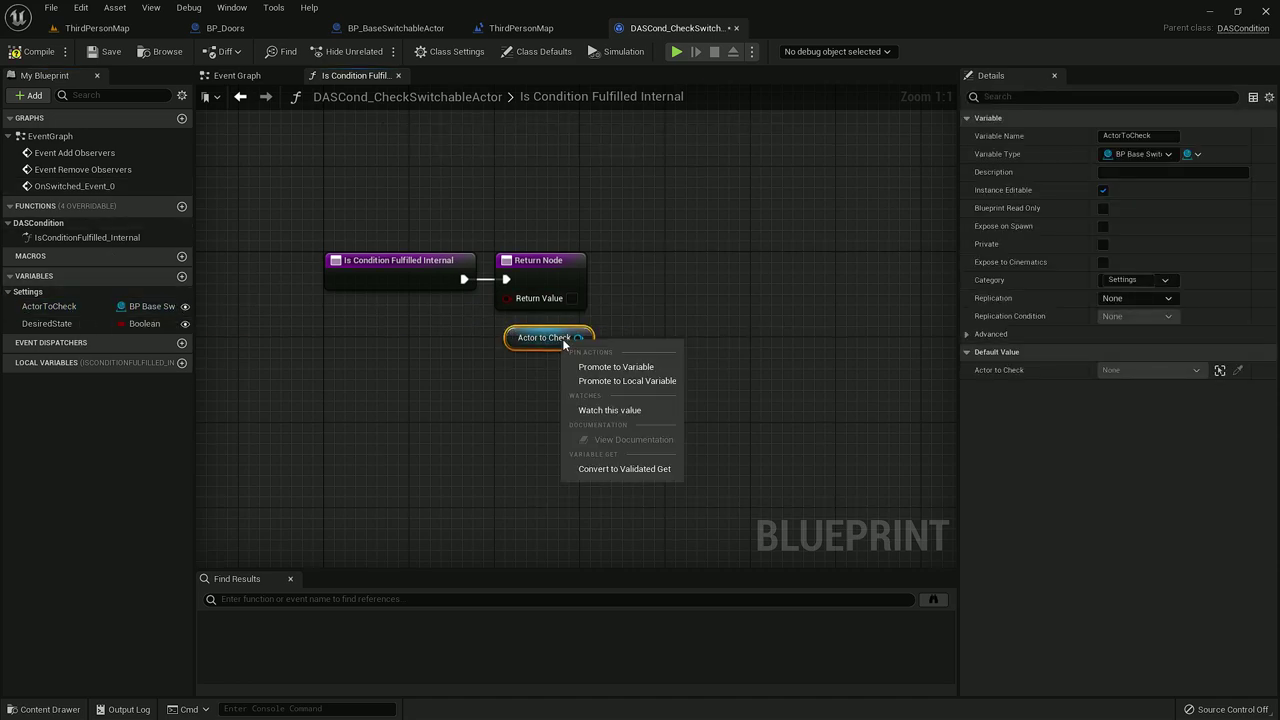
click(625, 470)
drag(526, 286, 740, 286)
drag(564, 358, 465, 280)
Connect the Is Not Valid output to the Return Node and set its Return Value to true.
drag(733, 290, 750, 391)
click(763, 385)
click(802, 350)
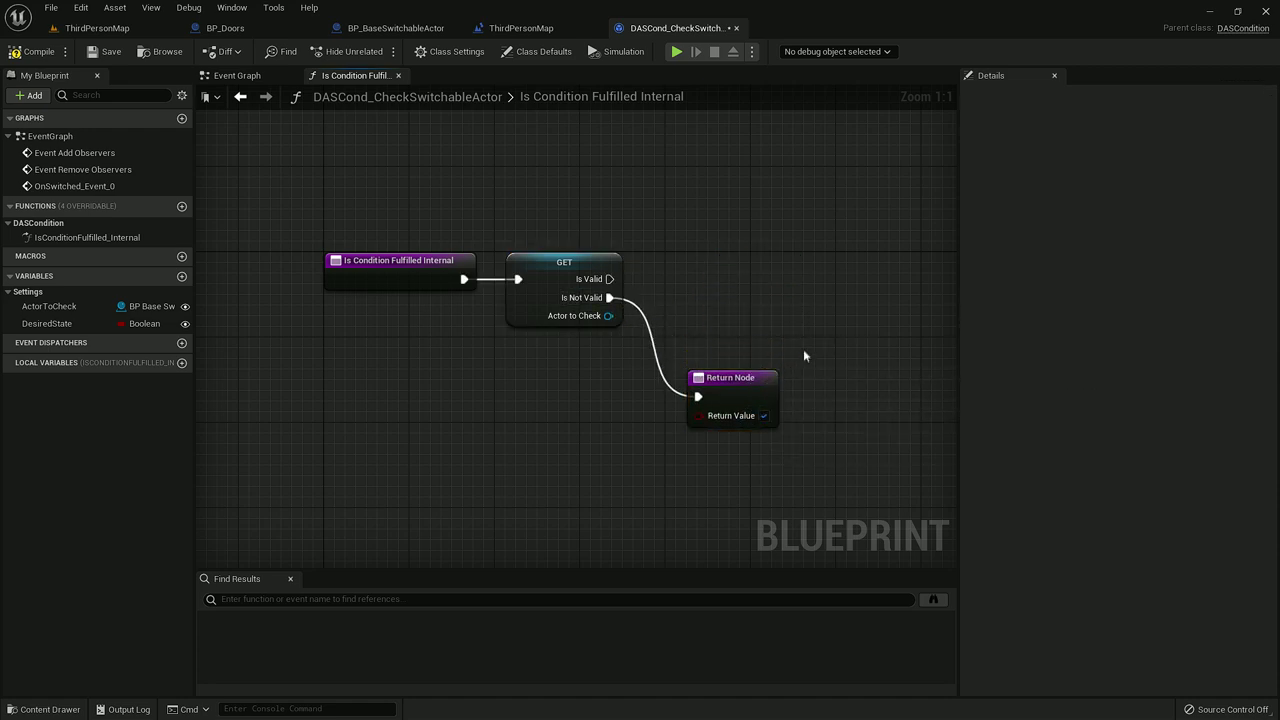
right_drag(803, 350, 734, 351)
drag(736, 353, 667, 398)
Get the Is Enabled variable from the Actor to Check output.
right_drag(589, 334, 505, 355)
drag(454, 337, 547, 311)
text(is enabled)
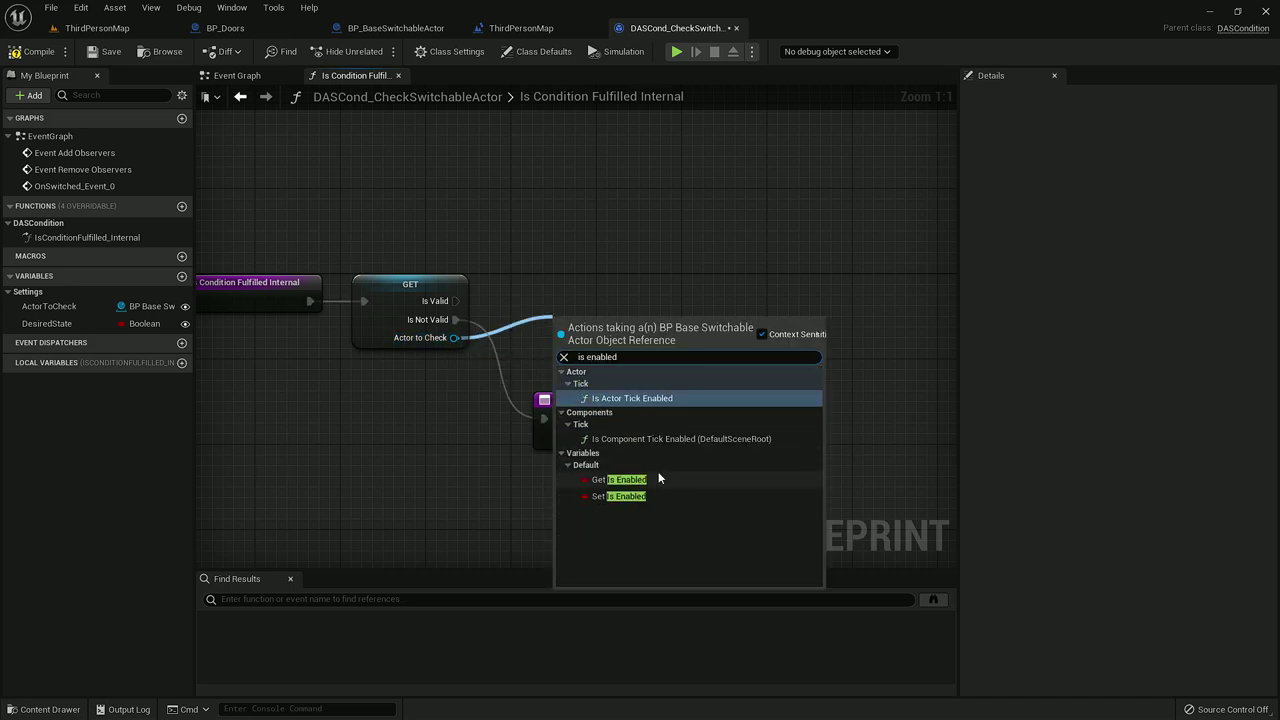
click(640, 479)
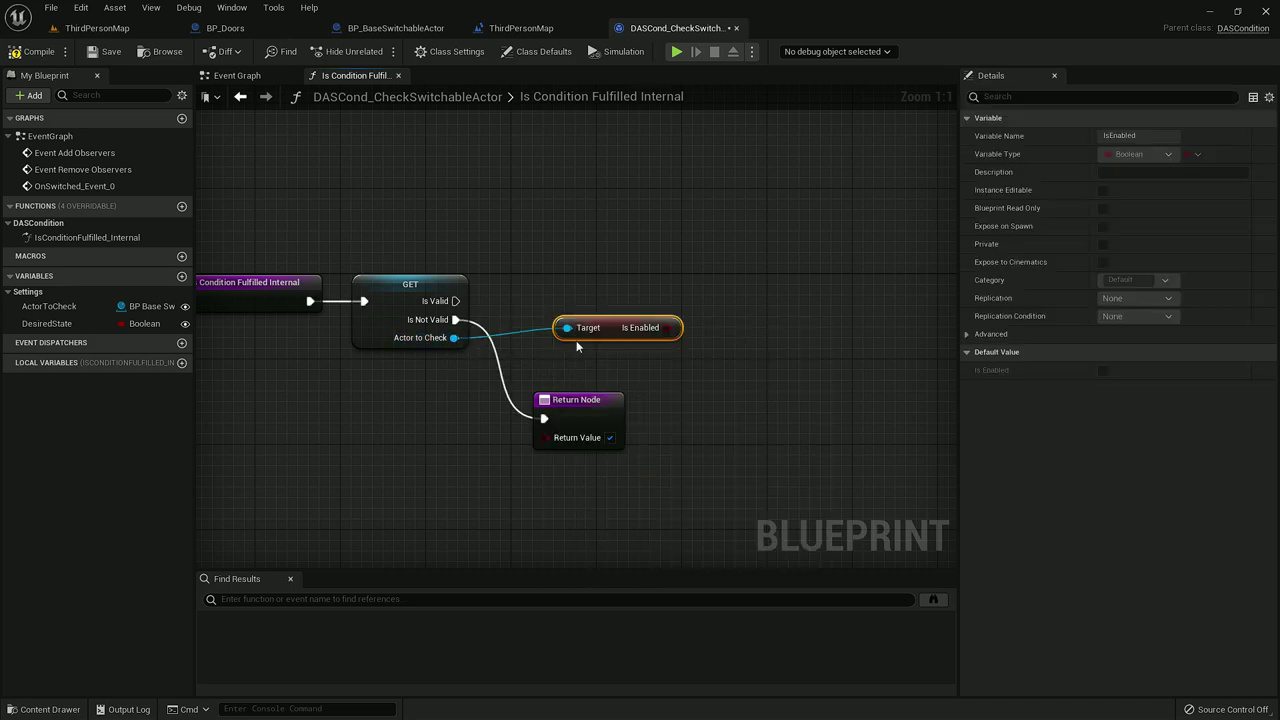
Add a Branch on the Is Valid output with Is Enabled as its condition, and compile and save the blueprint.
key(b)
click(556, 270)
drag(456, 301, 591, 271)
mouse_move(647, 338)
mouse_down()
mouse_move(580, 300)
mouse_move(584, 287)
mouse_up()
click(41, 52)
click(103, 52)
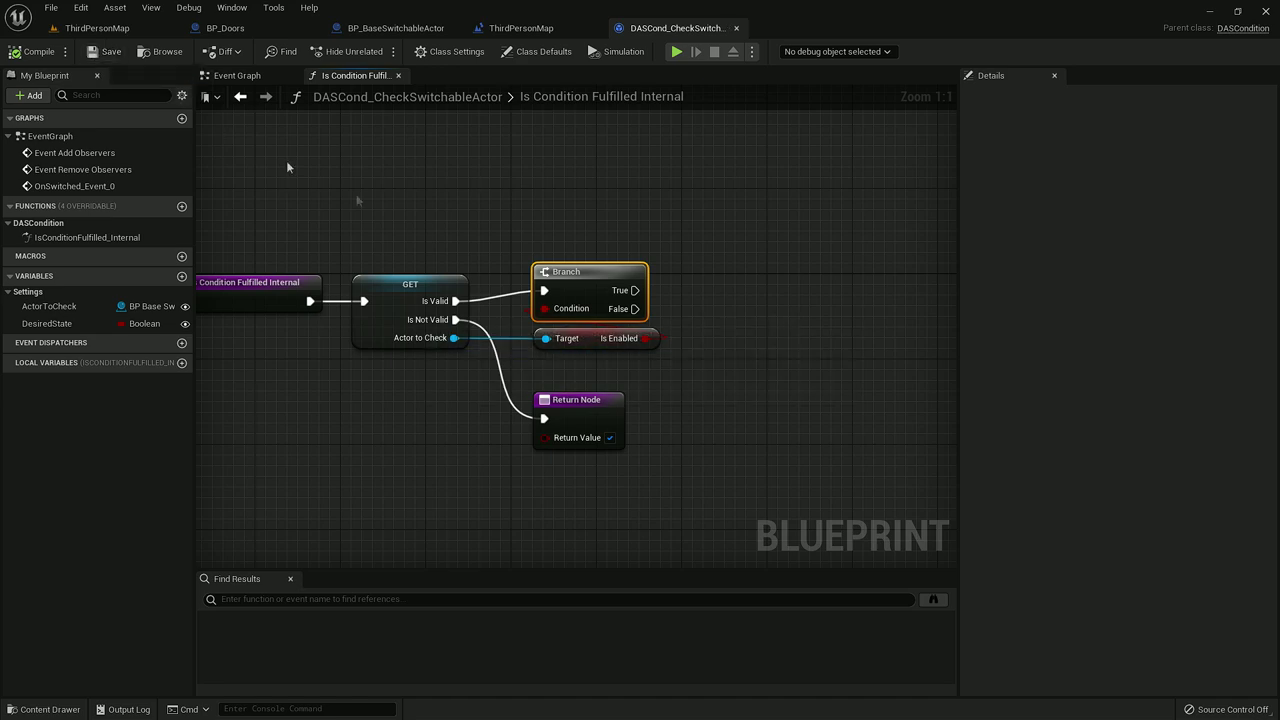
Add a second Branch on the True output of the Is Enabled branch, using DesiredState as its condition.
right_drag(668, 254, 606, 246)
drag(47, 323, 576, 284)
key(b)
click(656, 197)
right_drag(763, 228, 707, 253)
Copy the Return Node onto both outputs of the Desired State branch, returning true for True and false for False.
drag(571, 394, 462, 457)
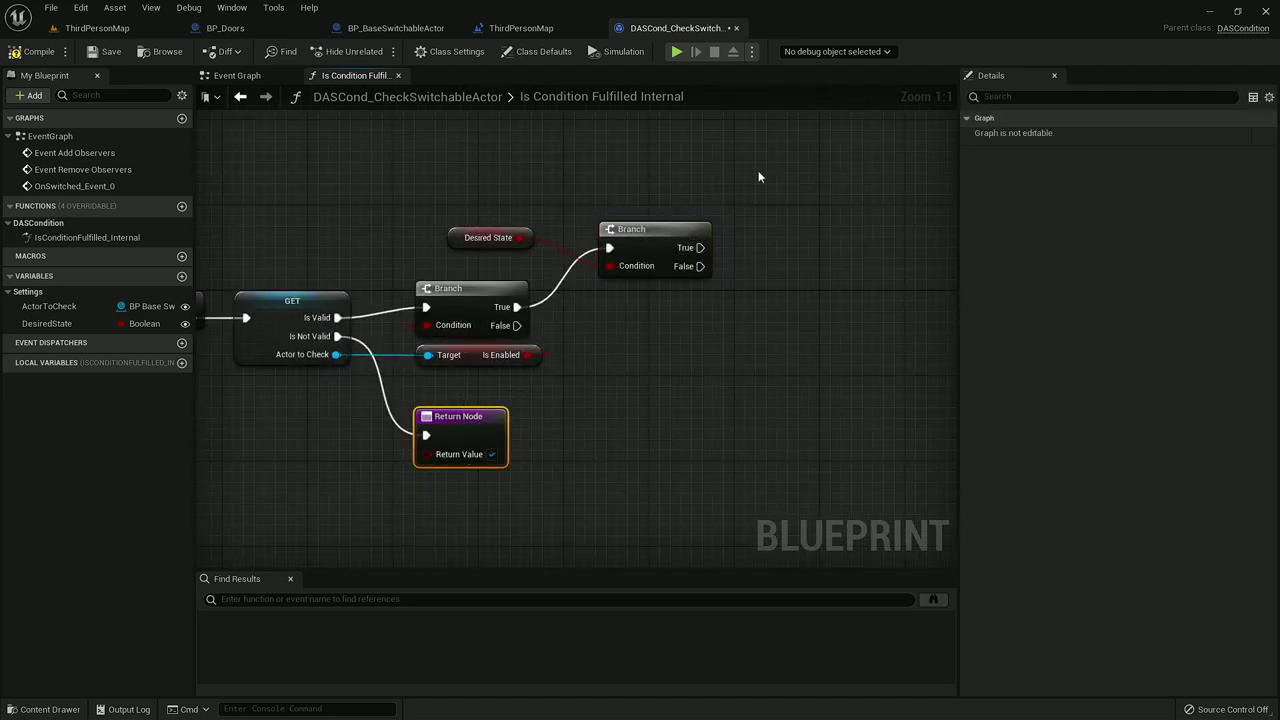
key(ctrl+c)
key(ctrl+v)
drag(700, 247, 767, 201)
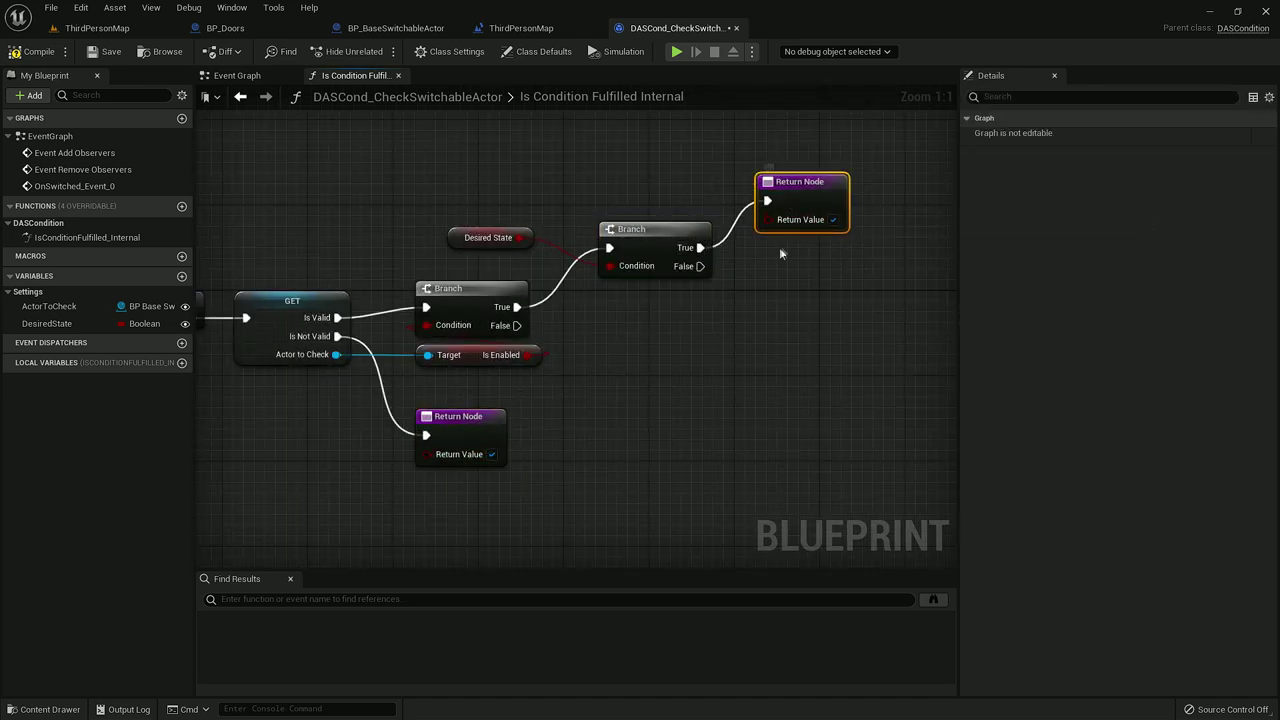
key(ctrl+v)
drag(700, 266, 824, 287)
click(844, 315)
click(688, 308)
right_drag(688, 308, 612, 282)
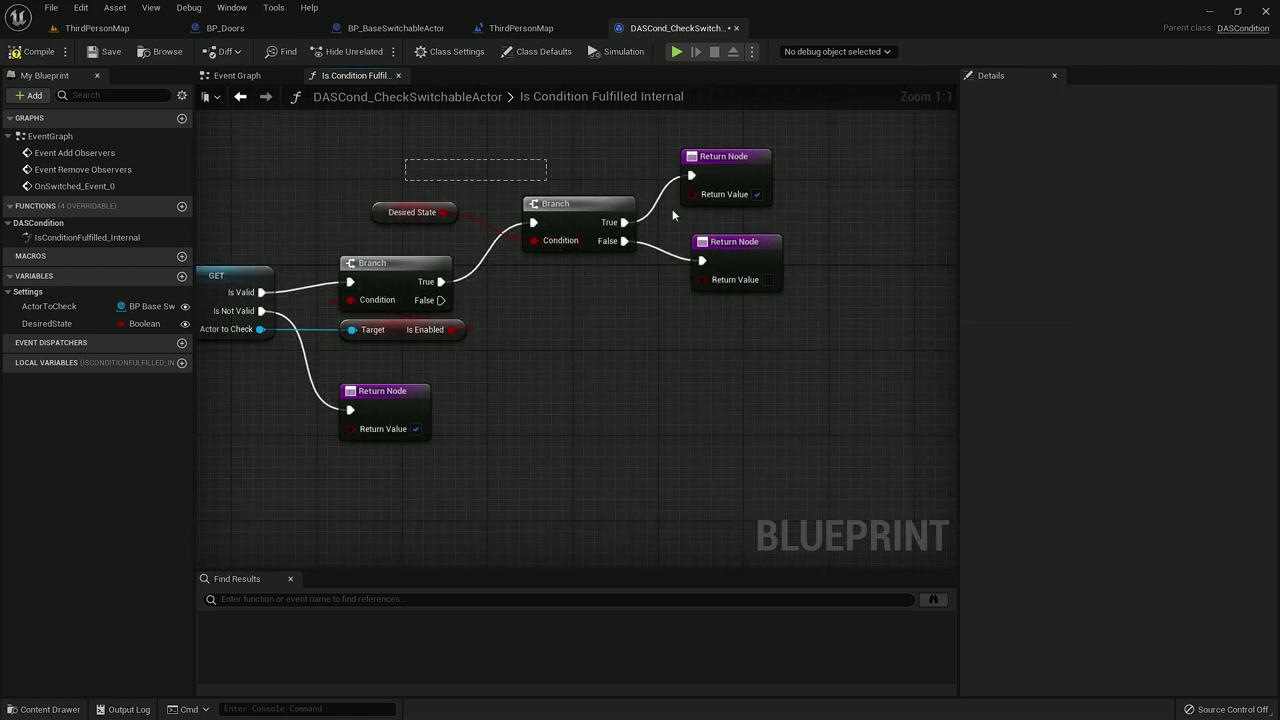
Duplicate the Desired State branch with its return nodes and connect the copy to the False output of the Is Enabled branch.
drag(672, 209, 684, 212)
key(ctrl+c)
key(ctrl+v)
drag(441, 300, 515, 519)
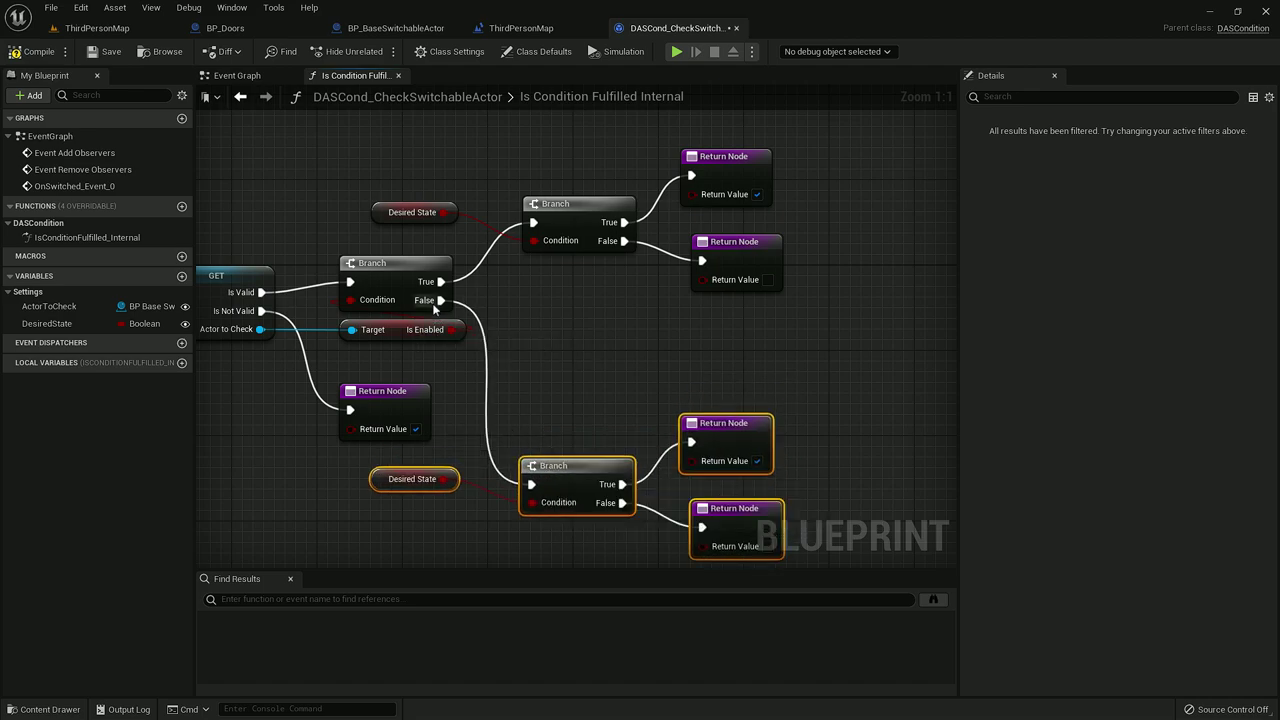
right_drag(521, 450, 534, 355)
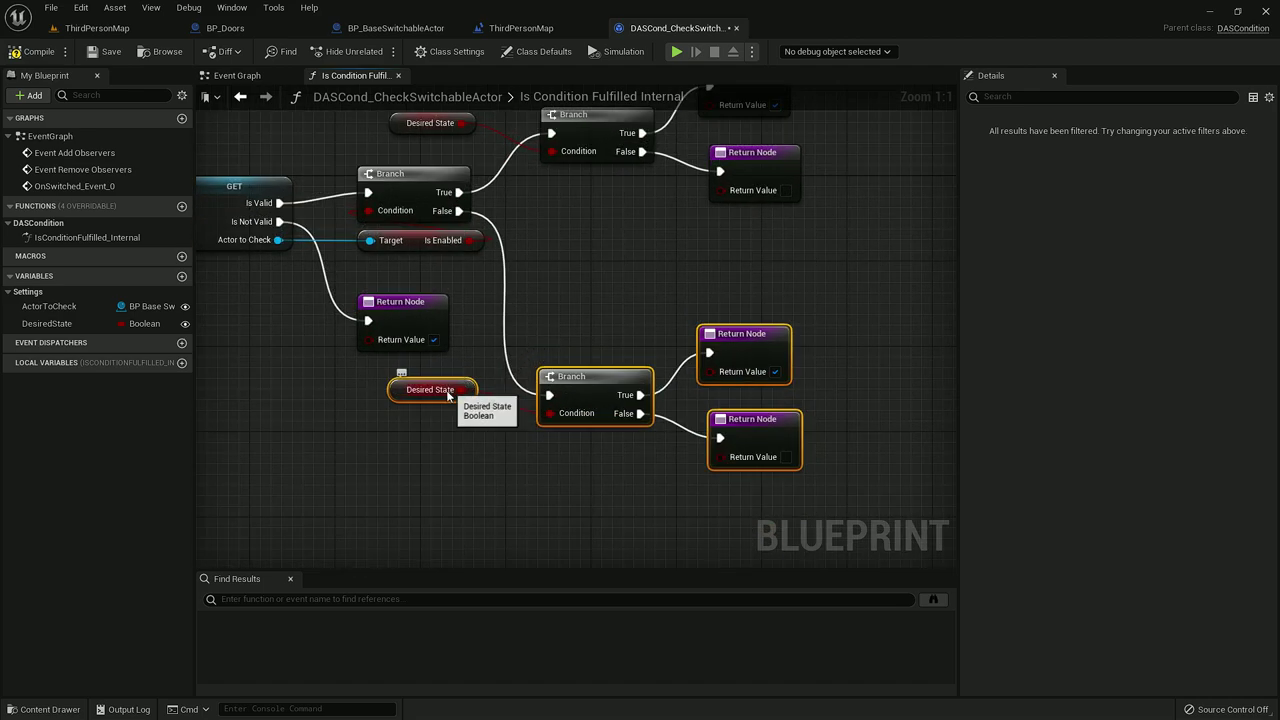
Invert the copied return values to false for True and true for False, and compile and save the blueprint.
click(786, 457)
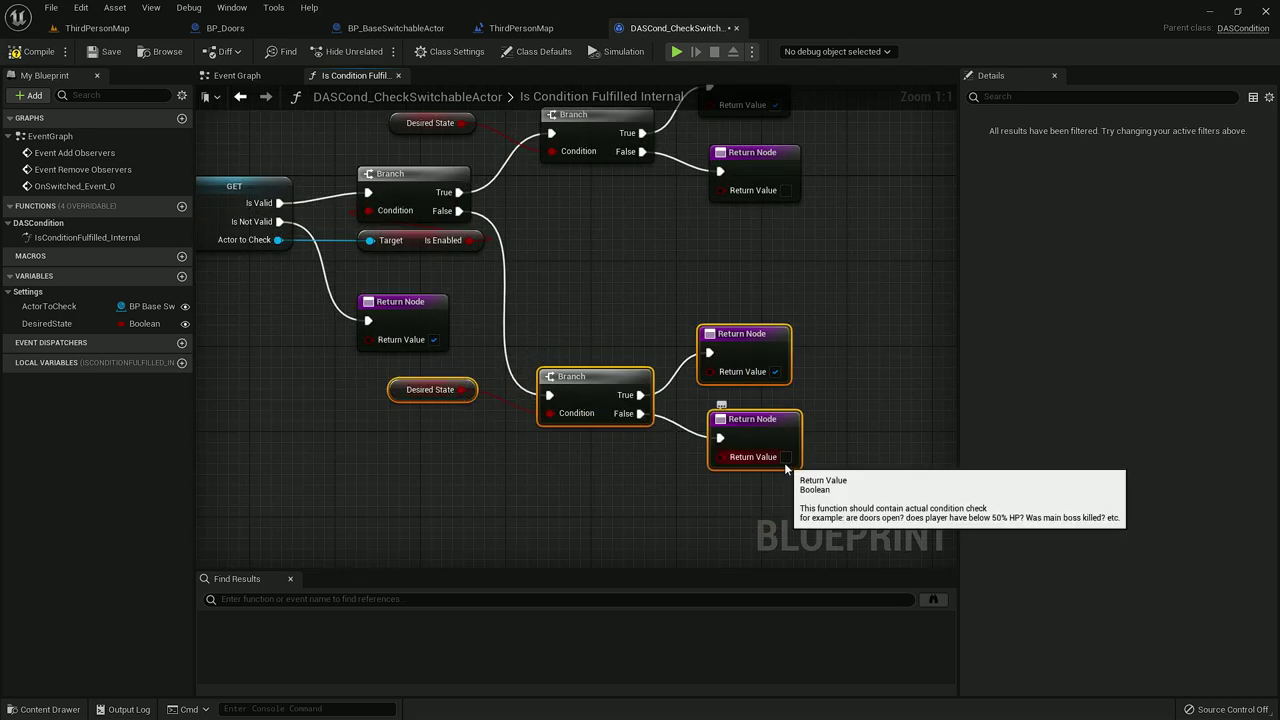
click(775, 372)
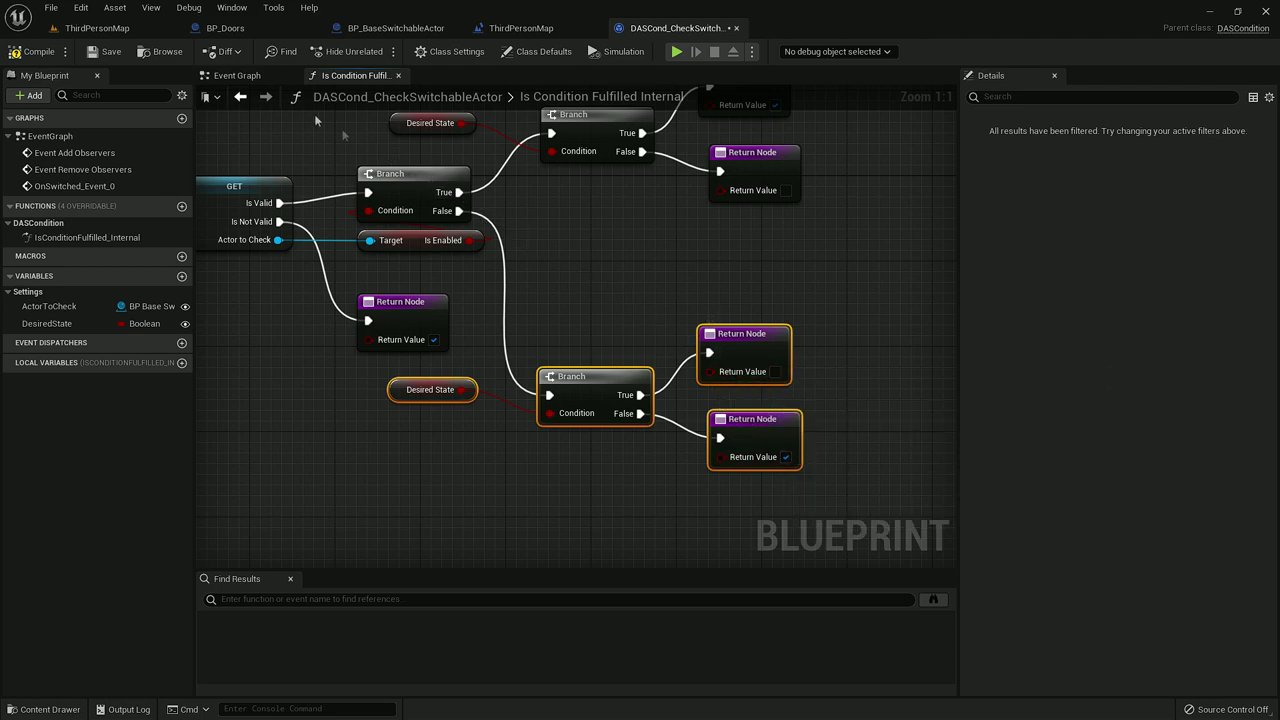
click(22, 53)
click(107, 52)
Return to the Event Graph and review the other overridable functions of DASCondition.
click(237, 75)
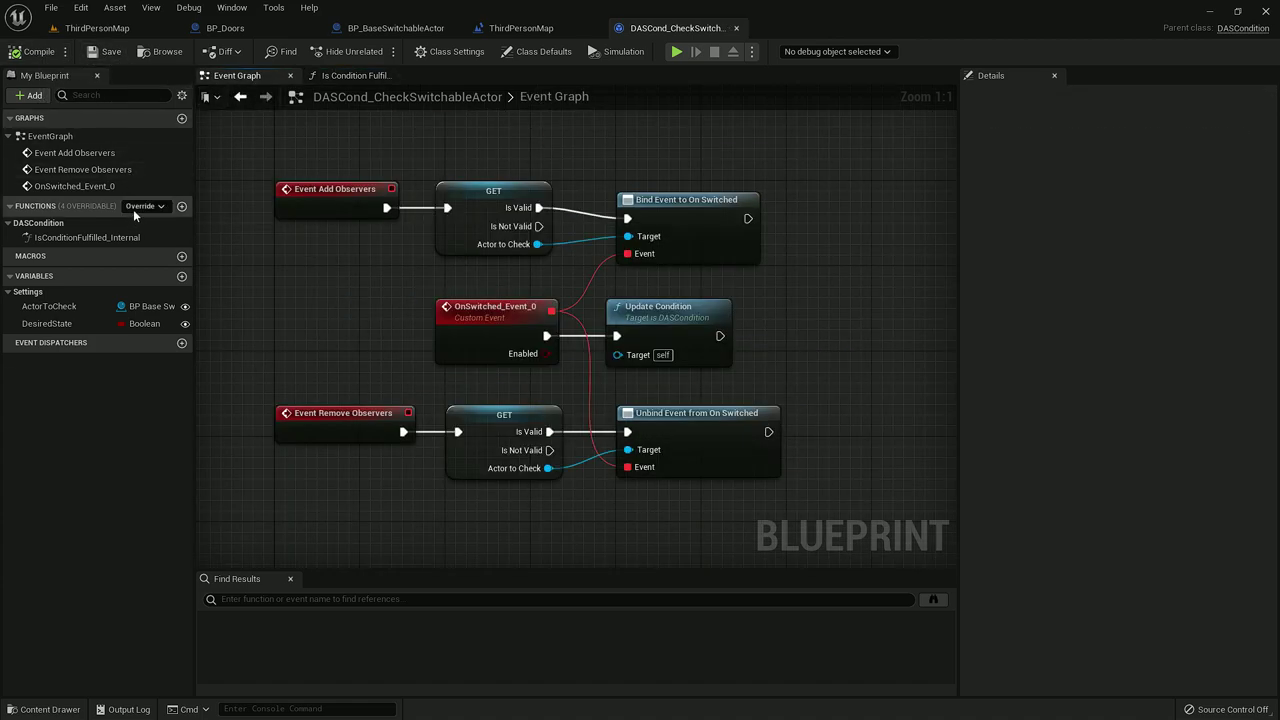
click(140, 206)
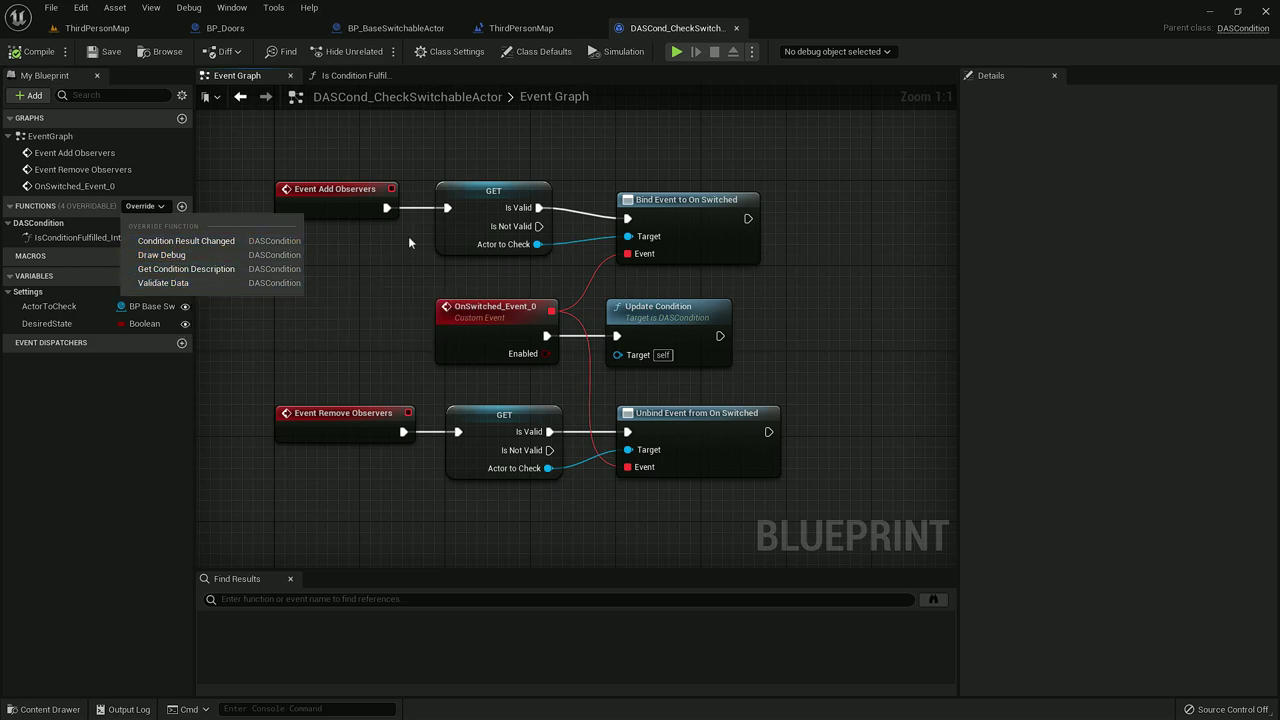
click(374, 257)
Open the DASCond_ActionPoints asset, examine its function graphs and Event Graph as a reference, and close it again.
key(ctrl+p)
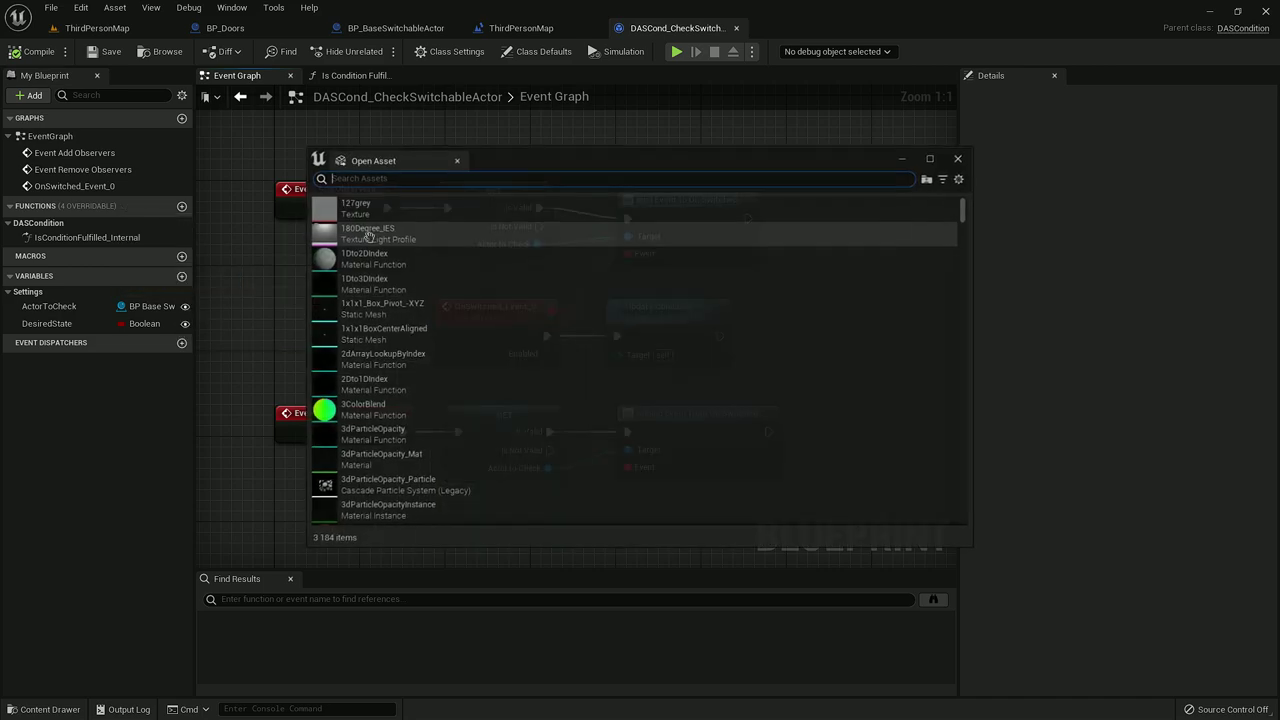
text(dascond)
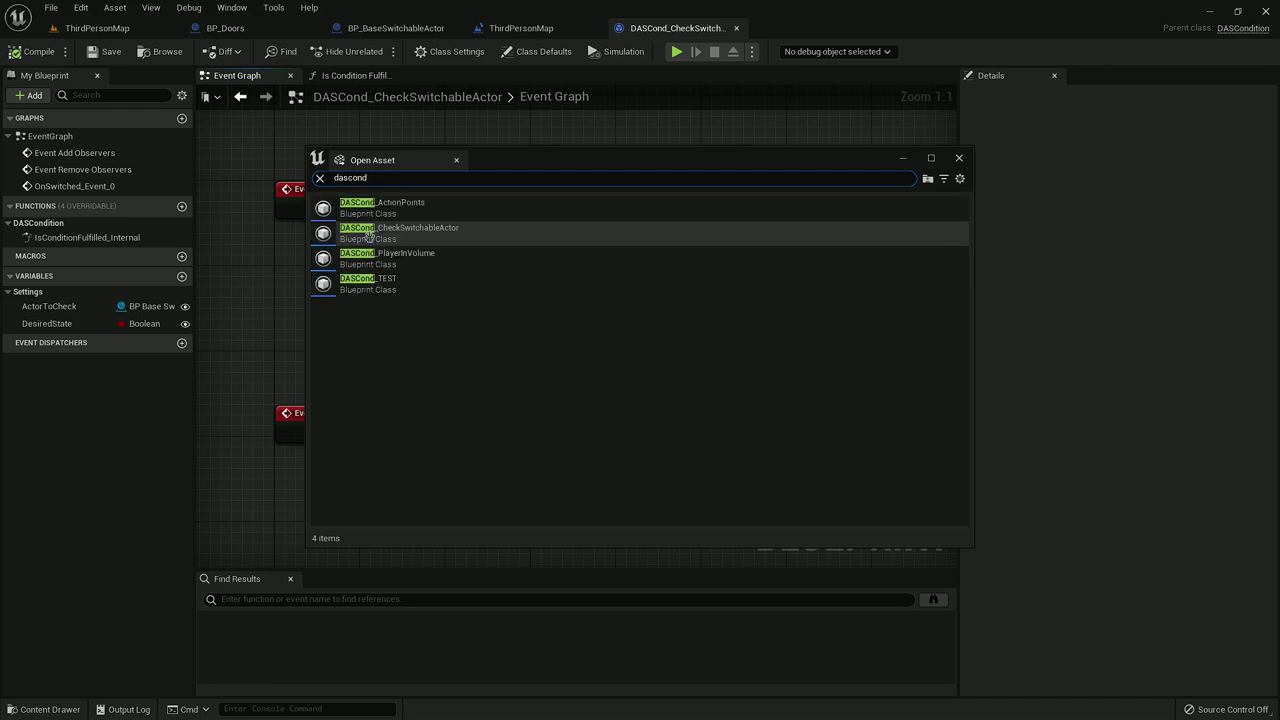
click(408, 208)
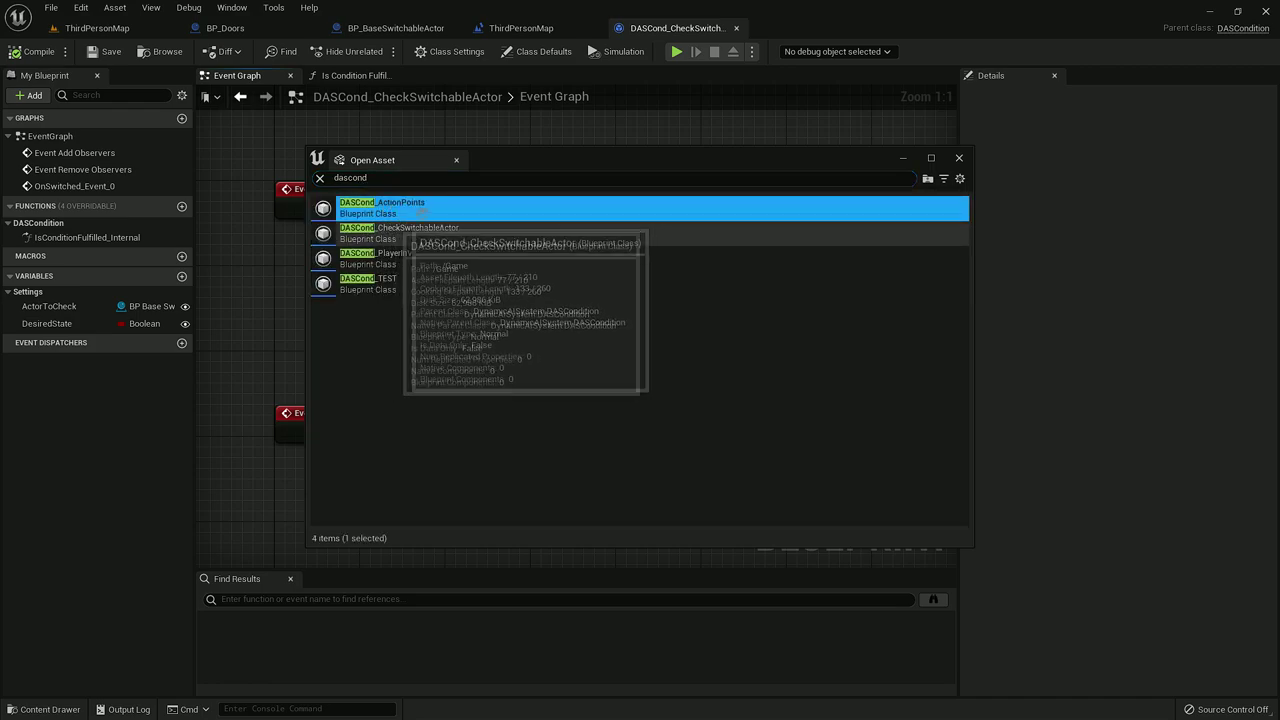
double_click(420, 208)
scroll(503, 234, down, 7)
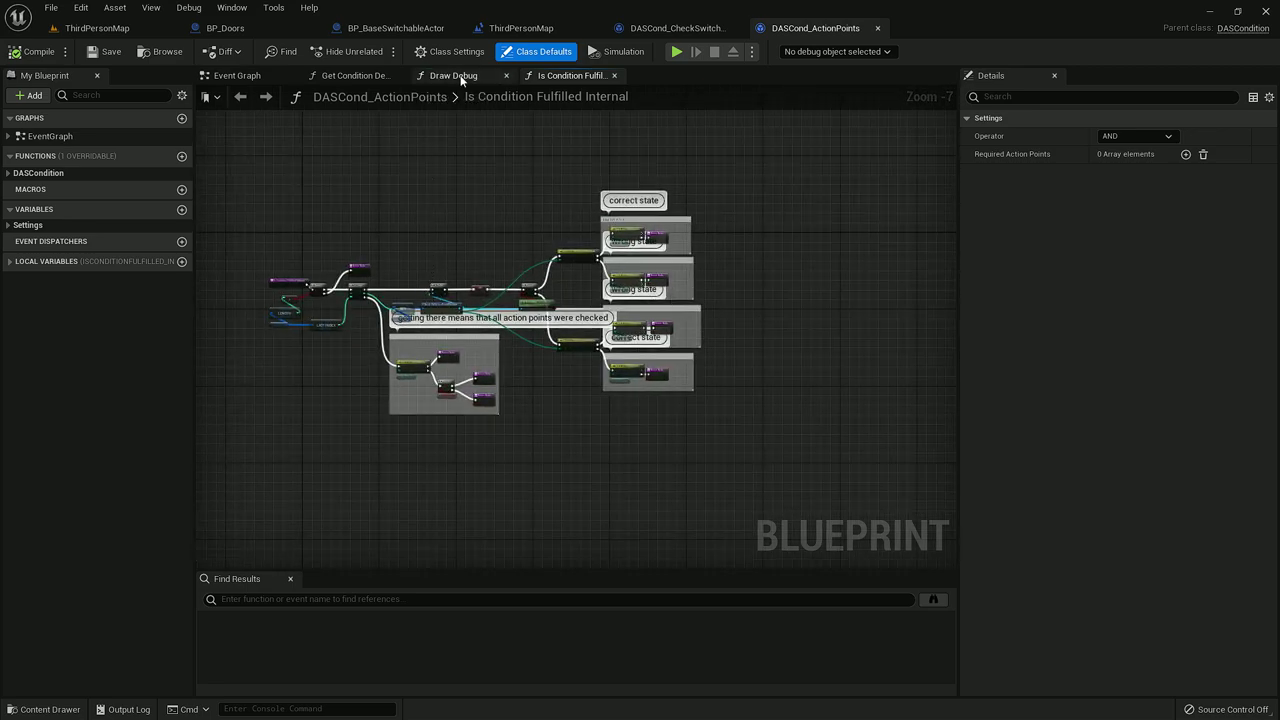
click(455, 76)
click(357, 76)
click(240, 76)
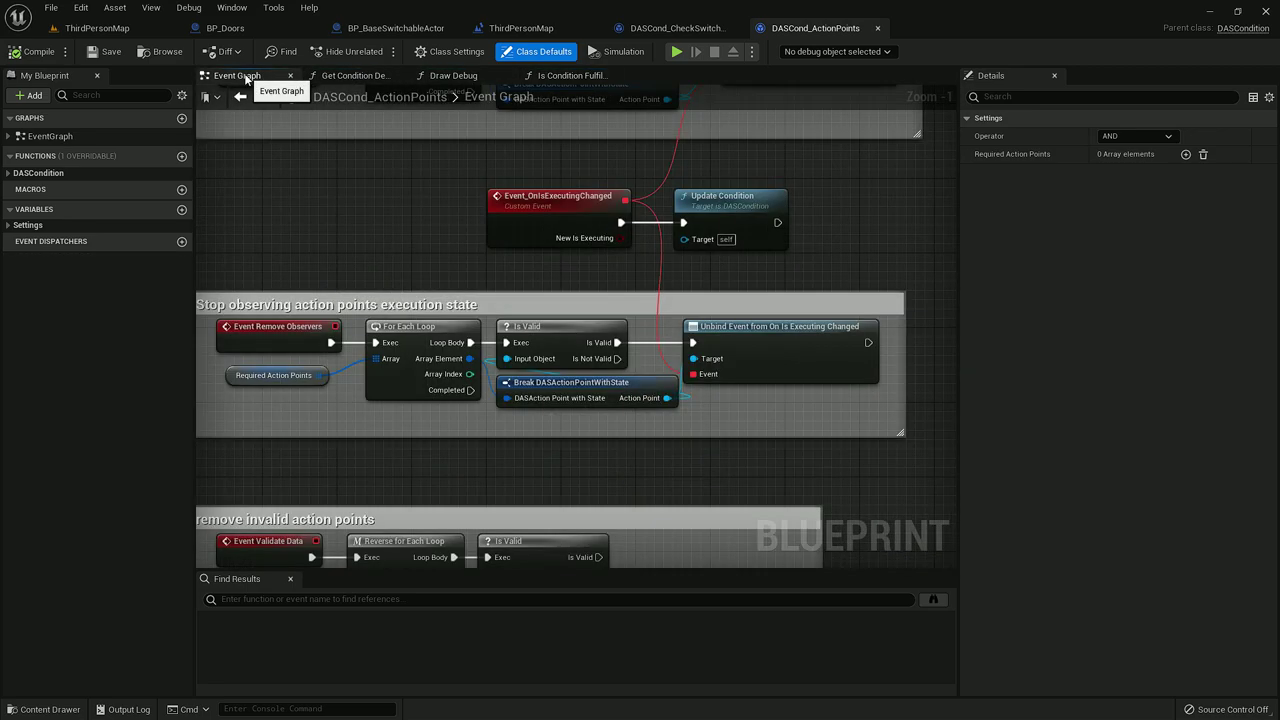
scroll(465, 305, down, 5)
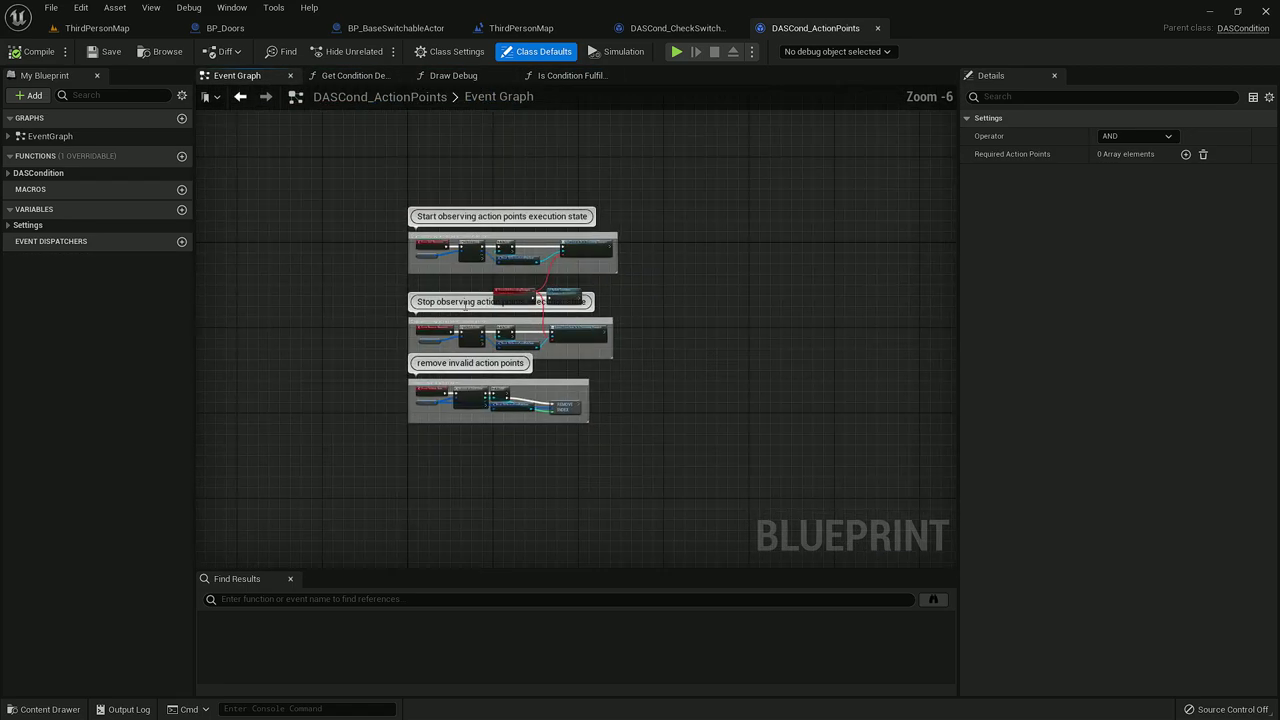
middle_click(789, 29)
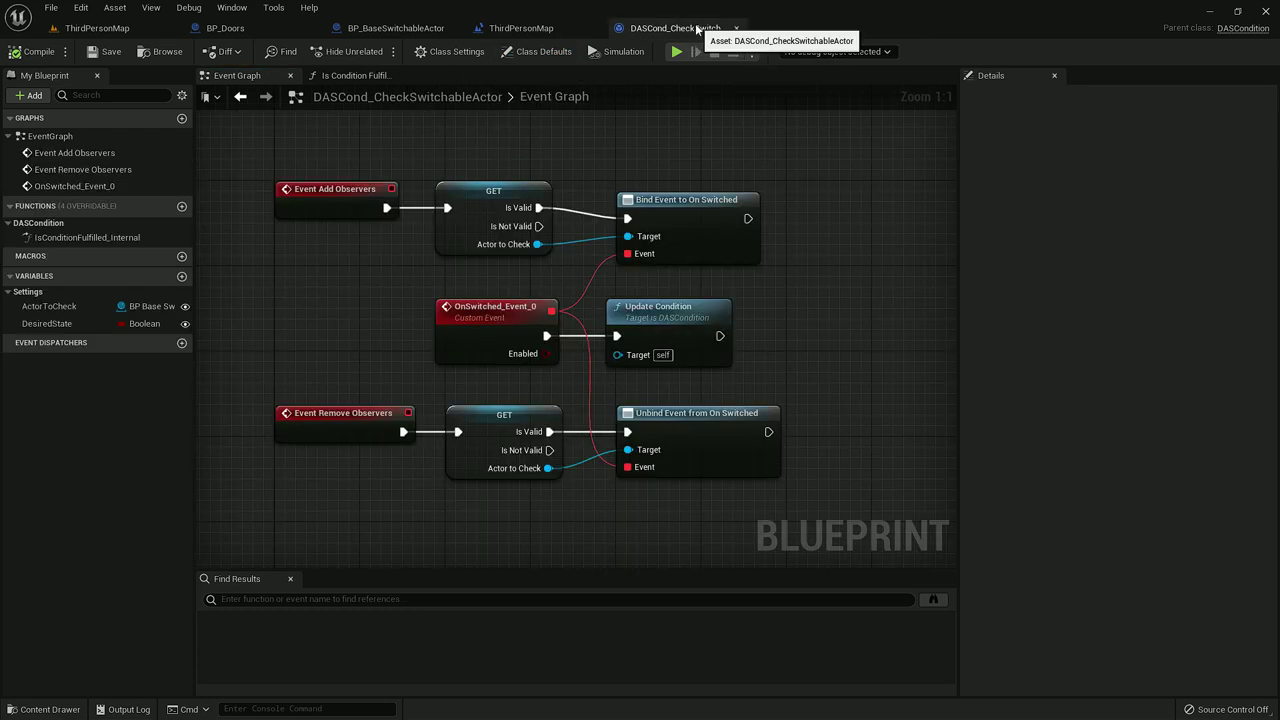
scroll(694, 168, down, 2)
In ThirdPersonMap, add a DASCond_CheckSwitchableActor condition to the Condition Query of BP_DASPathPoint10.
click(100, 28)
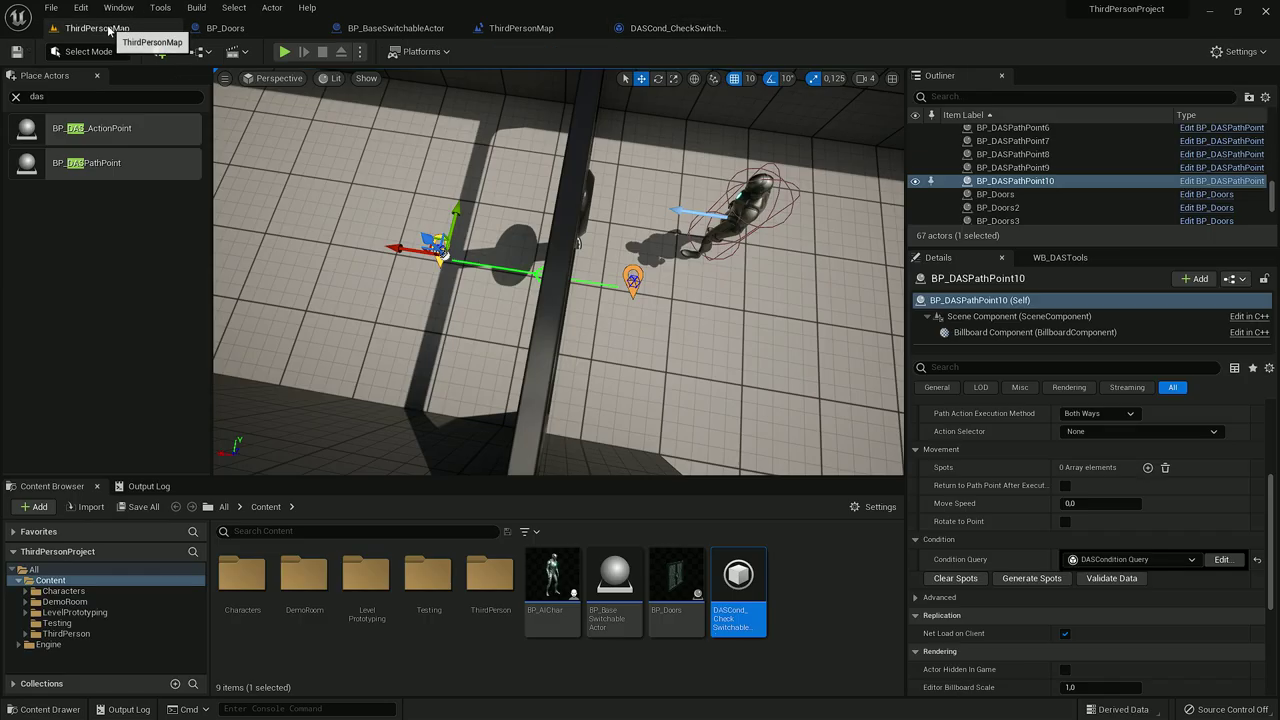
right_drag(470, 262, 580, 225)
right_drag(440, 212, 602, 241)
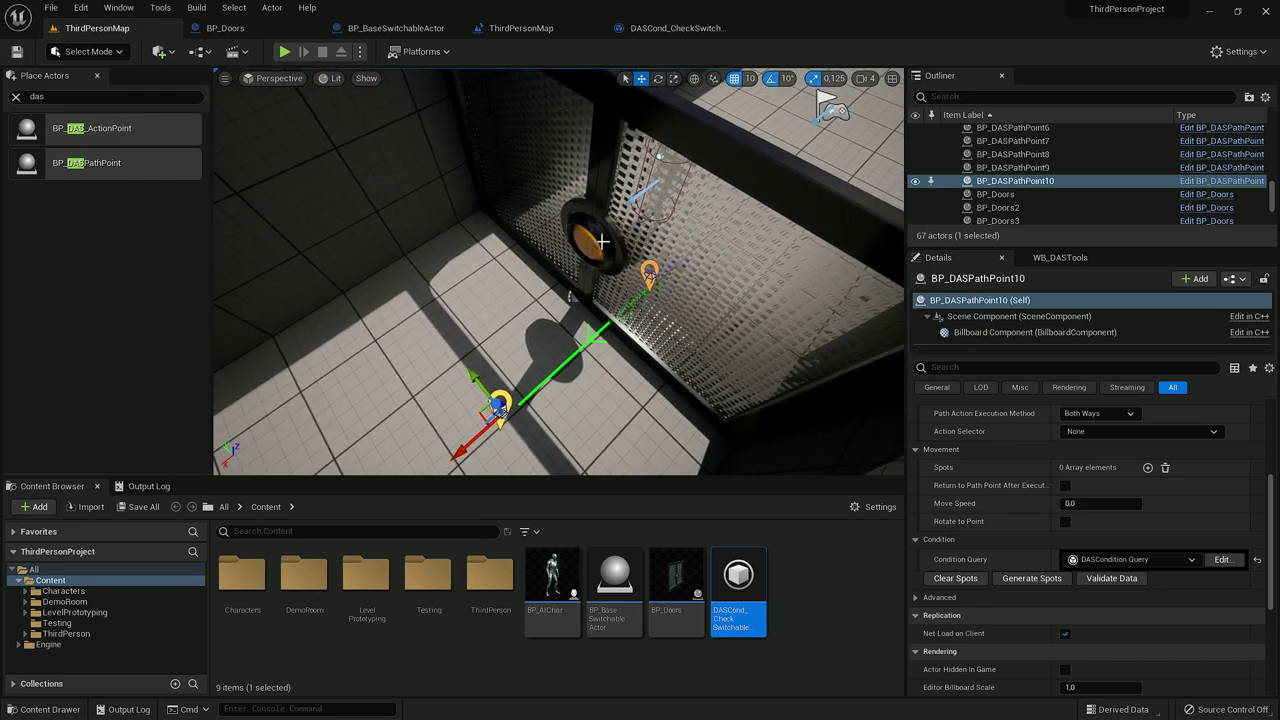
click(1222, 560)
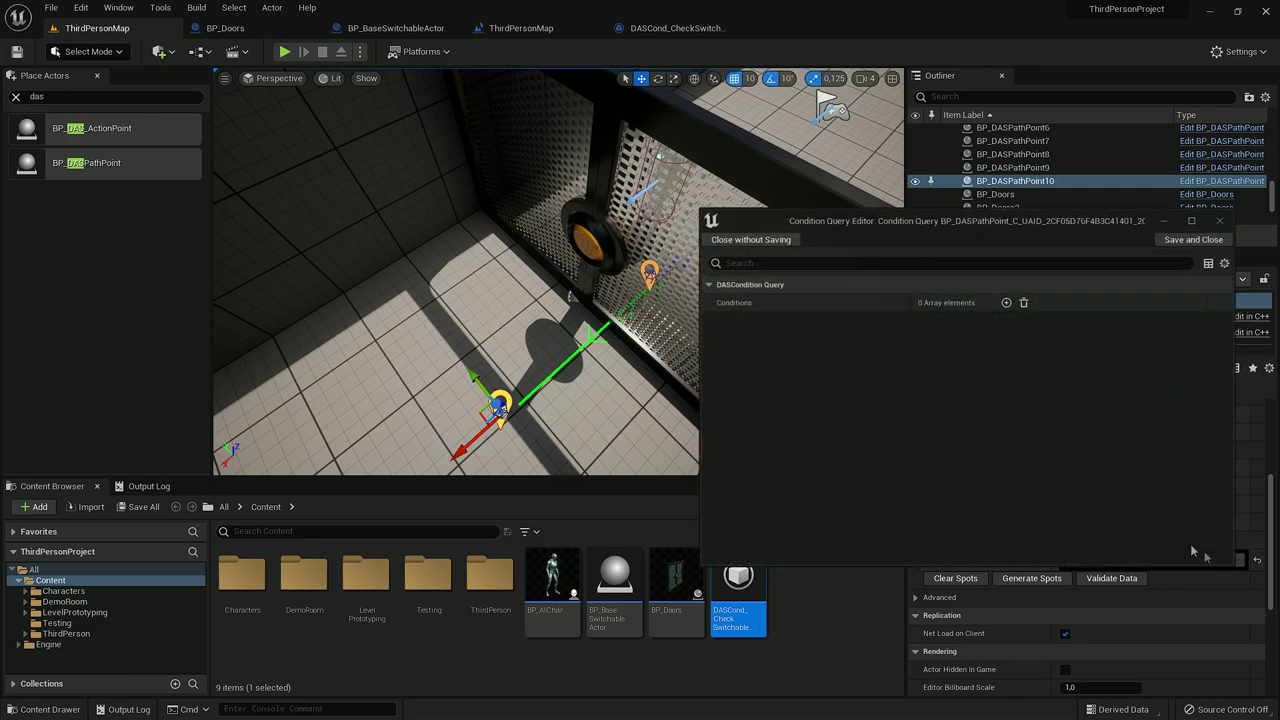
click(1006, 302)
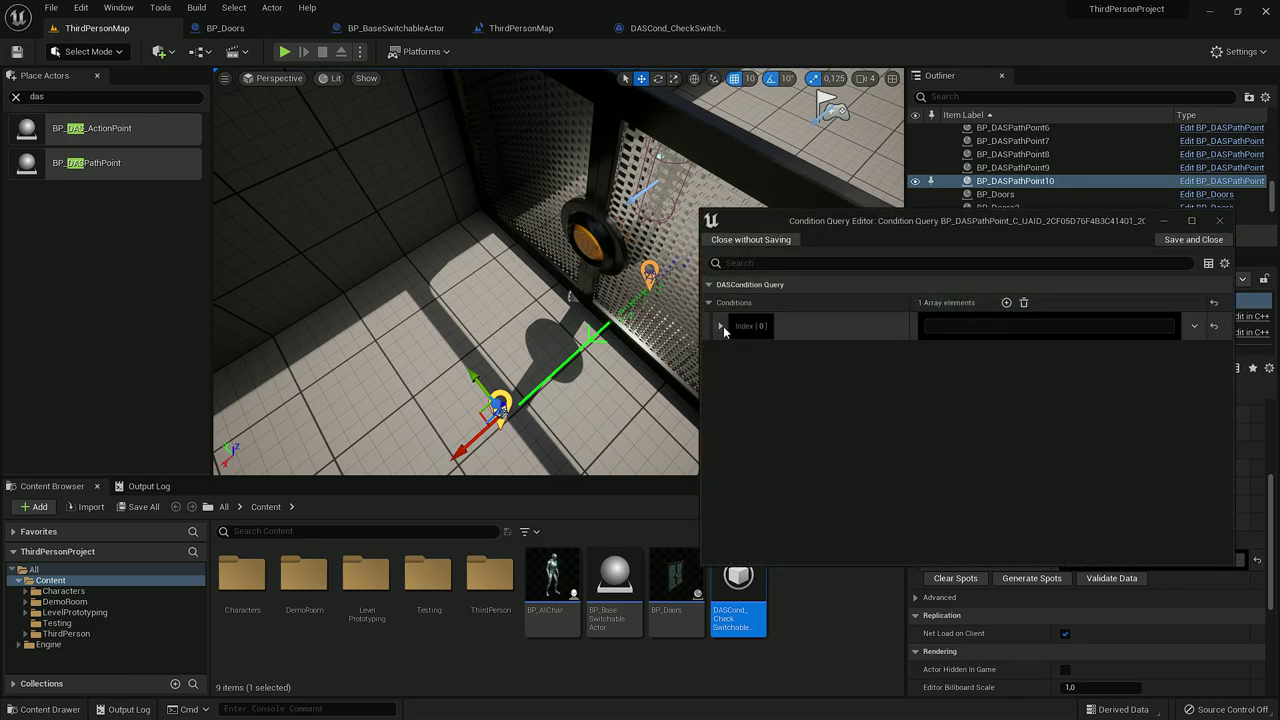
click(721, 326)
click(840, 352)
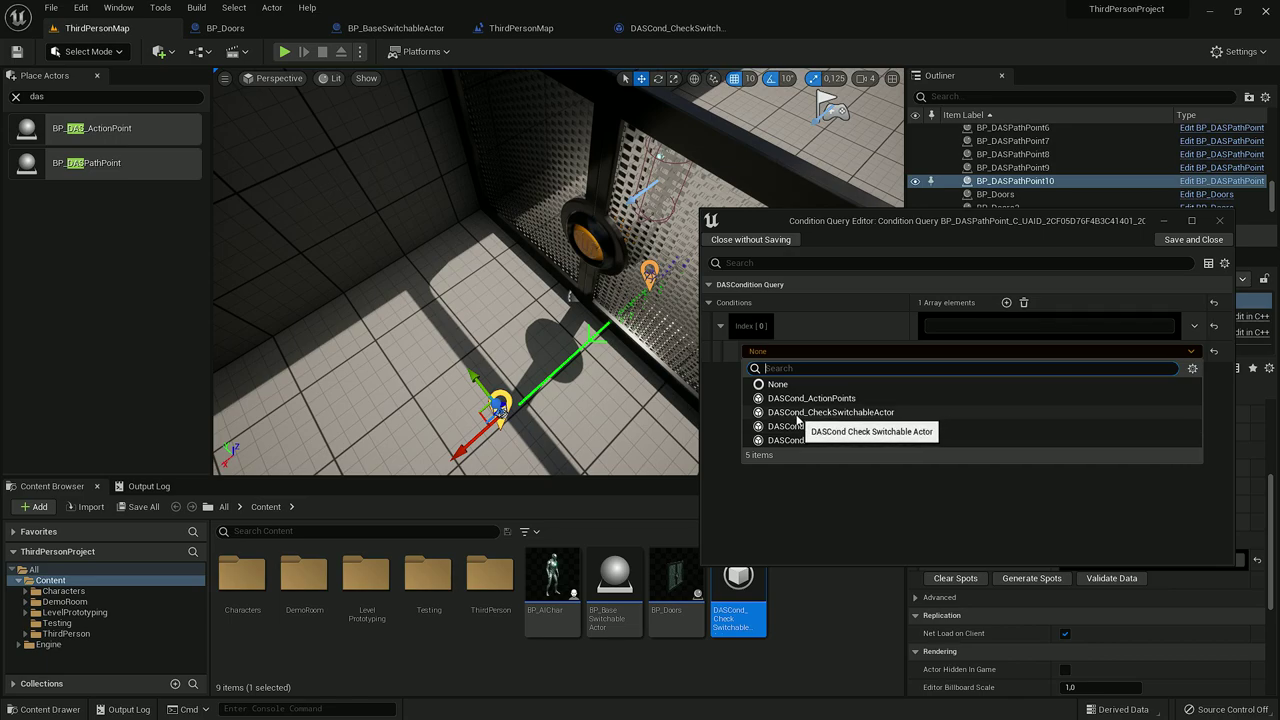
click(846, 412)
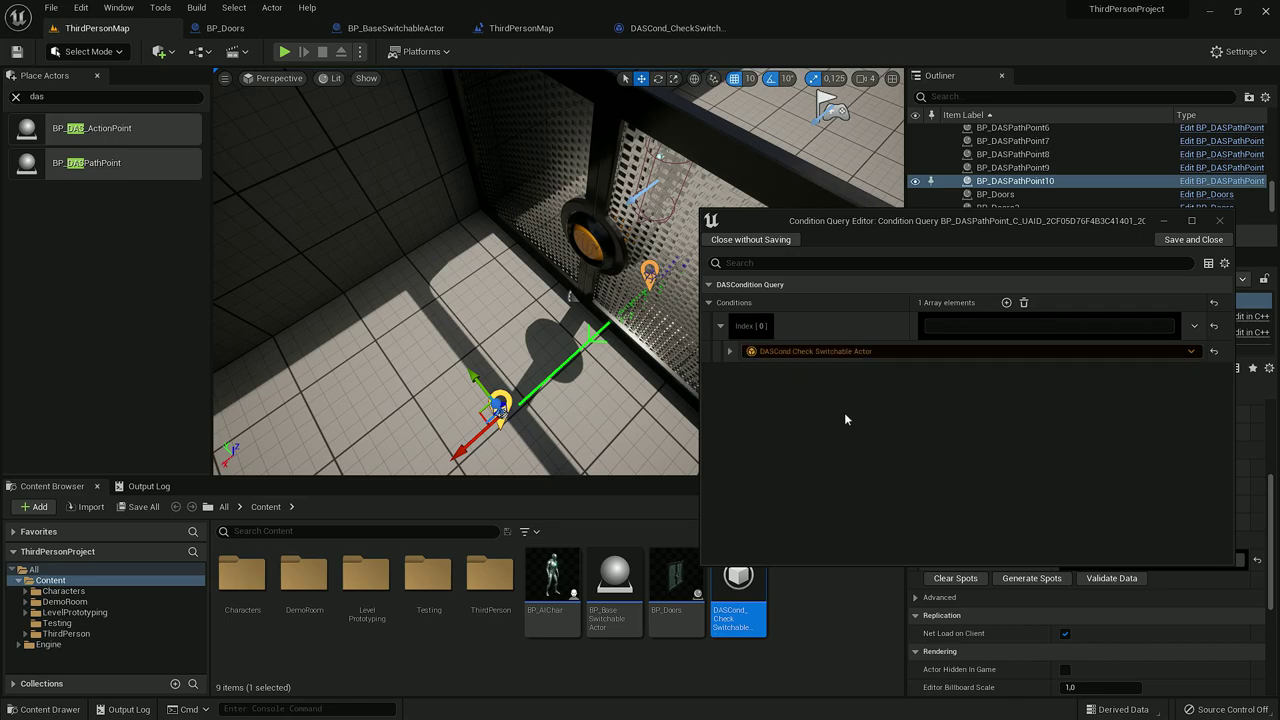
Pick the BP_Doors3 doors in the level as the Actor to Check and enable Desired State.
click(732, 351)
click(740, 371)
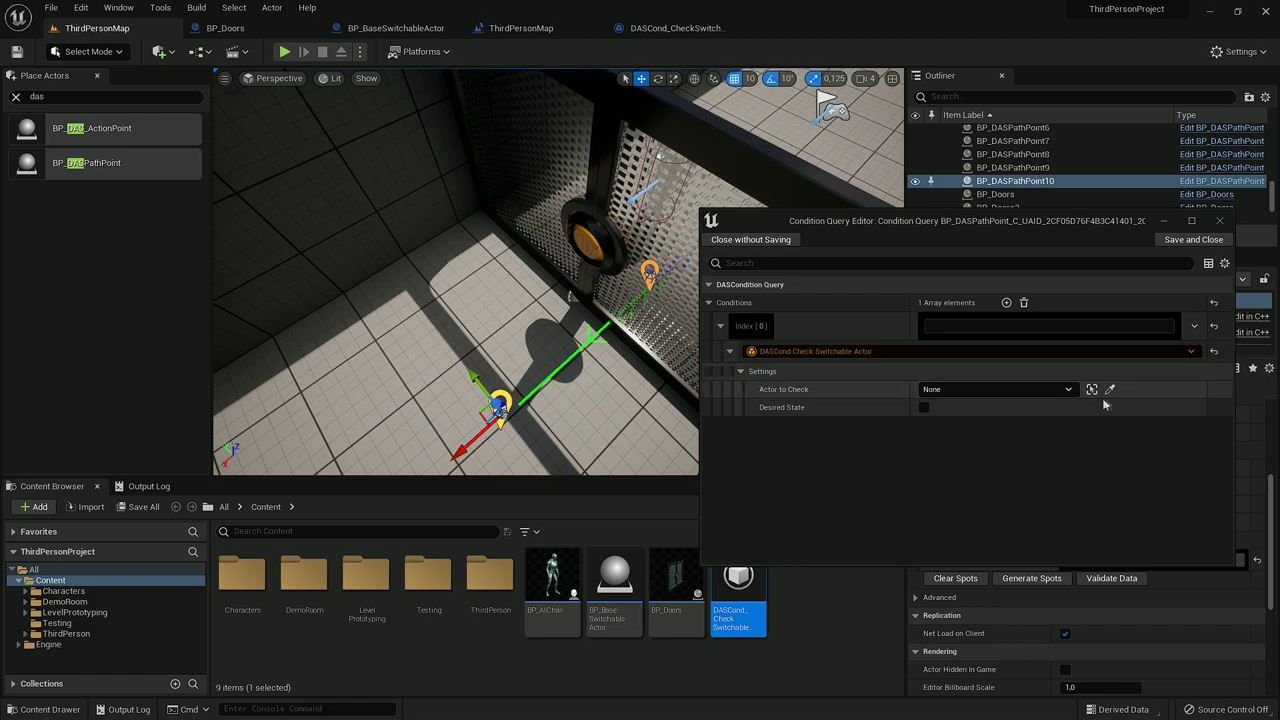
click(1109, 390)
click(600, 244)
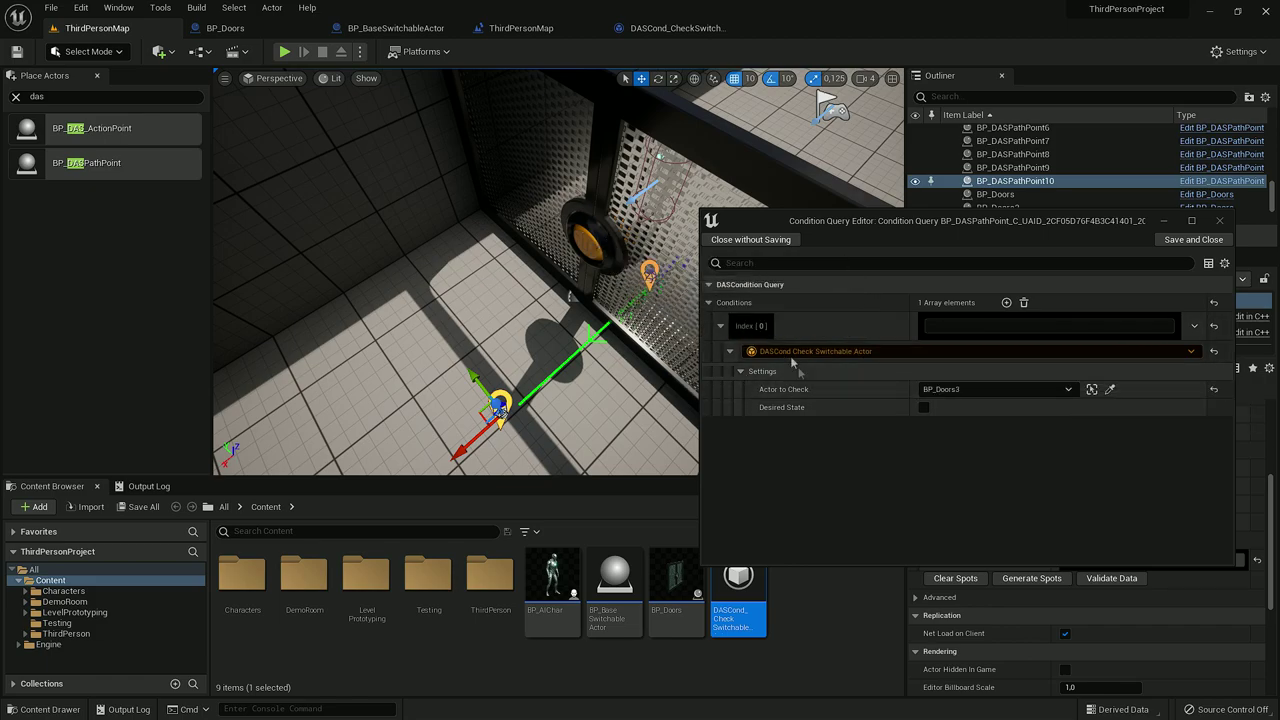
click(923, 408)
Describe the condition as "Doors must be open" and save and close the condition query.
click(956, 327)
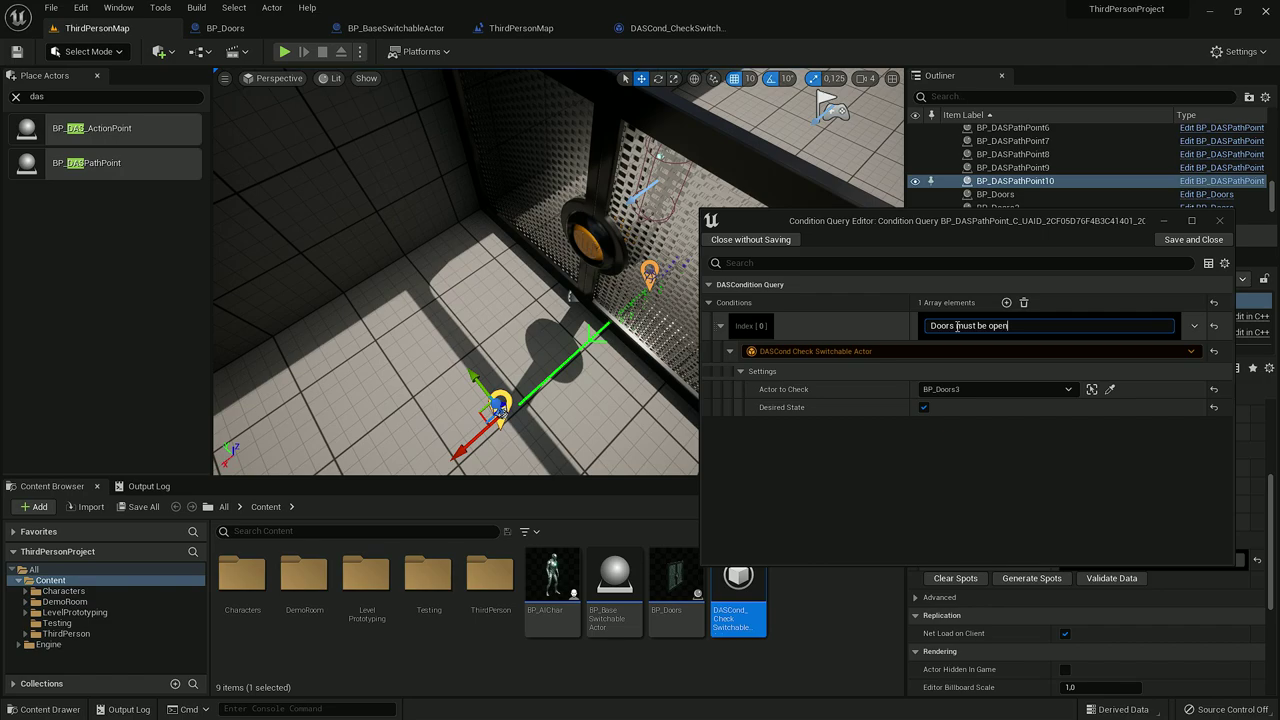
click(1193, 240)
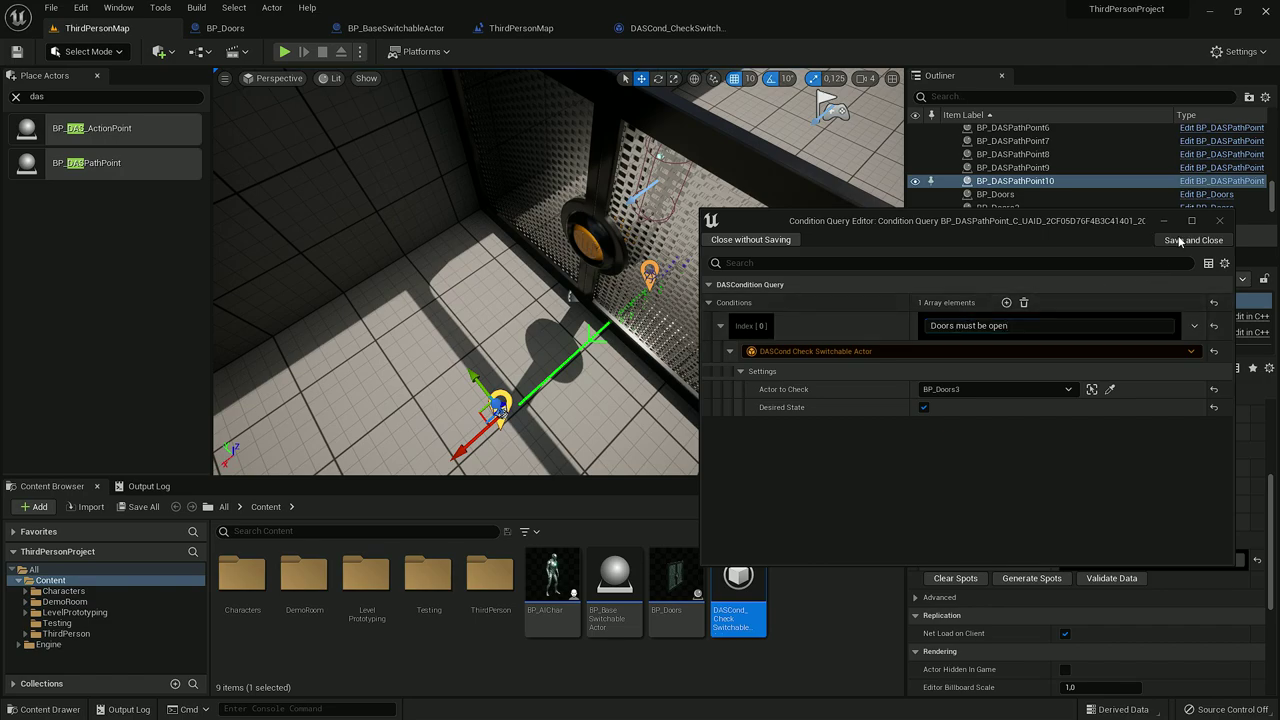
right_drag(683, 230, 669, 226)
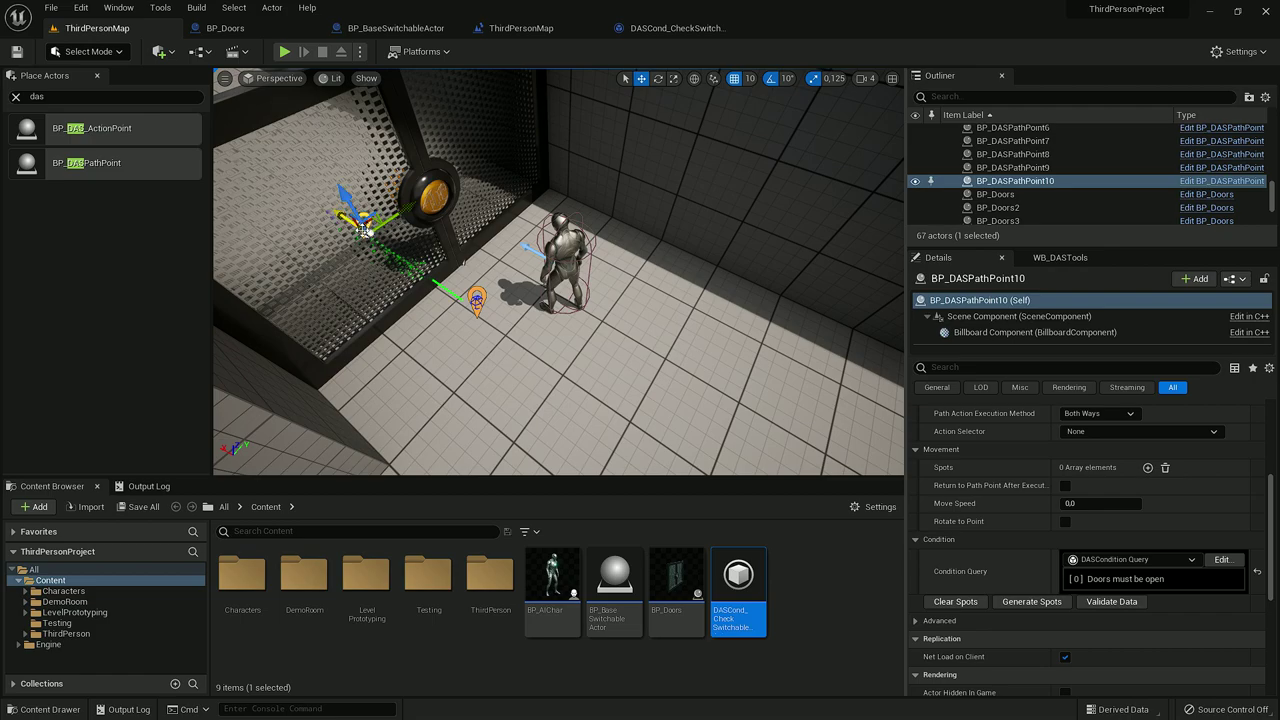
Play the level from the floor in front of the BP_Doors3 doors, open them to test the AI character's path, and stop playing.
right_drag(435, 211, 420, 207)
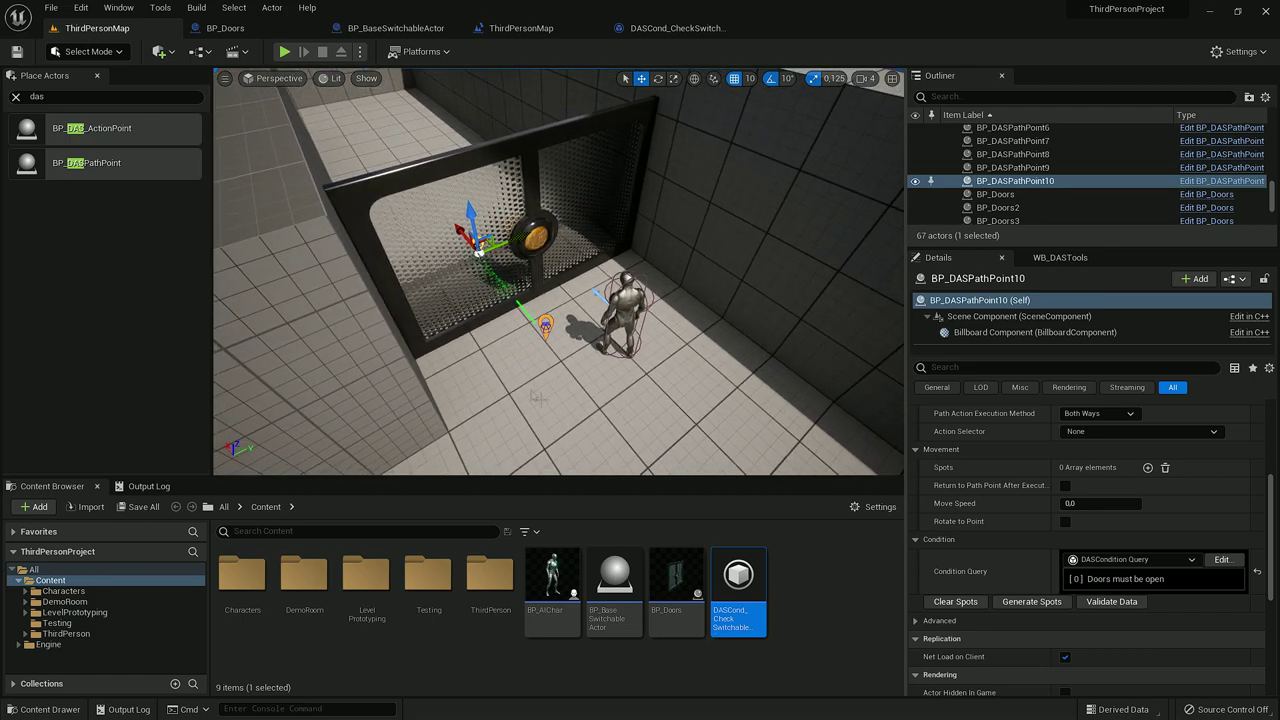
right_click(551, 410)
click(582, 392)
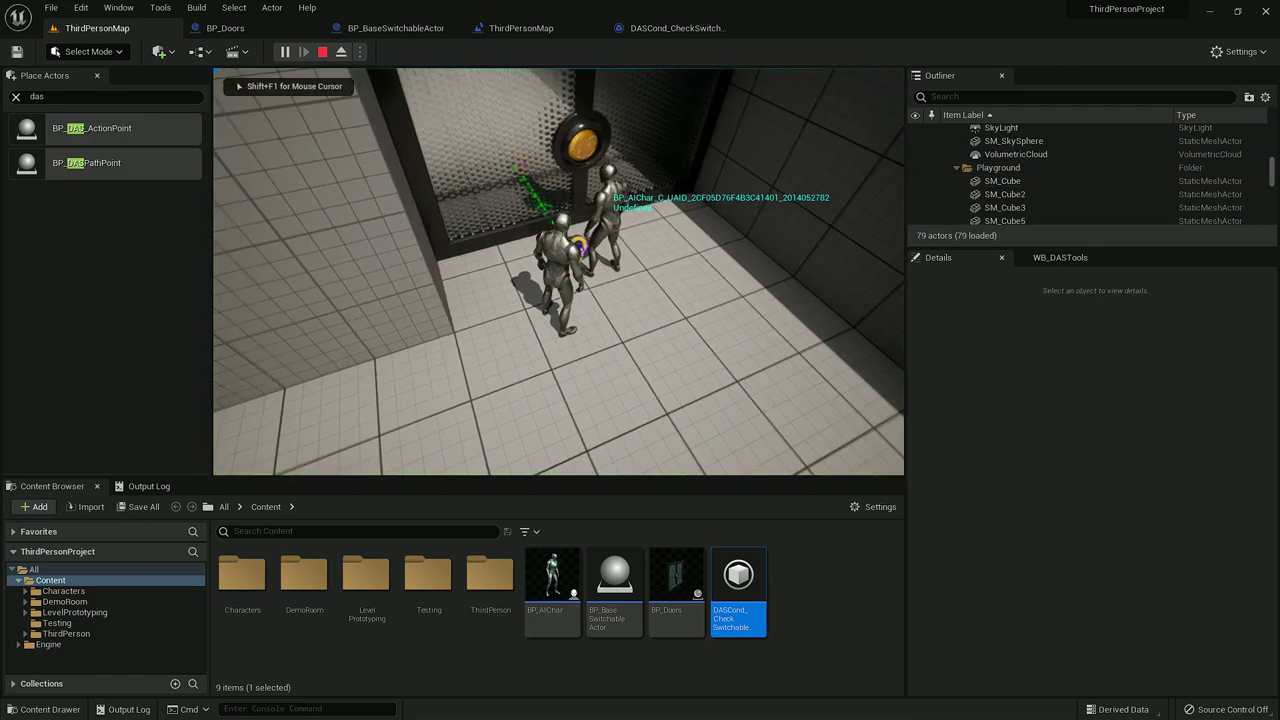
key(s)
key(w)
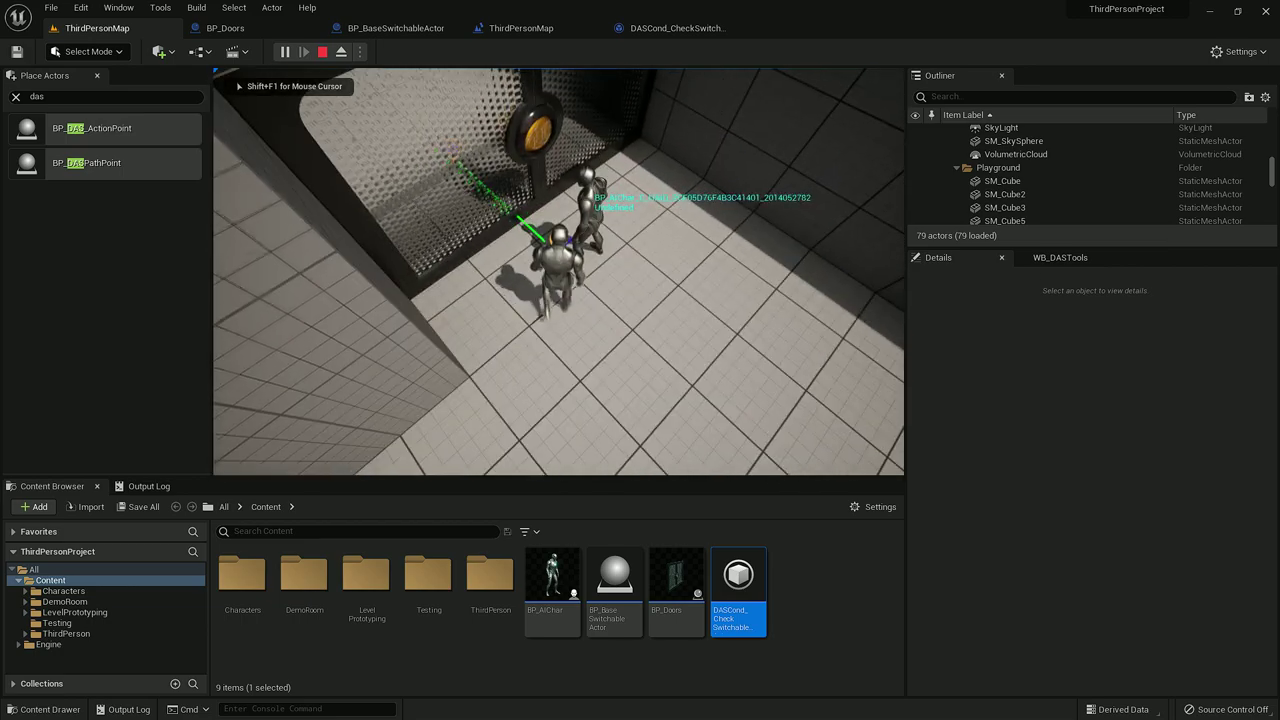
key(s)
key(w)
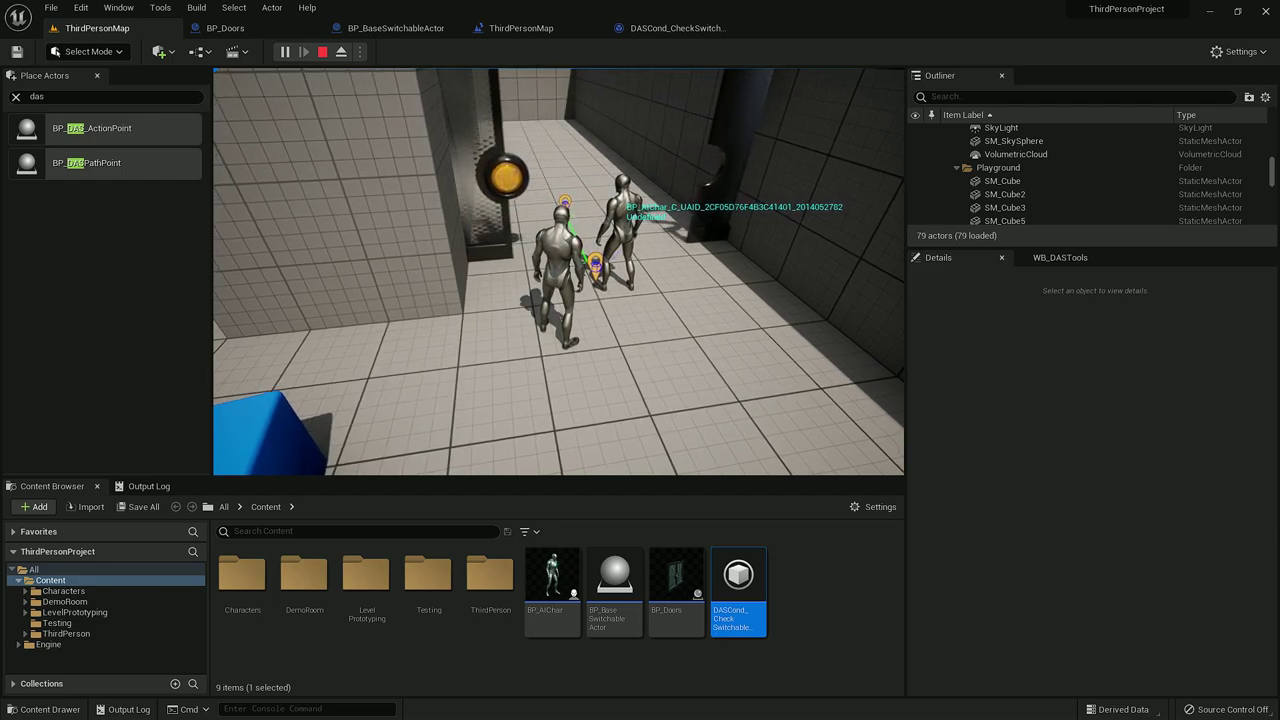
key(w)
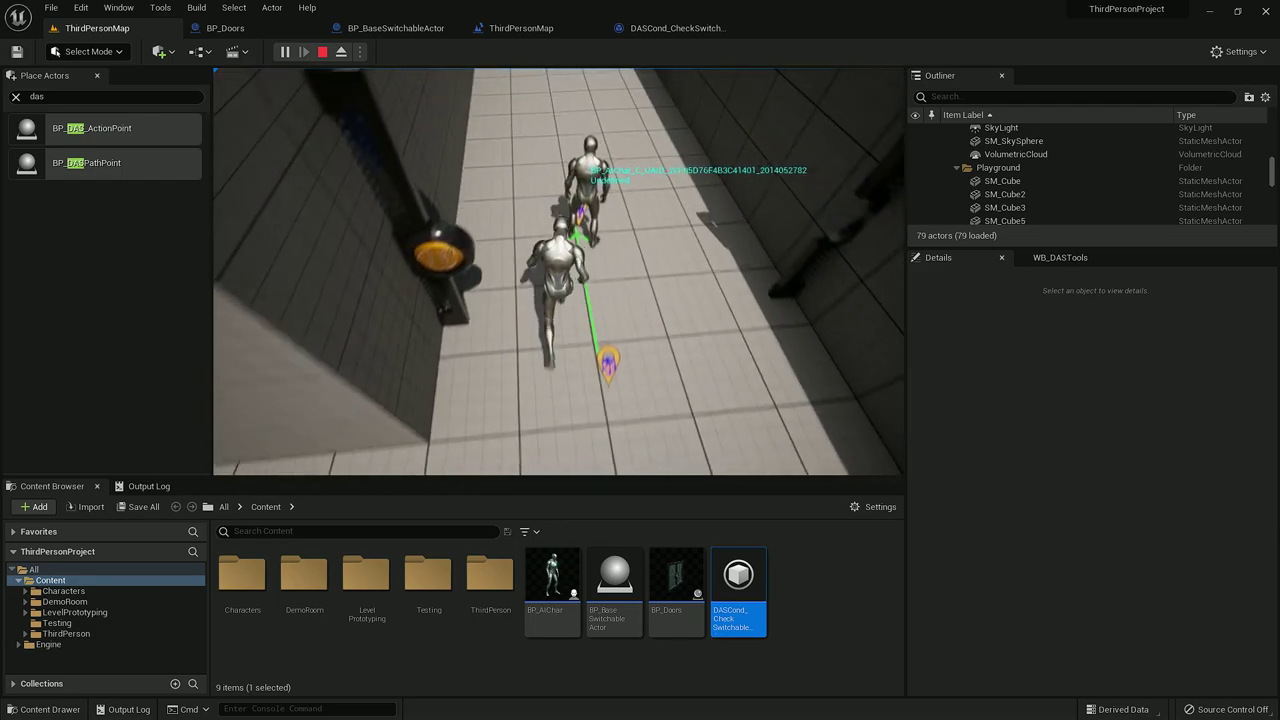
key(s)
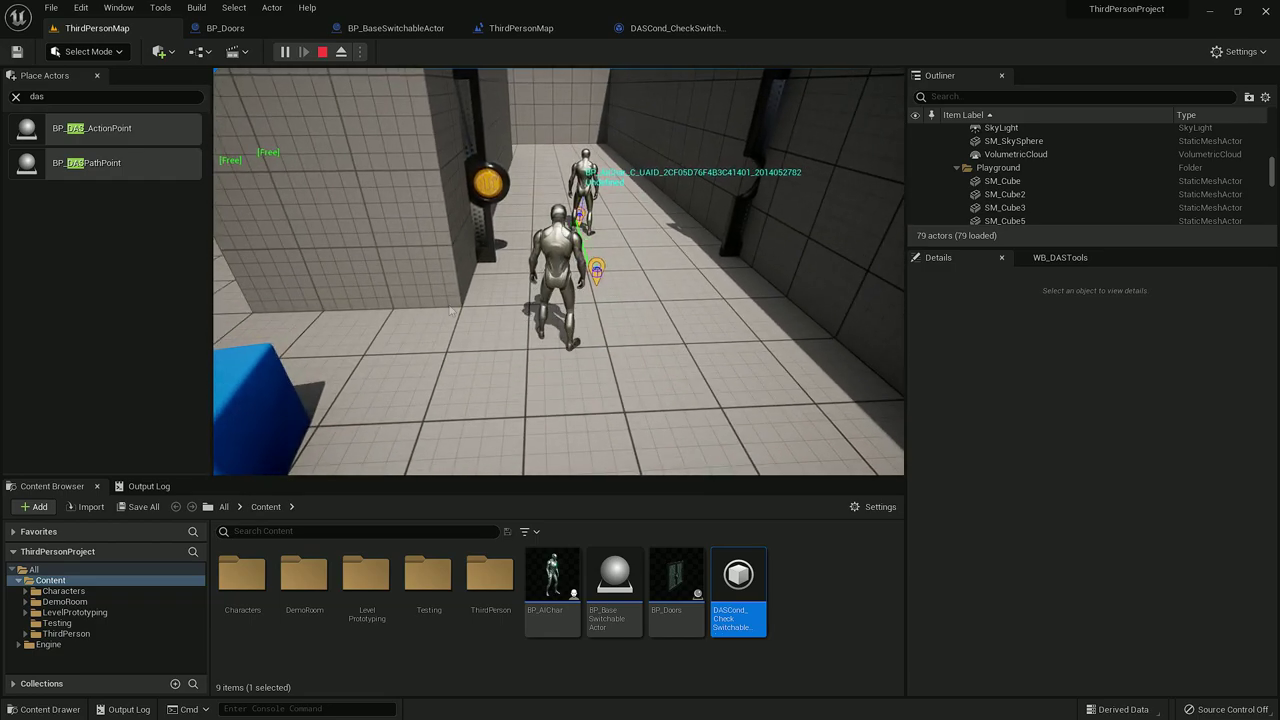
key(Escape)
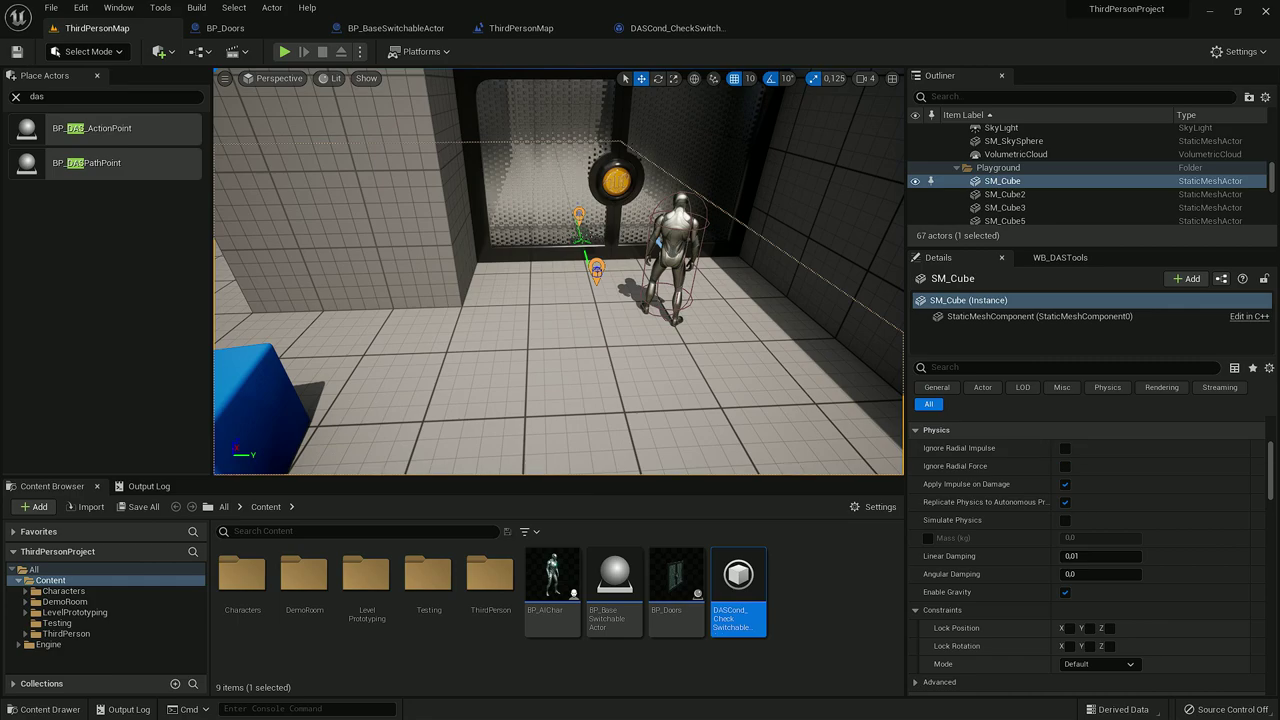
Place a BP_DAS_ActionPoint on the floor in front of the doors, beside the path point.
right_drag(669, 321, 545, 300)
key(w)
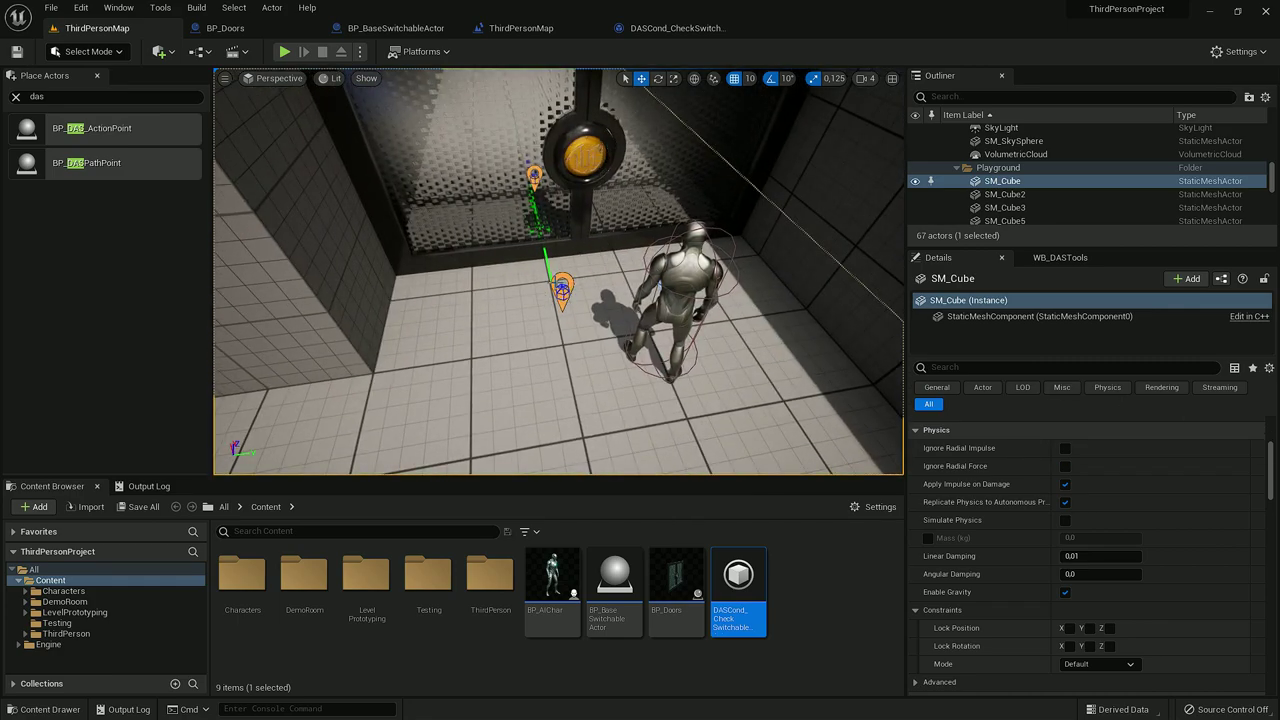
drag(87, 130, 510, 282)
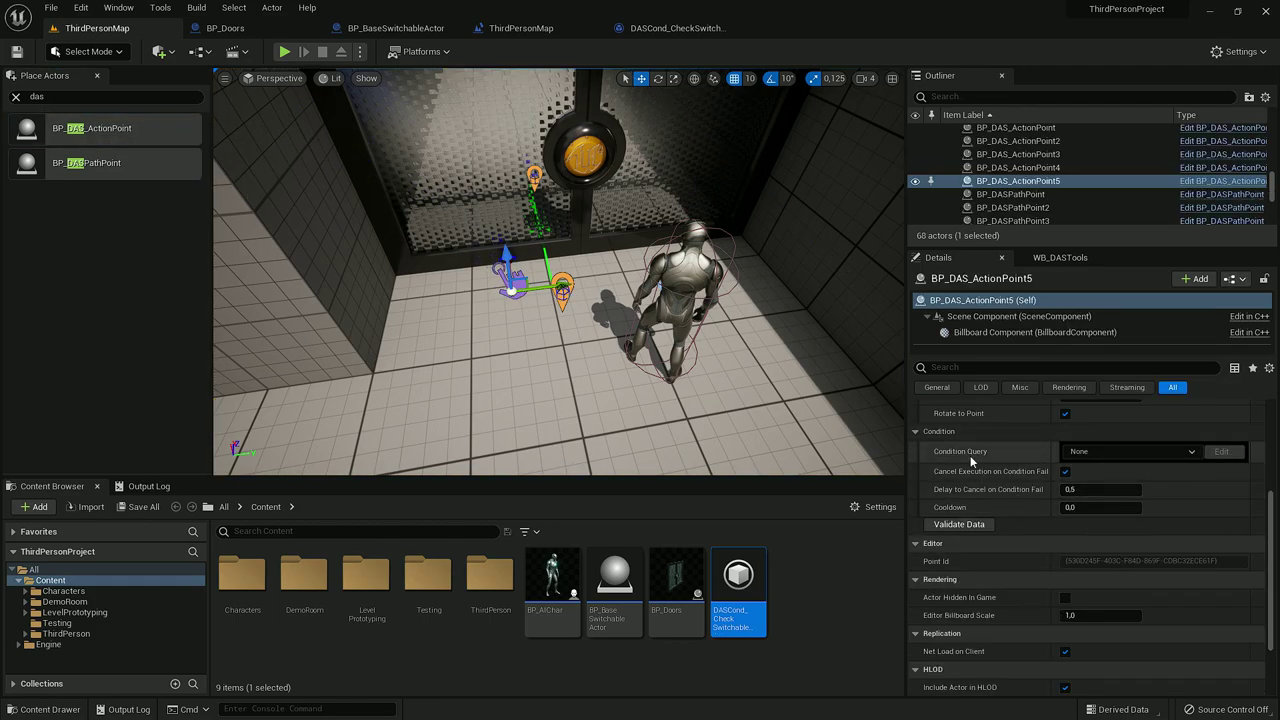
Add a DASAction_CallFunction action to the new action point, with Function Name "Enable" and the BP_Doors3 doors as Actor Context.
scroll(970, 455, up, 5)
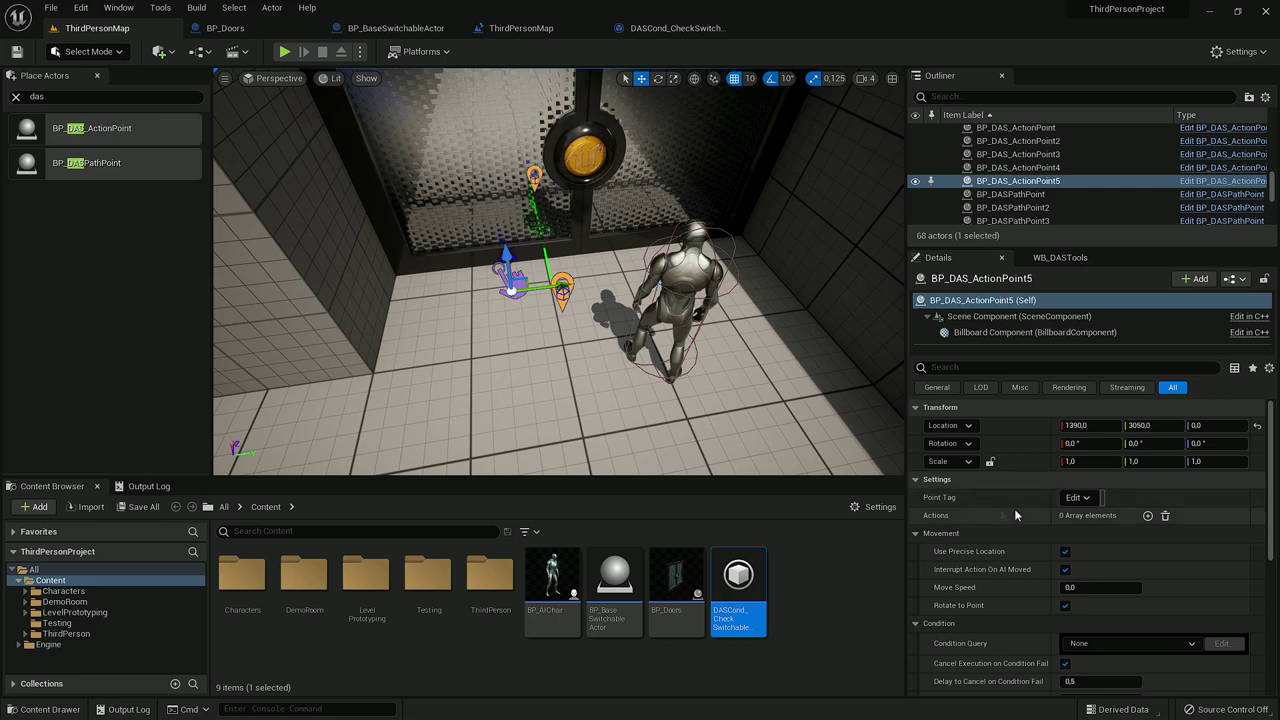
click(1147, 515)
click(1095, 533)
click(1131, 581)
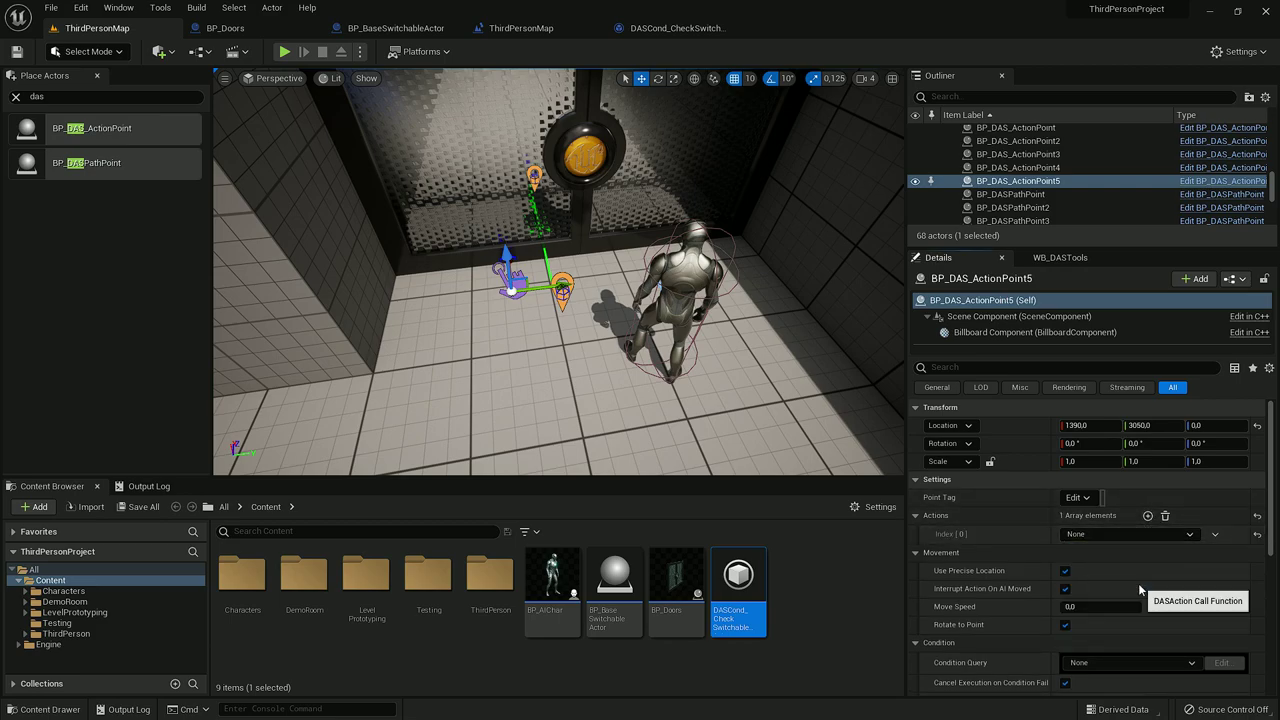
click(927, 534)
click(937, 552)
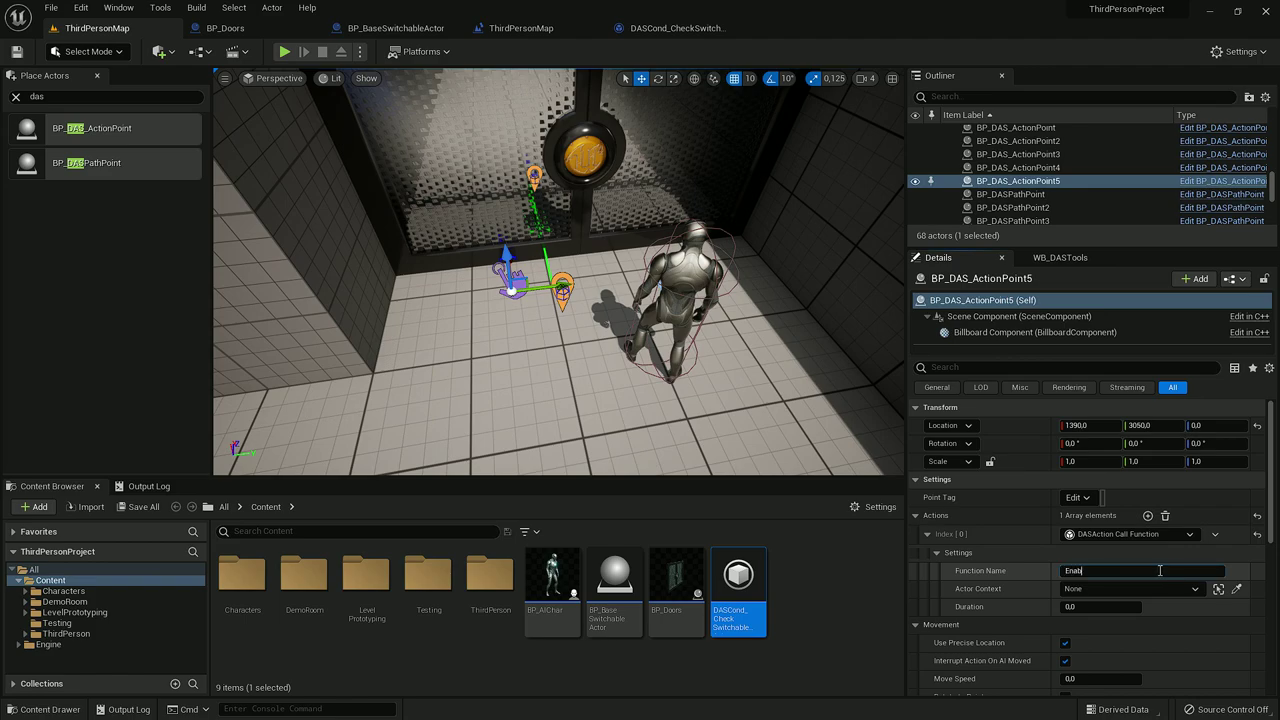
click(1236, 588)
click(585, 165)
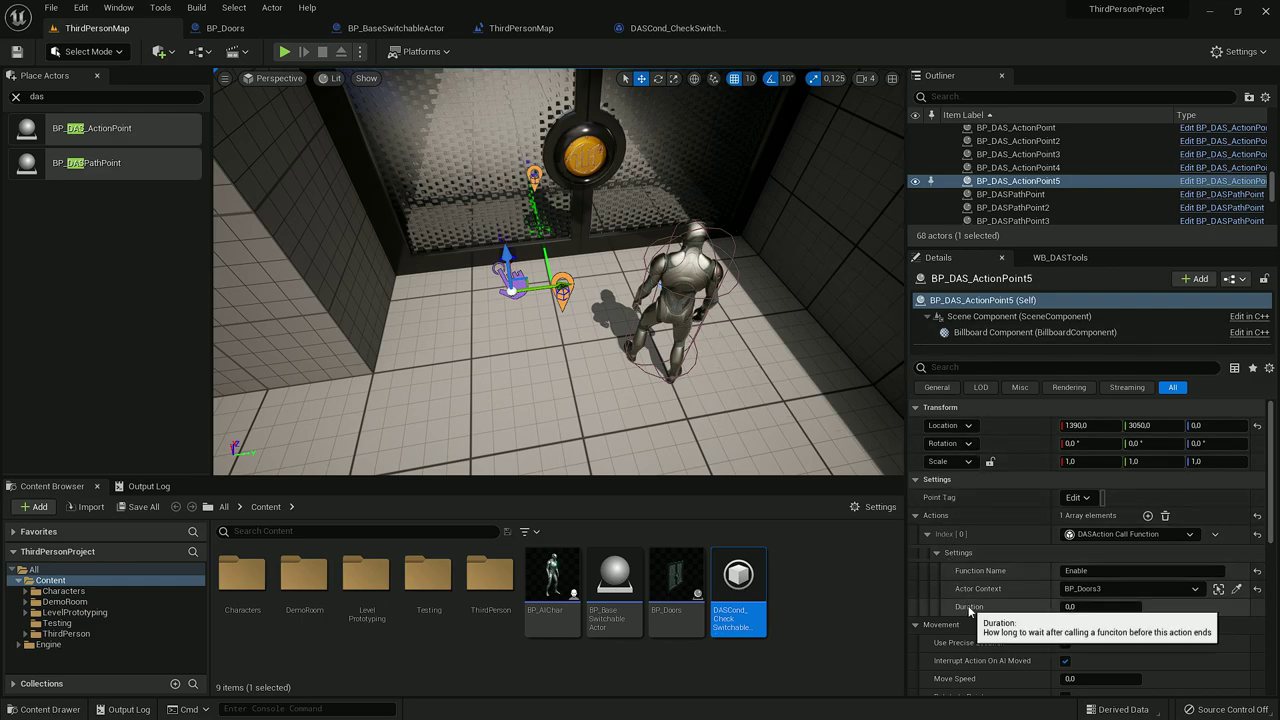
Add a second action of type DASAction_Wait to the action point with a Wait Time of 2.0.
click(927, 535)
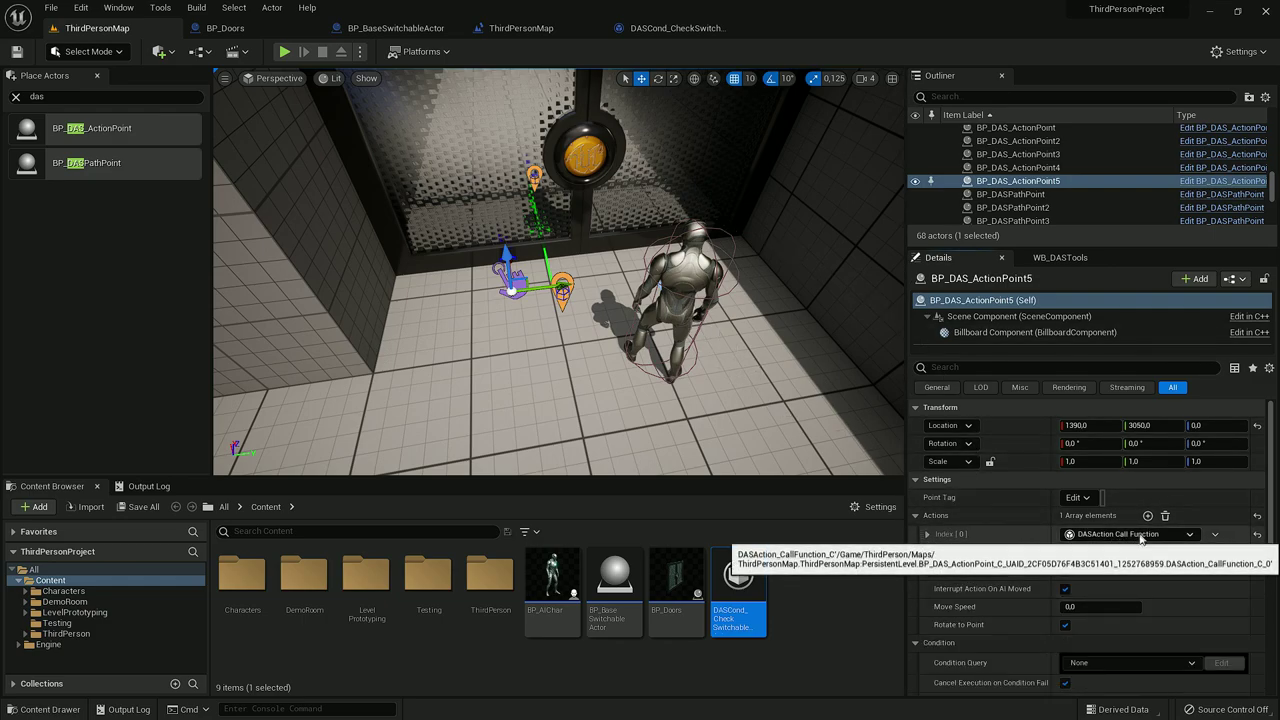
click(1147, 516)
click(1128, 553)
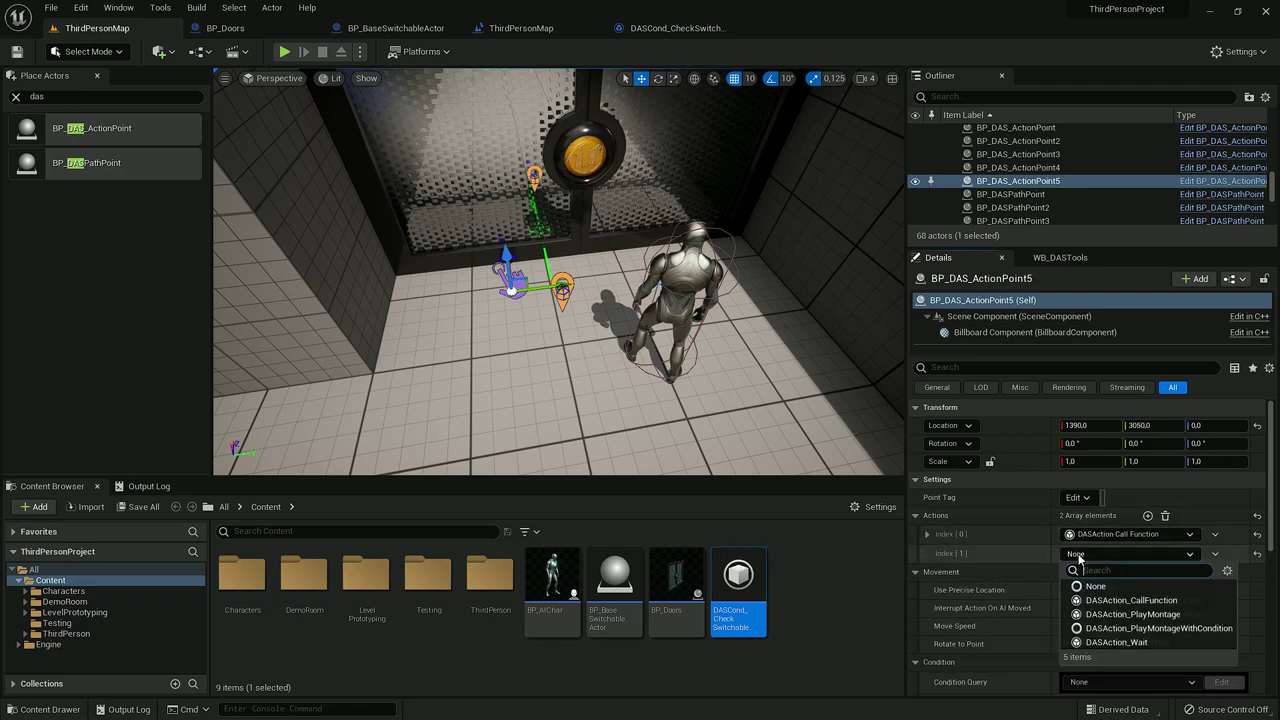
click(1140, 641)
click(927, 553)
key(Return)
Give the action point a DASCondition Query and add a DASCond_CheckSwitchableActor condition to it.
mouse_move(482, 279)
right_down()
mouse_move(496, 270)
mouse_move(489, 280)
right_up()
scroll(988, 532, down, 5)
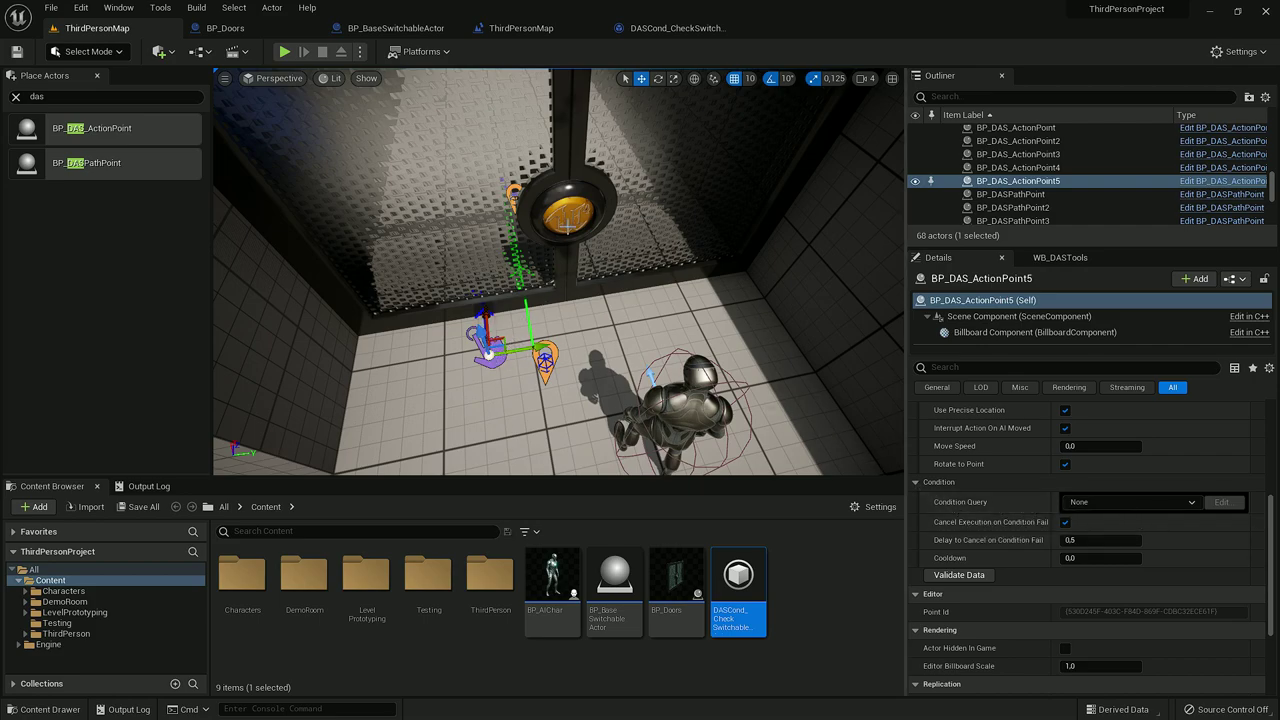
click(1128, 502)
click(1140, 546)
right_drag(586, 269, 606, 268)
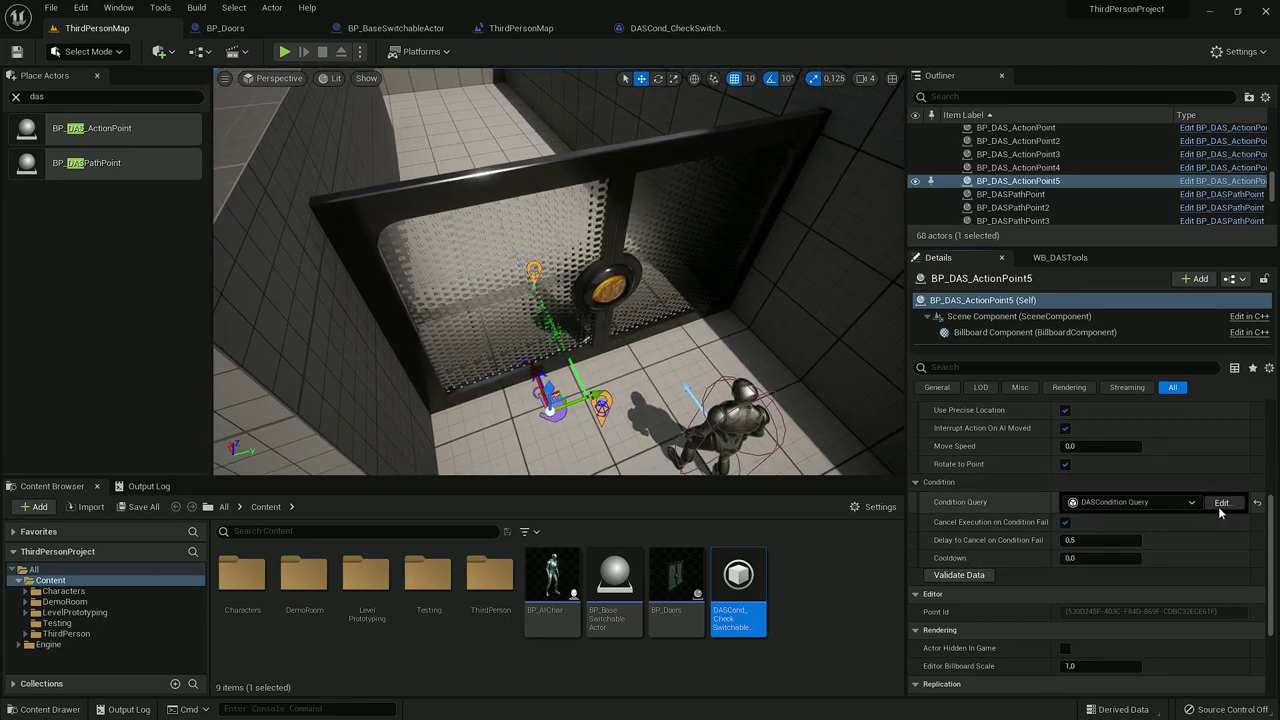
click(1220, 502)
click(993, 250)
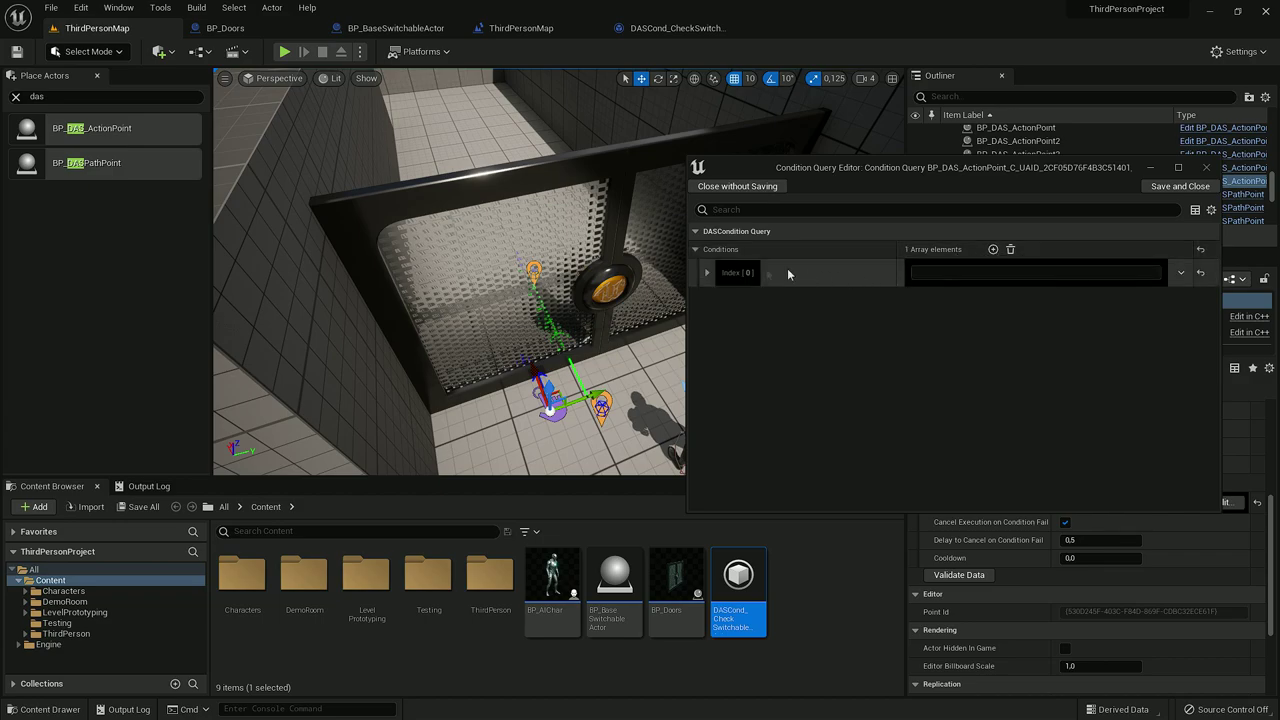
click(707, 274)
click(760, 298)
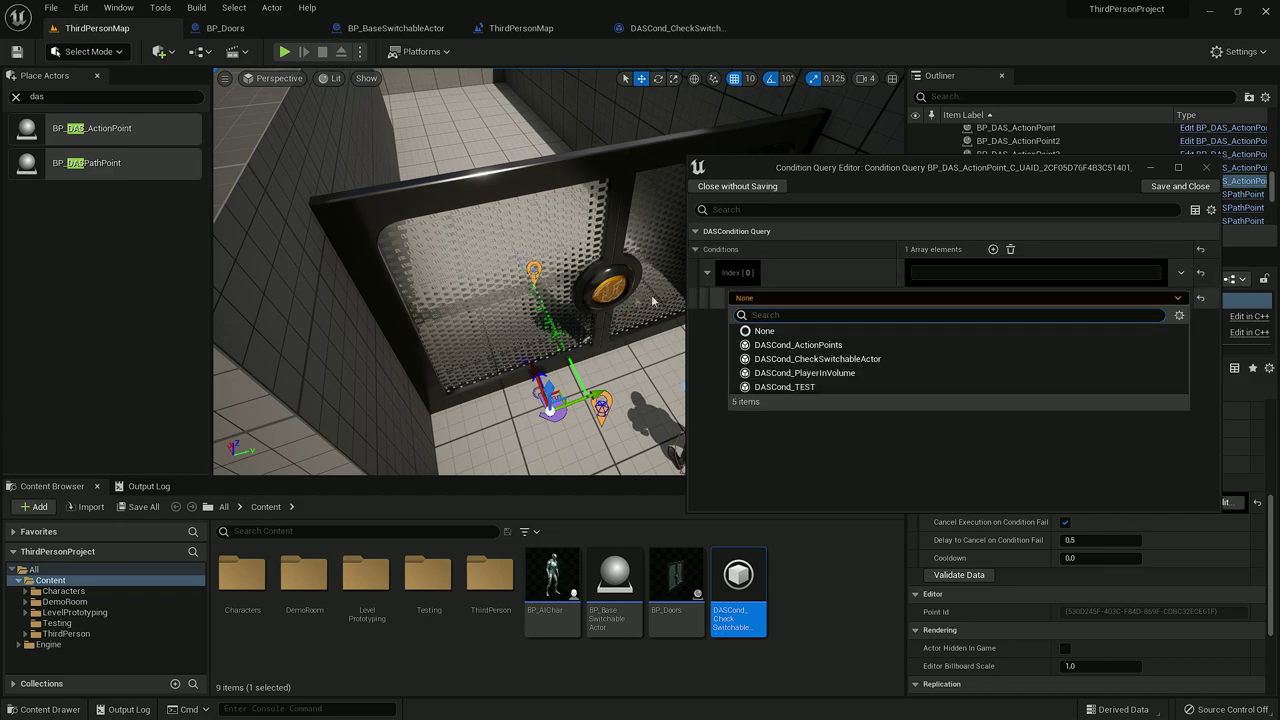
click(815, 359)
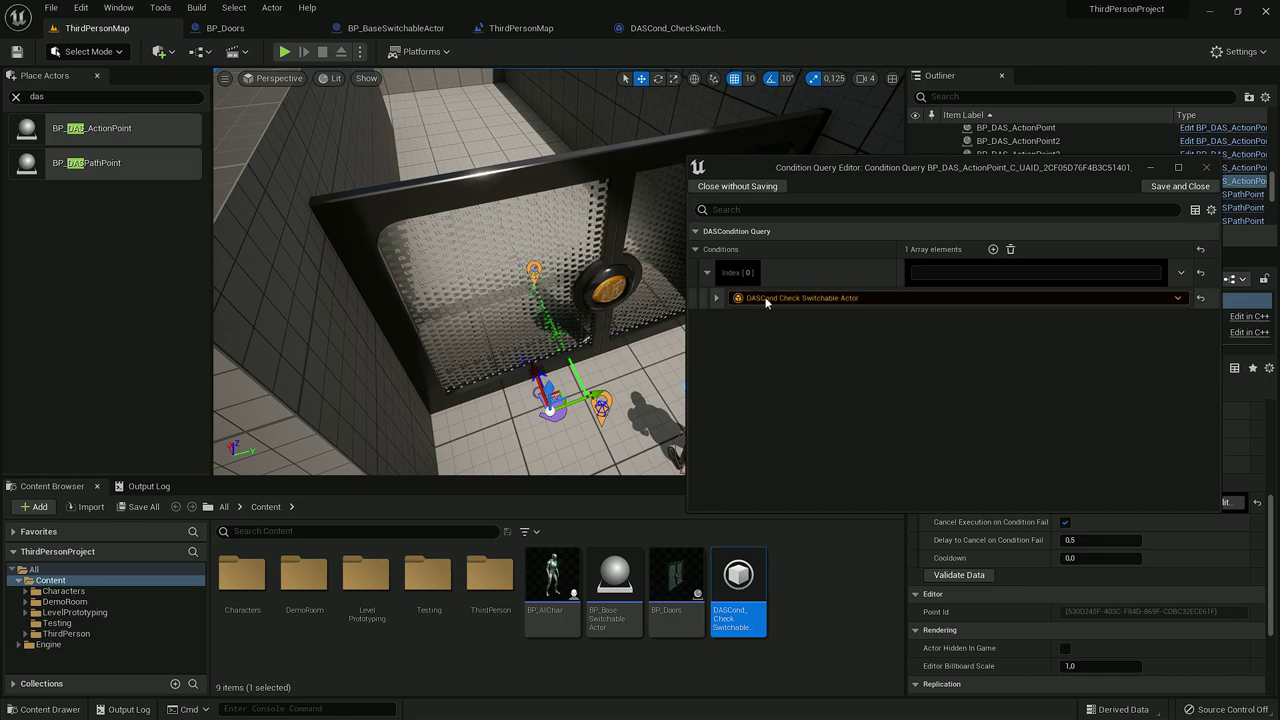
Pick the BP_Doors3 doors as the condition's Actor to Check, leave Desired State off, and save and close the query.
click(717, 299)
click(728, 318)
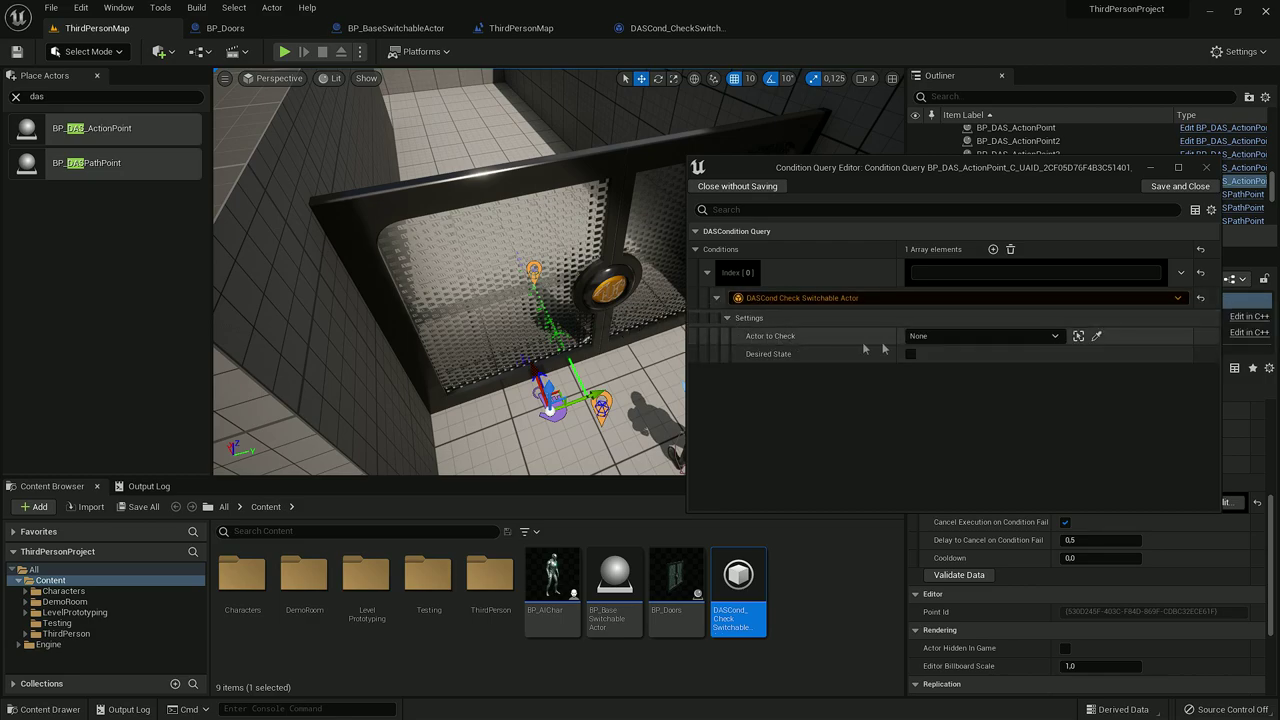
click(1078, 336)
click(608, 288)
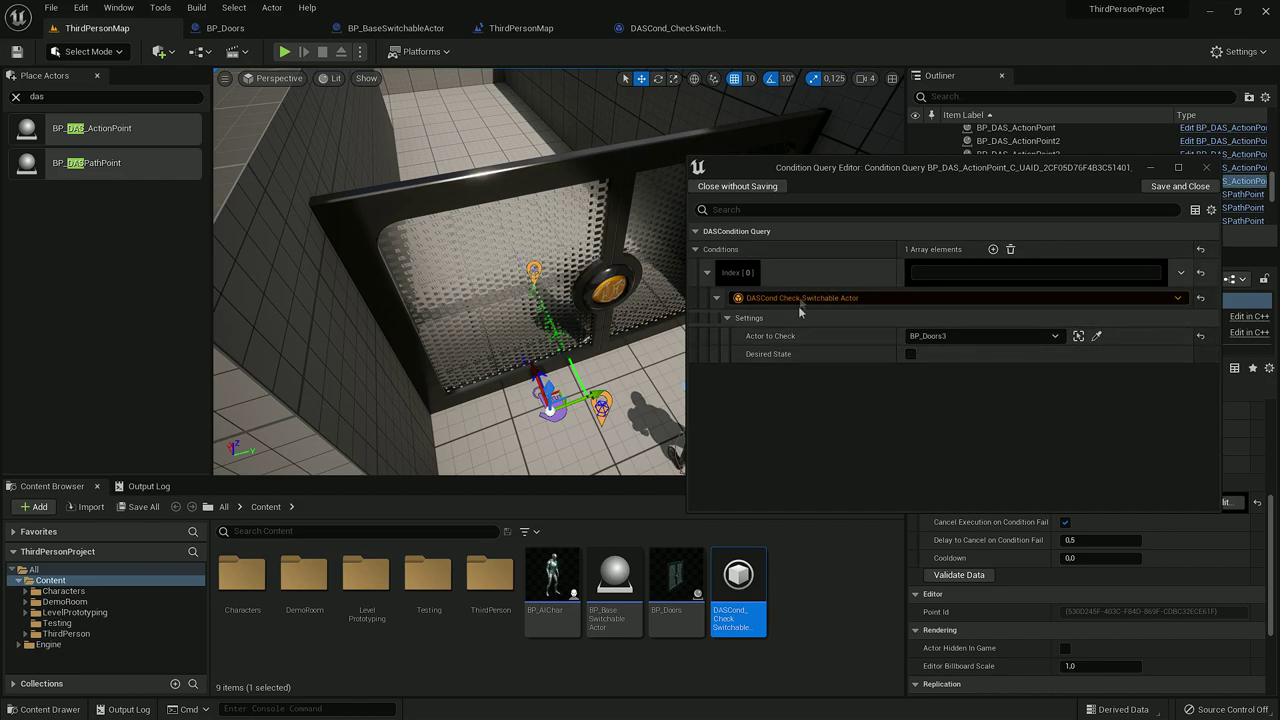
click(1168, 190)
Set the Action Selector of BP_DASPathPoint9, the path point before the doors, to DASSelector_SelectedAction.
right_drag(651, 347, 638, 400)
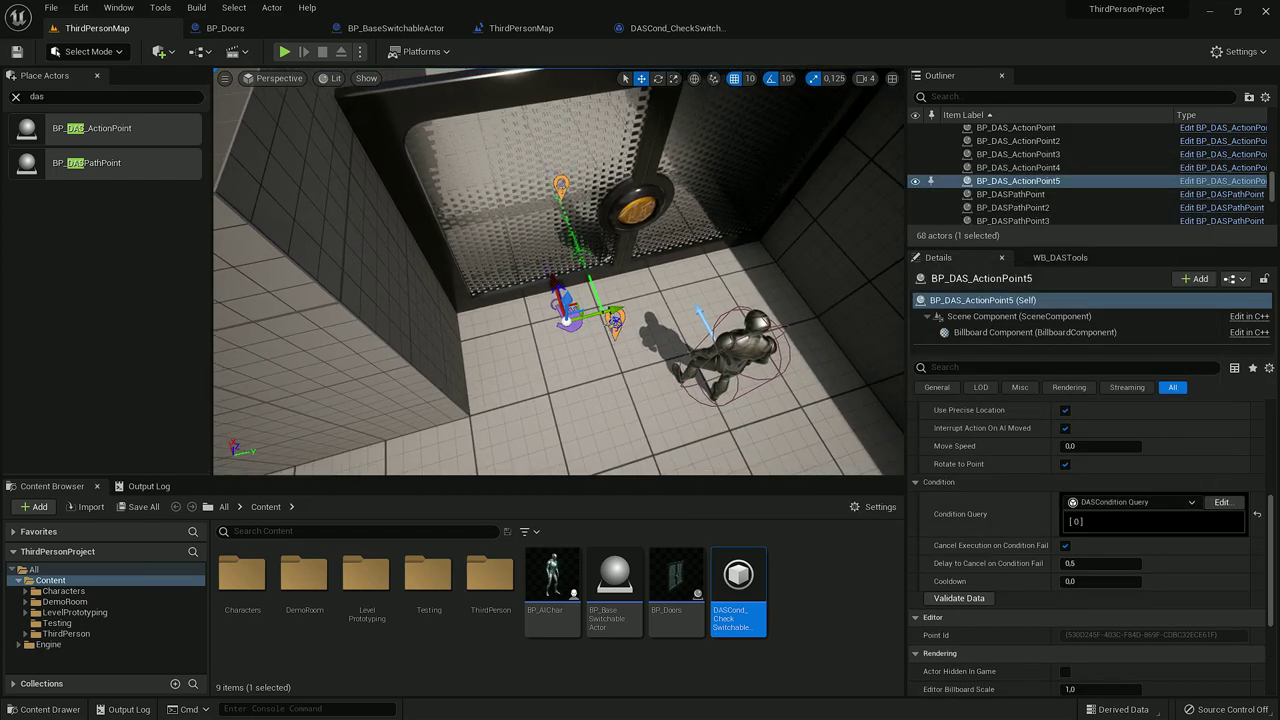
click(613, 321)
key(f)
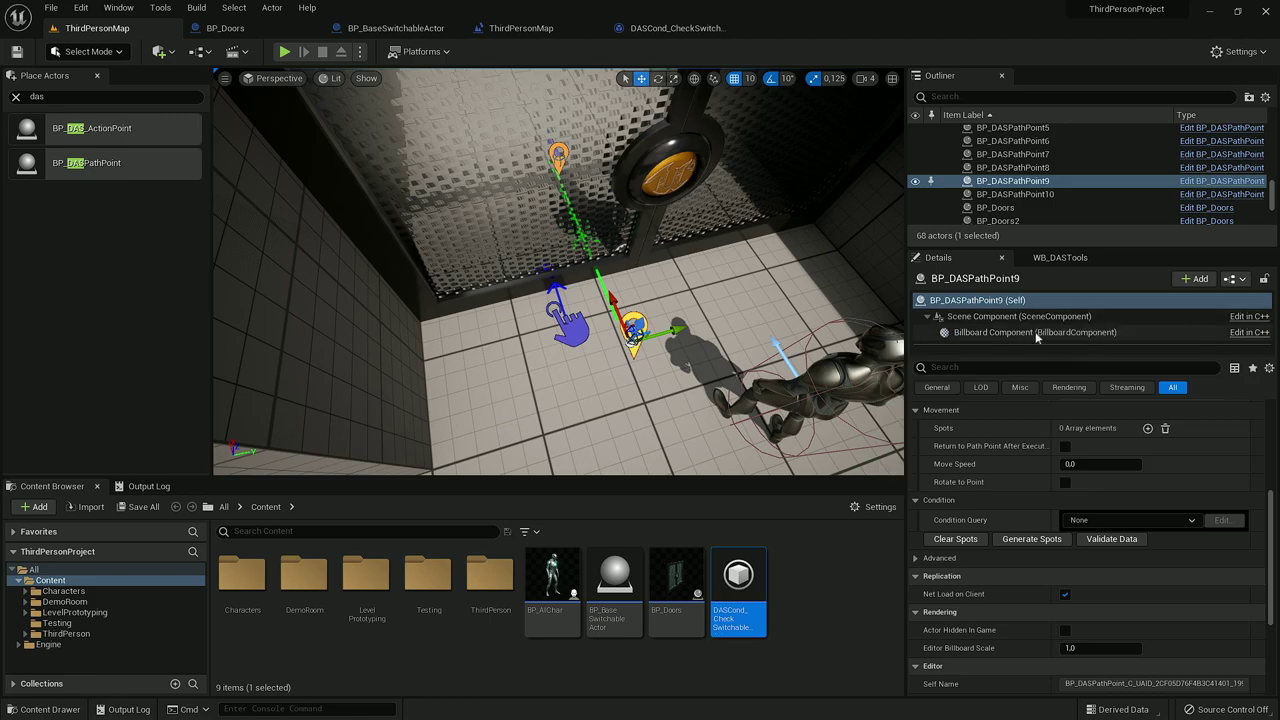
scroll(985, 512, down, 1)
scroll(985, 512, down, 1)
scroll(970, 518, up, 2)
scroll(967, 522, up, 2)
click(1140, 498)
click(1140, 573)
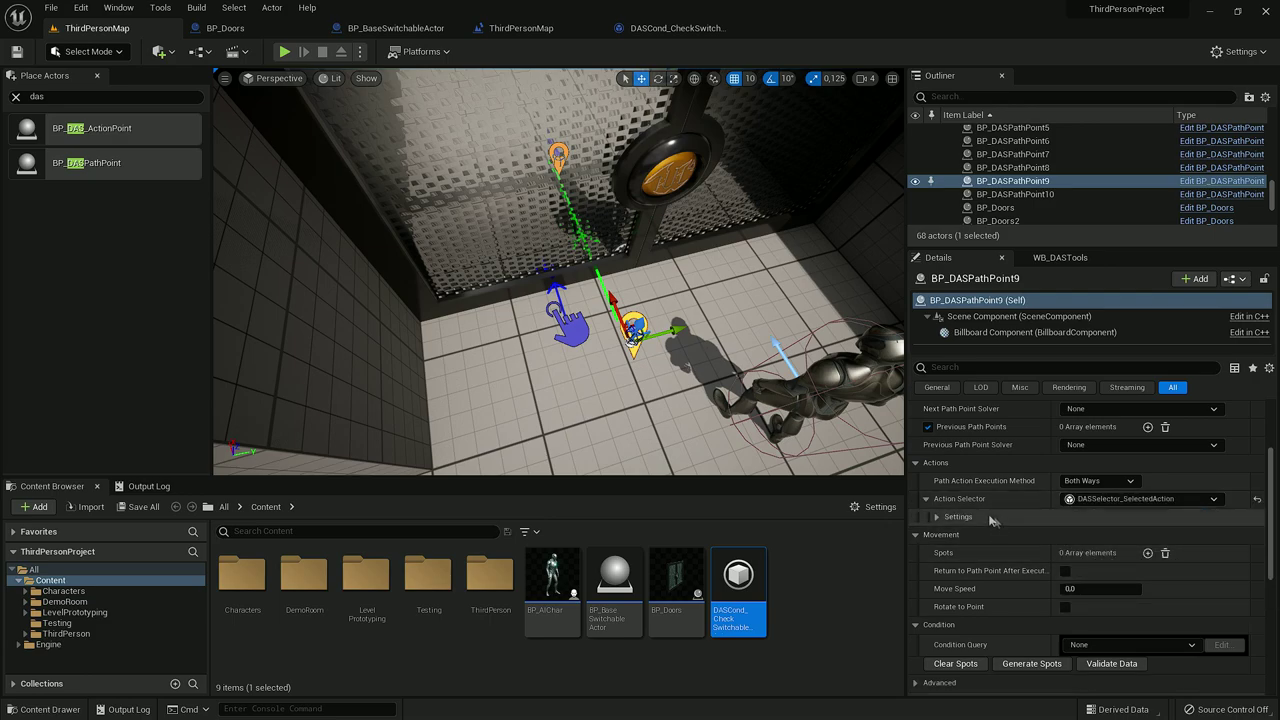
Pick the new action point in front of the doors as the selected action in the selector's settings.
click(936, 516)
click(1237, 534)
click(571, 328)
Rotate the action point in front of the doors about its vertical axis and deselect it.
right_drag(572, 326, 574, 314)
click(570, 302)
key(e)
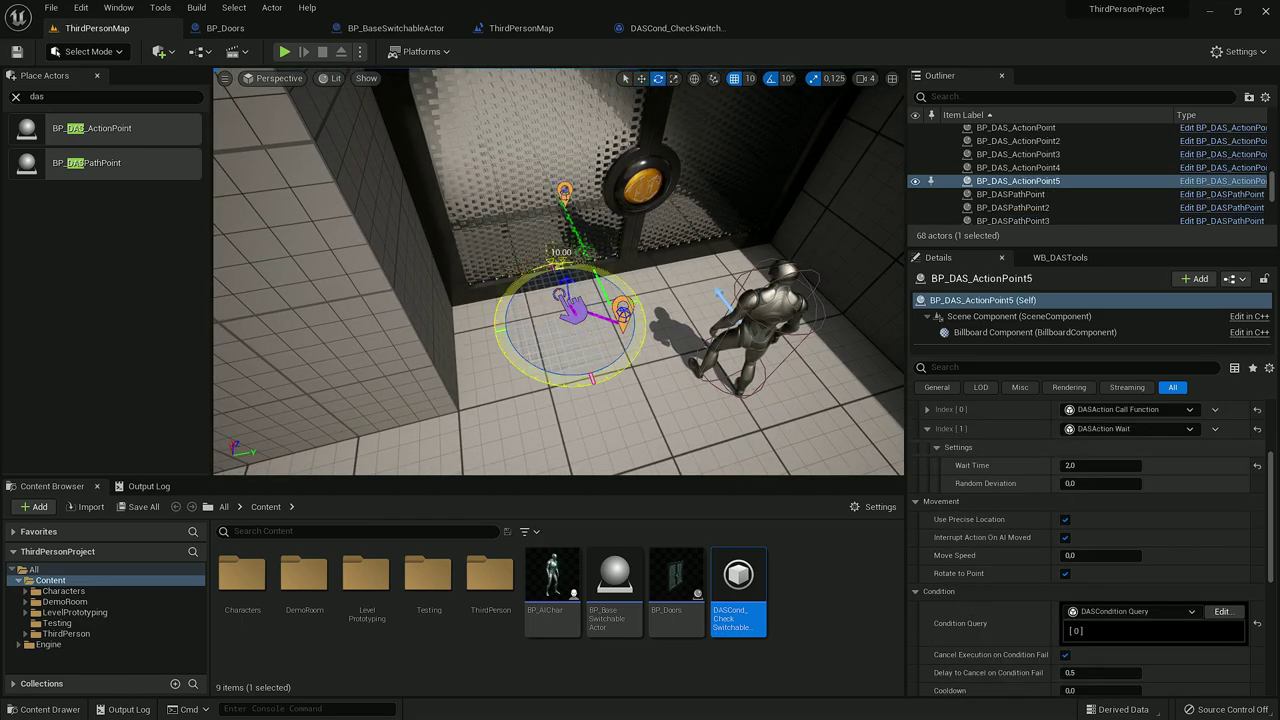
key(Escape)
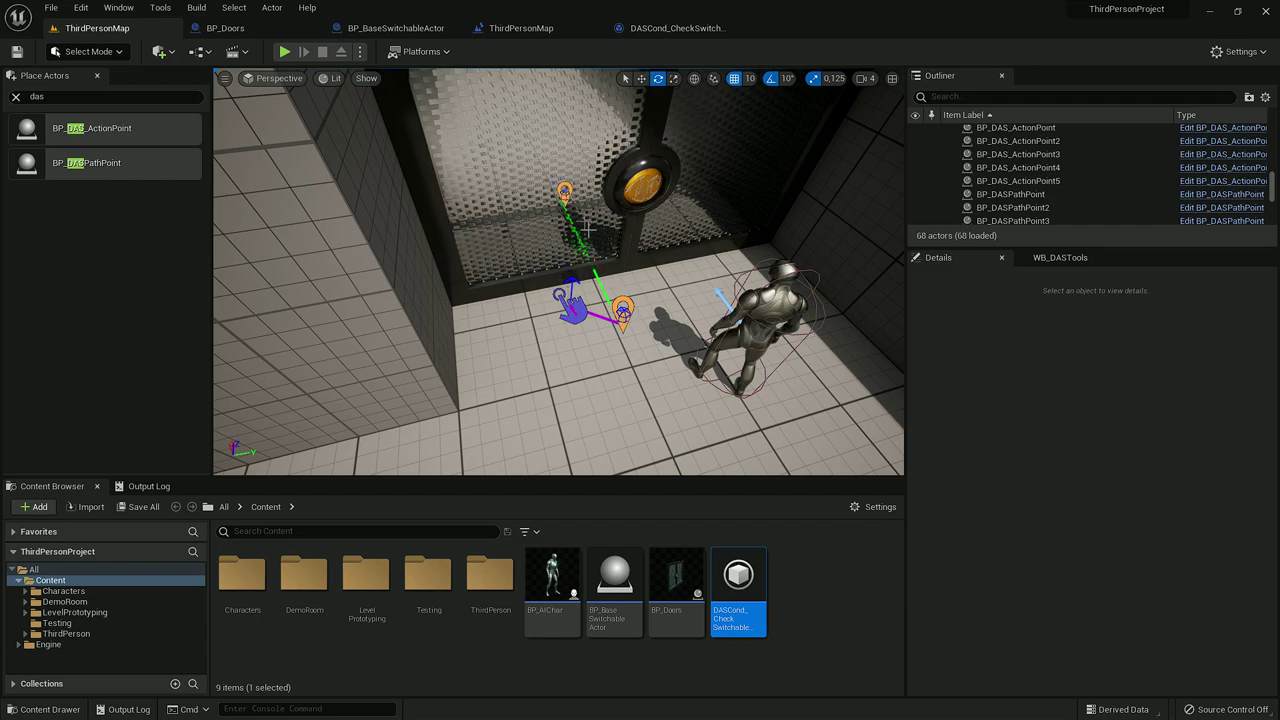
Play the level from in front of the doors to test the AI character opening and passing through them, and stop playing.
right_click(605, 408)
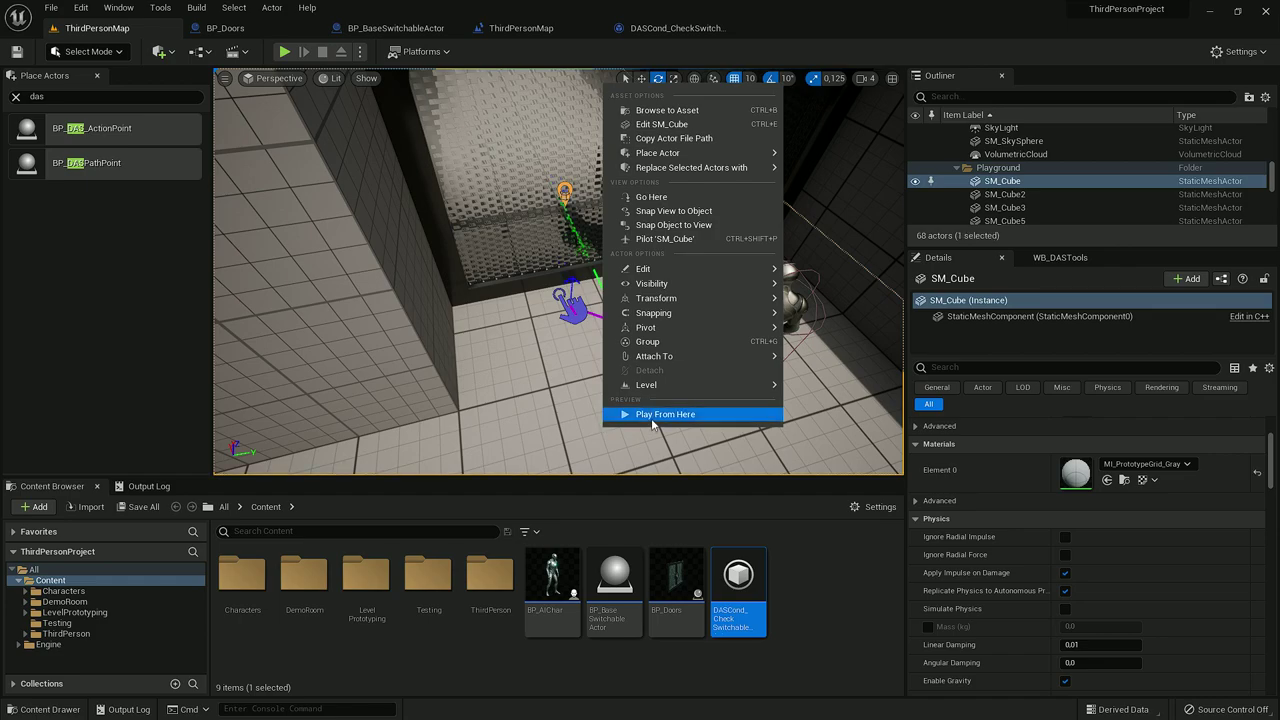
click(650, 418)
key(w)
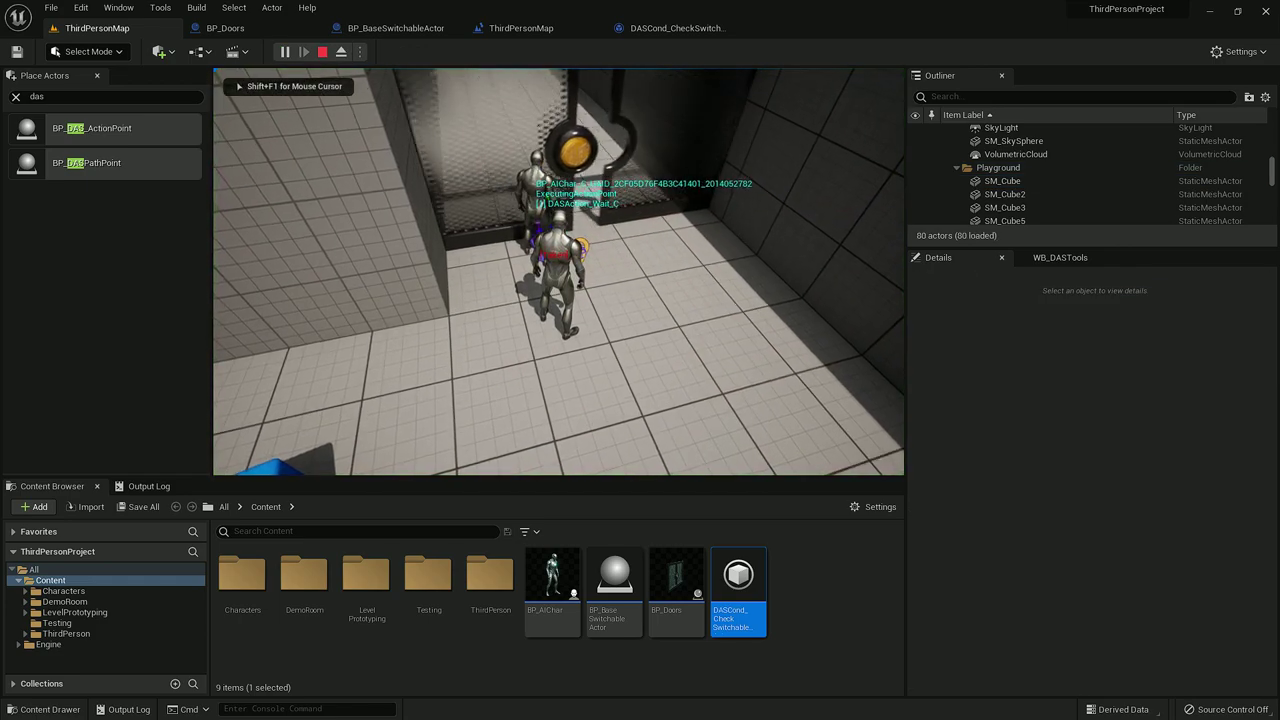
key(w)
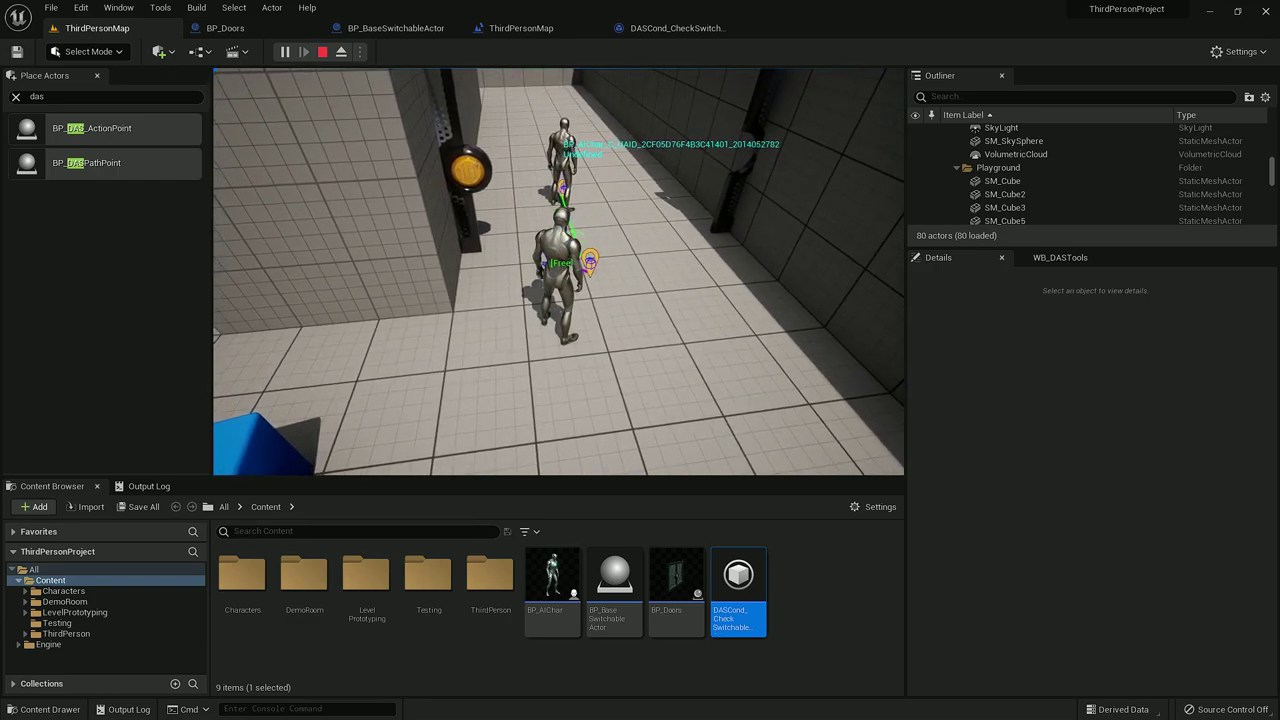
key(Escape)
Place a Trigger Box on the floor in front of the doors, beside the action point.
key(s)
mouse_move(587, 276)
right_down()
mouse_move(587, 262)
mouse_move(587, 276)
right_up()
key(w)
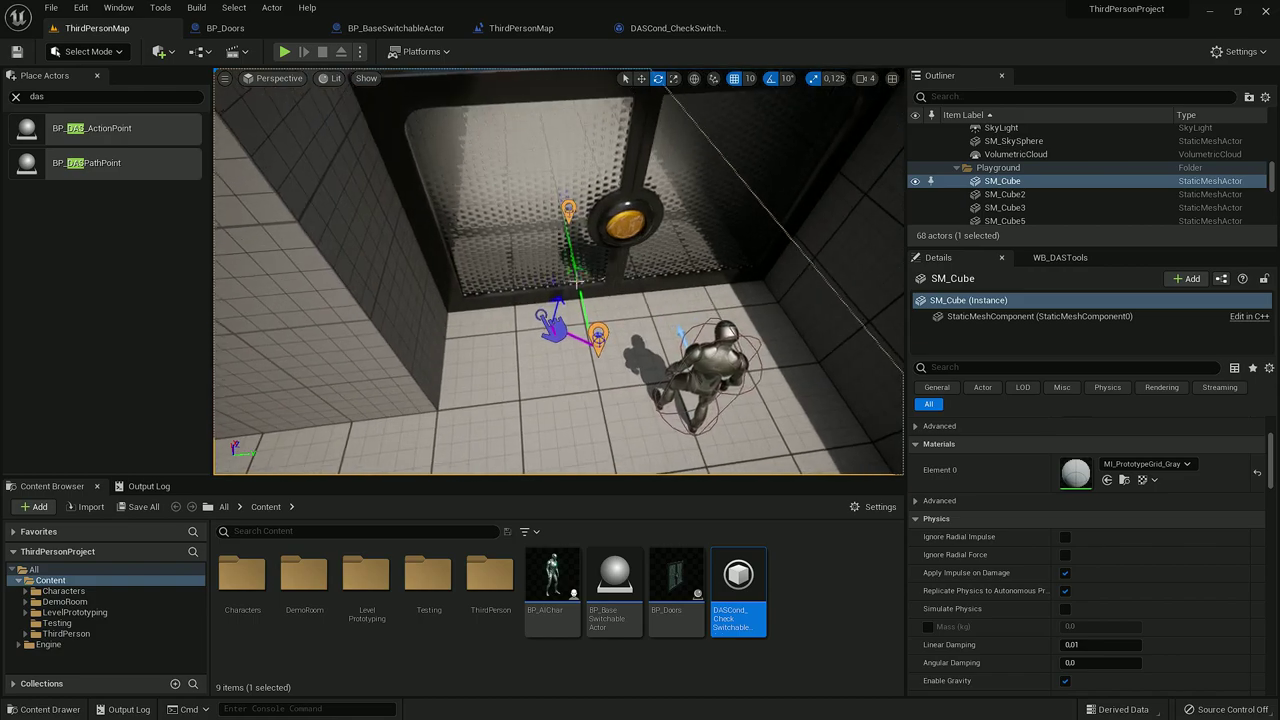
right_drag(559, 330, 554, 343)
click(575, 300)
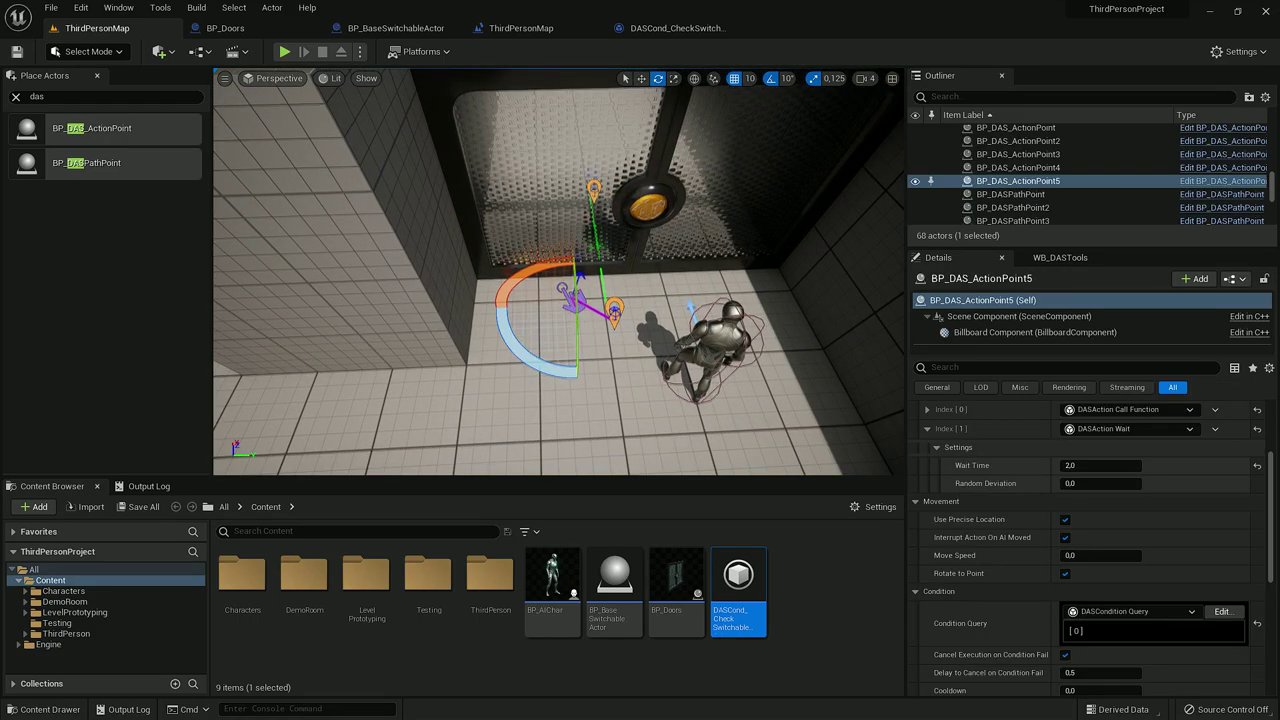
right_drag(578, 280, 545, 280)
key(d)
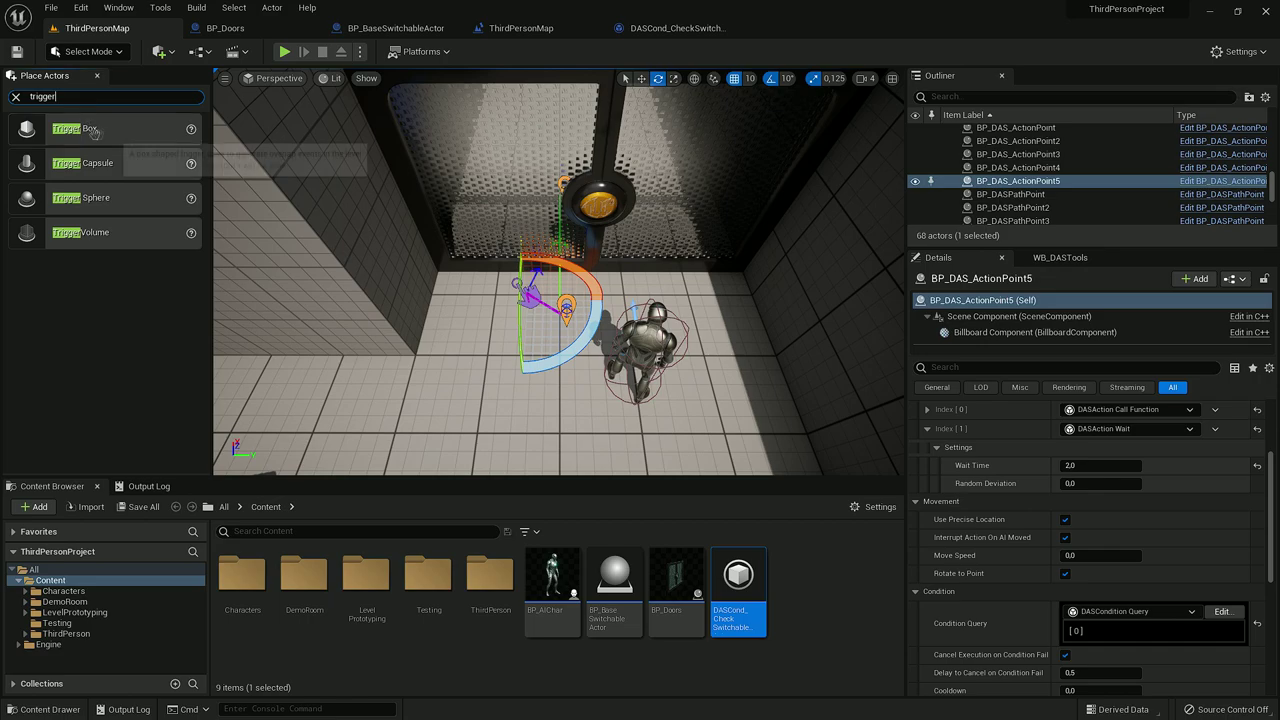
drag(573, 307, 564, 312)
key(r)
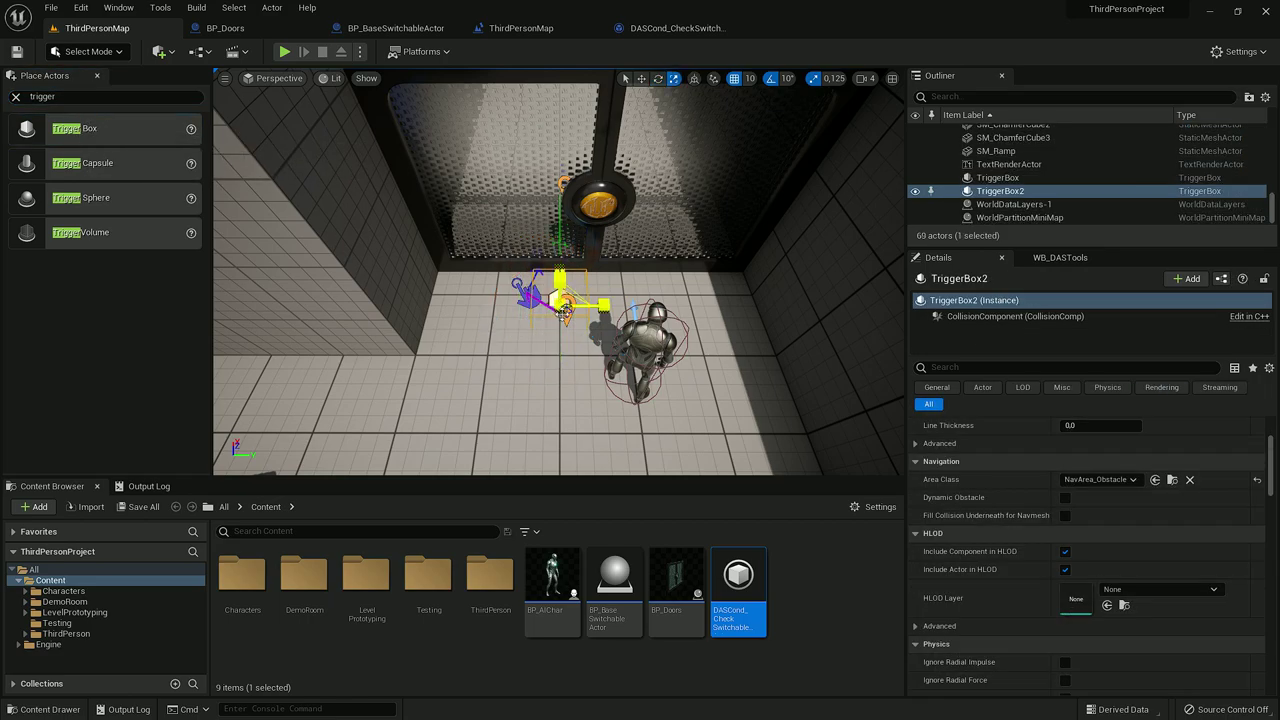
Scale up and reposition the new trigger box so it covers the corridor area in front of the doors.
key(a)
right_drag(566, 305, 690, 303)
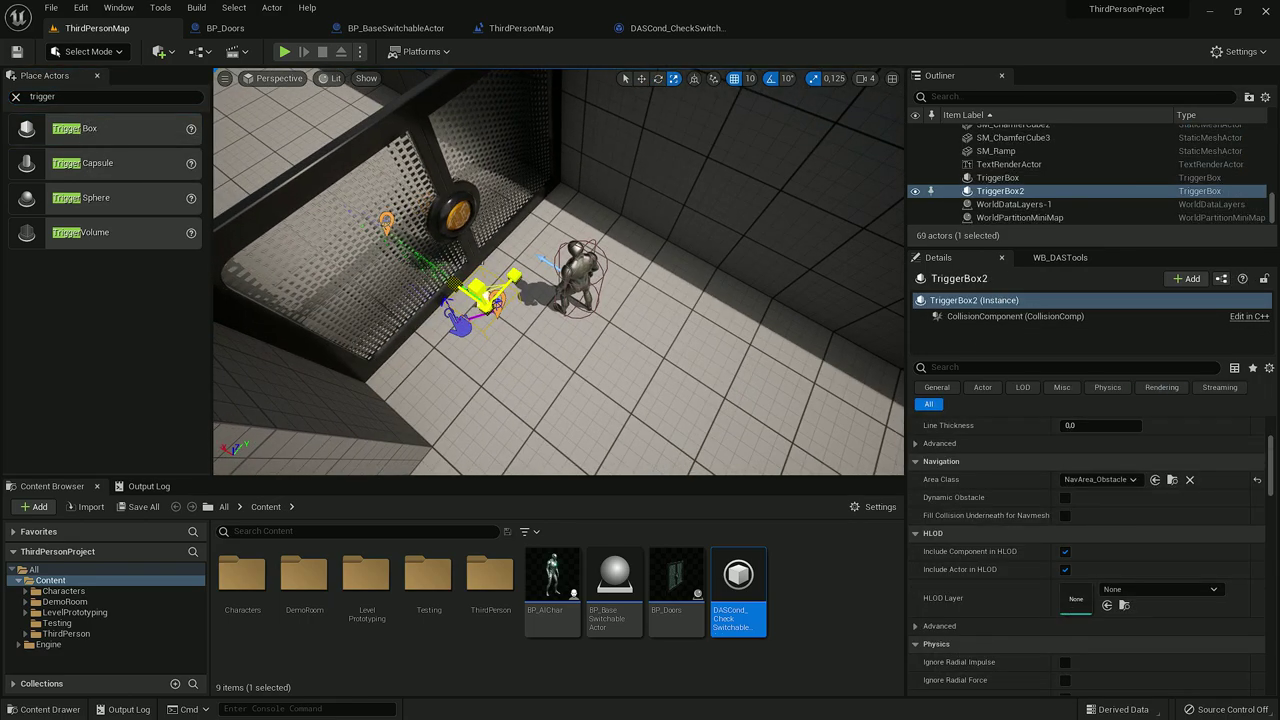
drag(480, 290, 520, 273)
key(w)
key(d)
mouse_move(520, 273)
right_down()
mouse_move(430, 273)
mouse_move(510, 273)
right_up()
drag(535, 271, 572, 275)
In the condition query of the action point before the doors, describe the existing condition as "Doors must be closed".
click(494, 286)
right_drag(494, 286, 405, 280)
key(w)
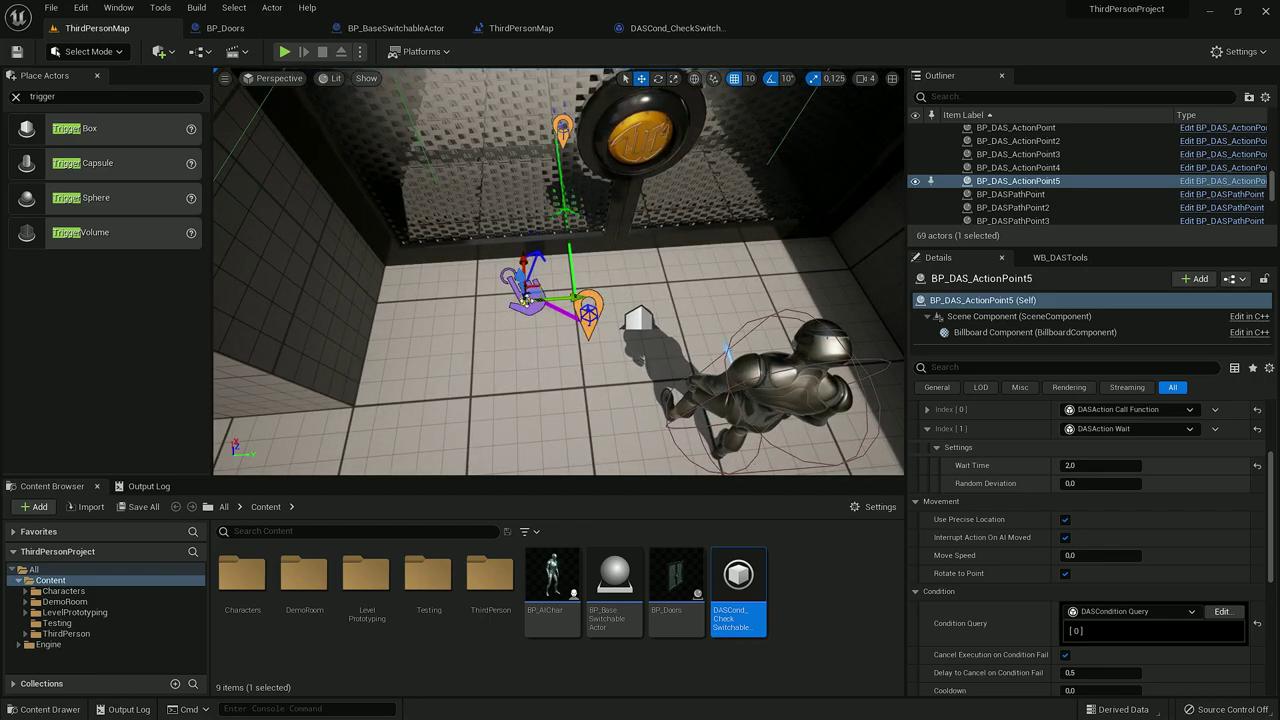
right_drag(545, 313, 565, 311)
key(s)
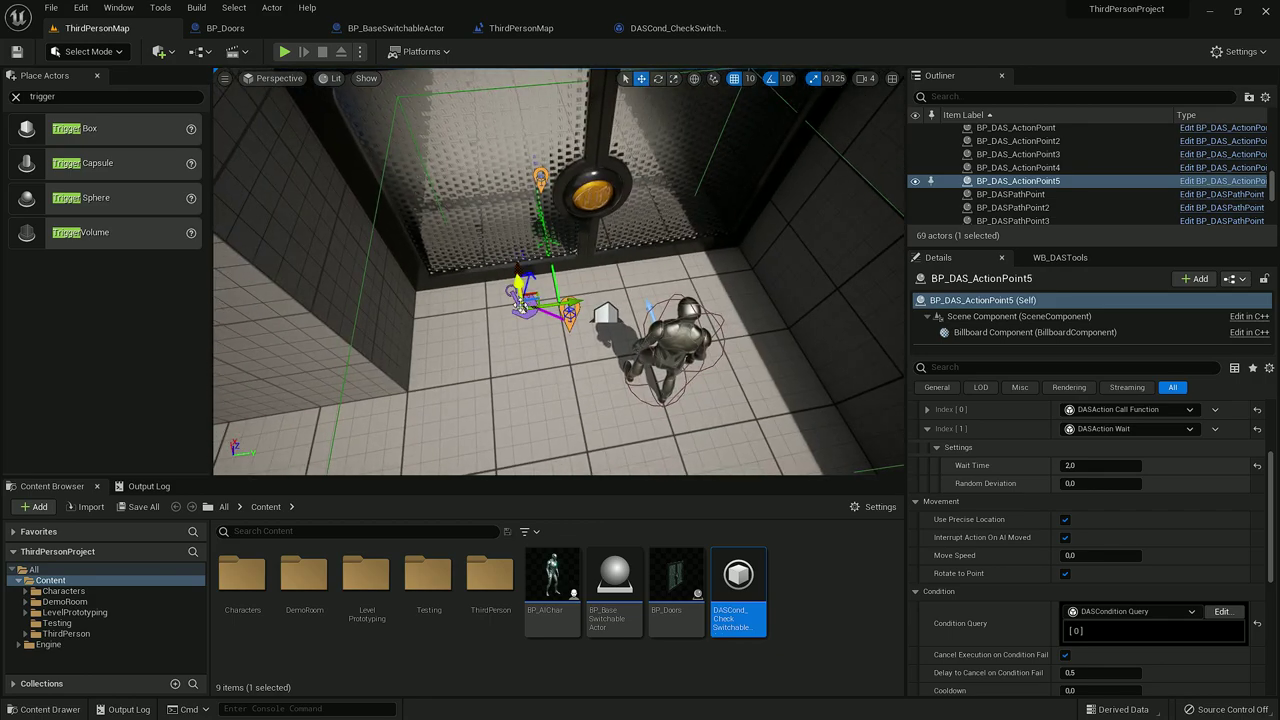
right_drag(520, 308, 797, 236)
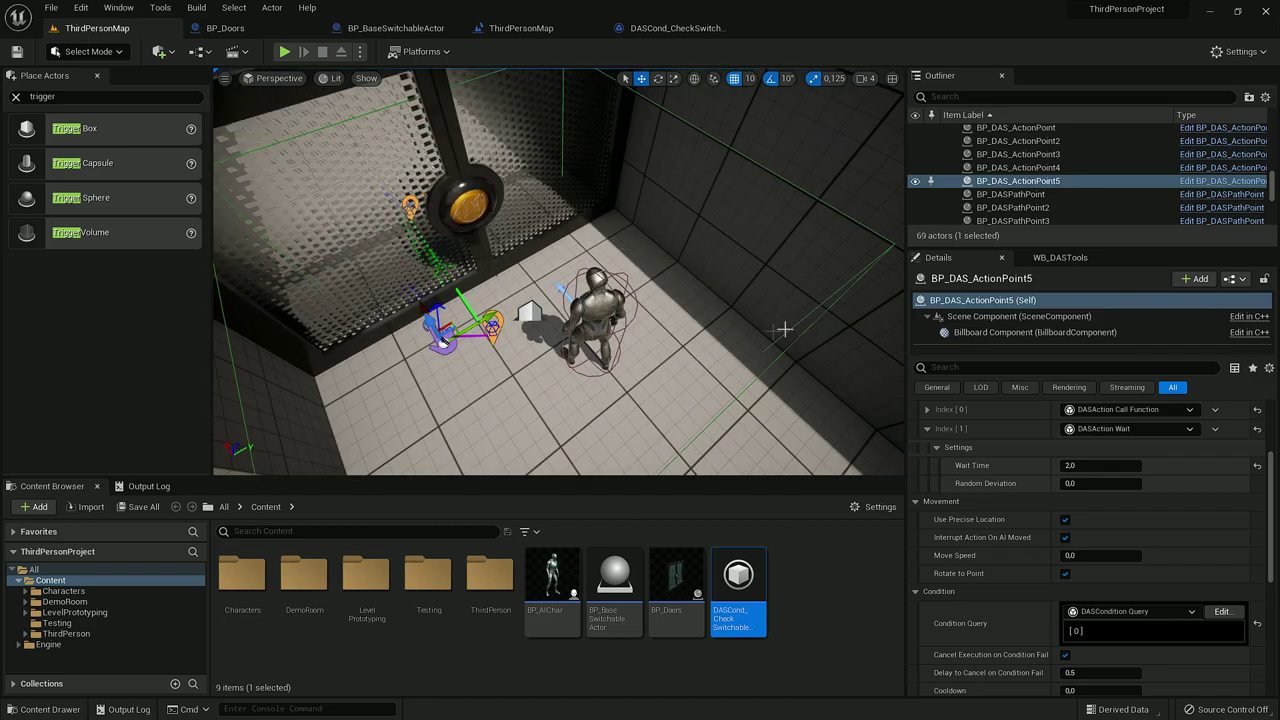
scroll(1137, 550, down, 1)
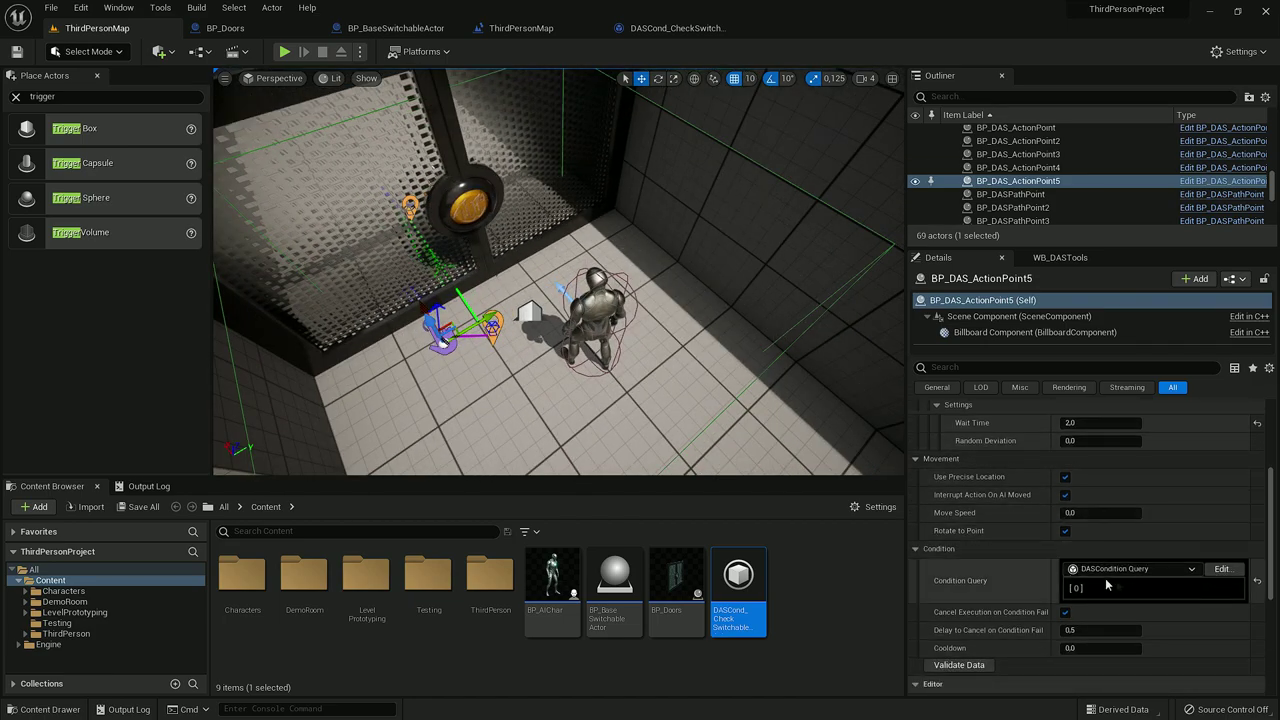
click(1223, 569)
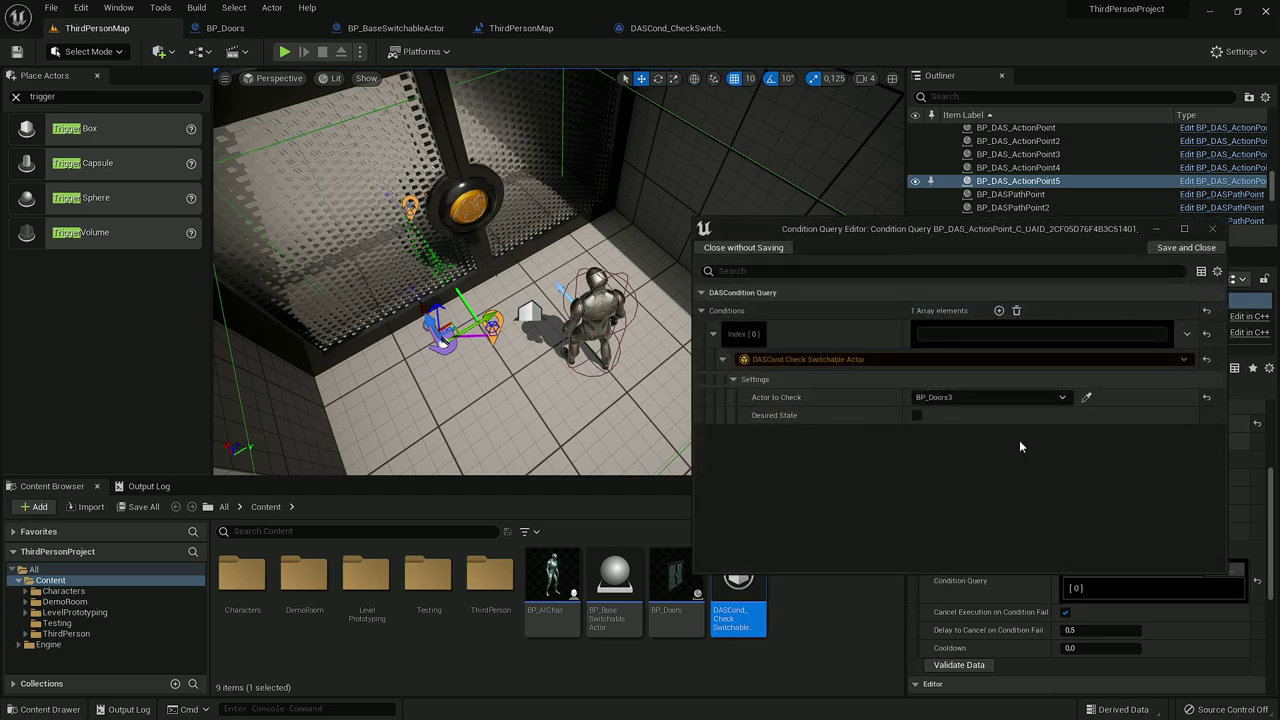
click(713, 334)
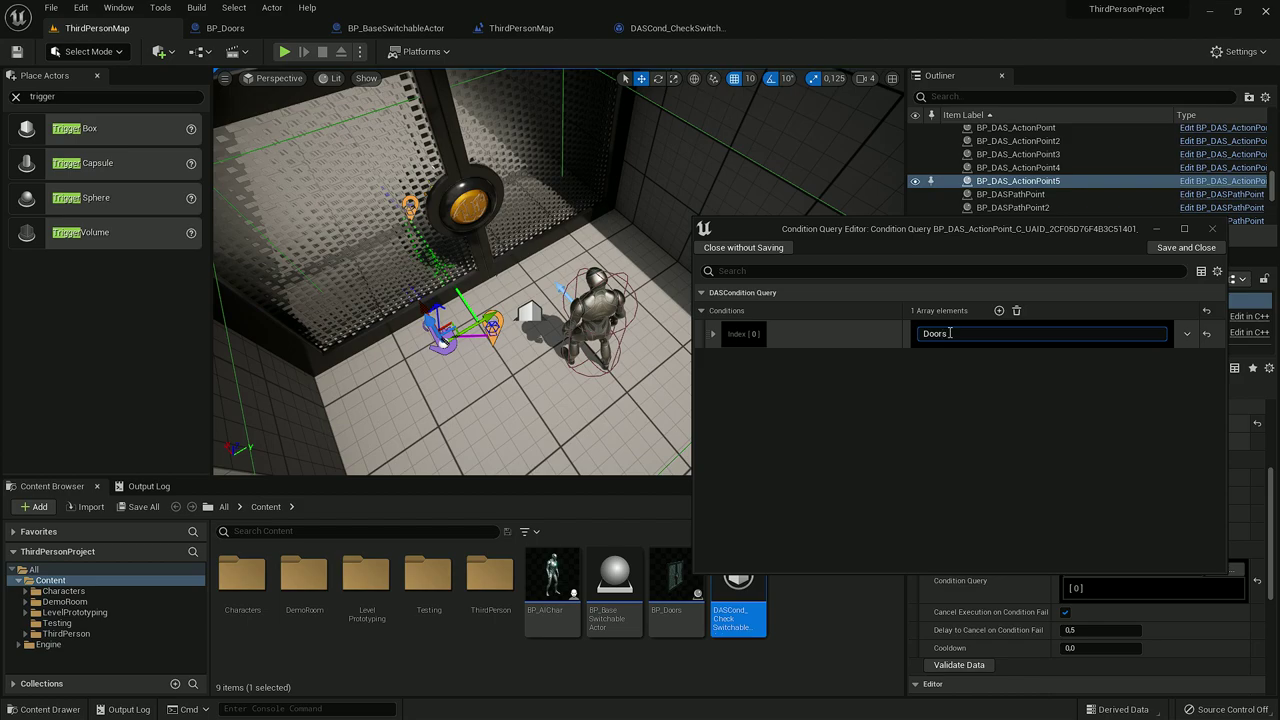
key(Return)
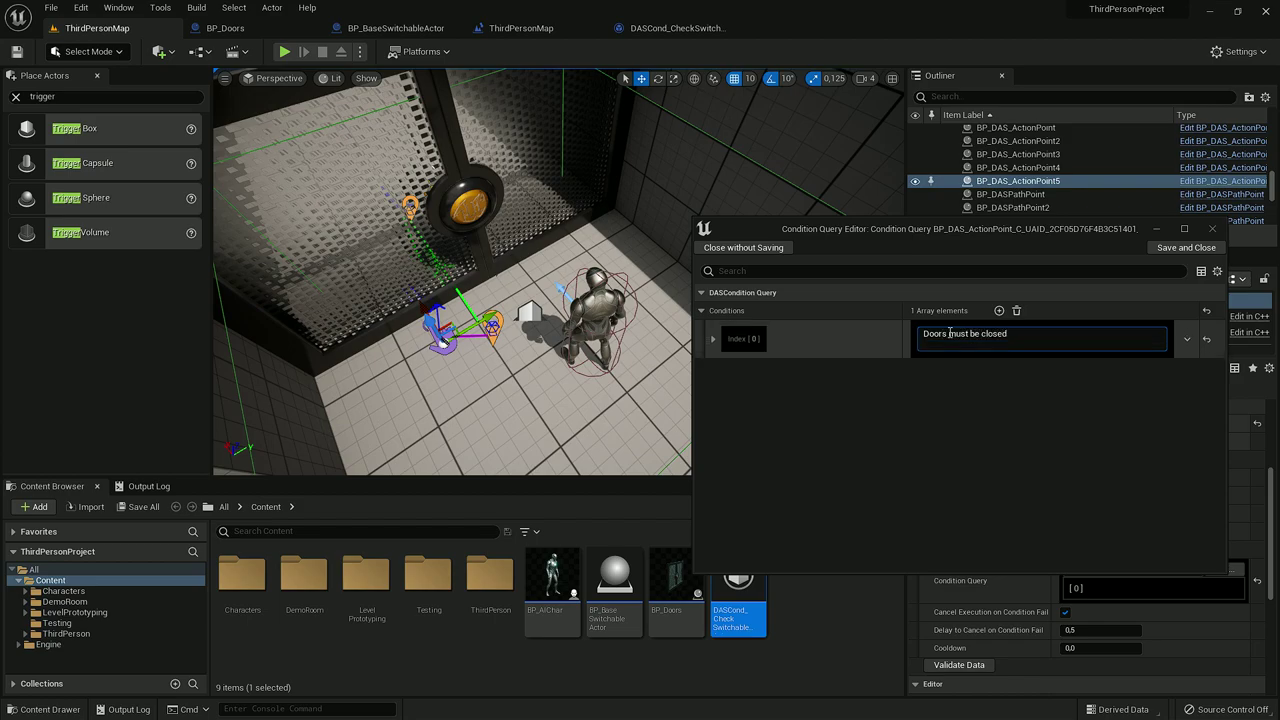
Add a second condition to the query, combined with AND, and set its type to DASCond_PlayerInVolume.
click(998, 310)
click(713, 363)
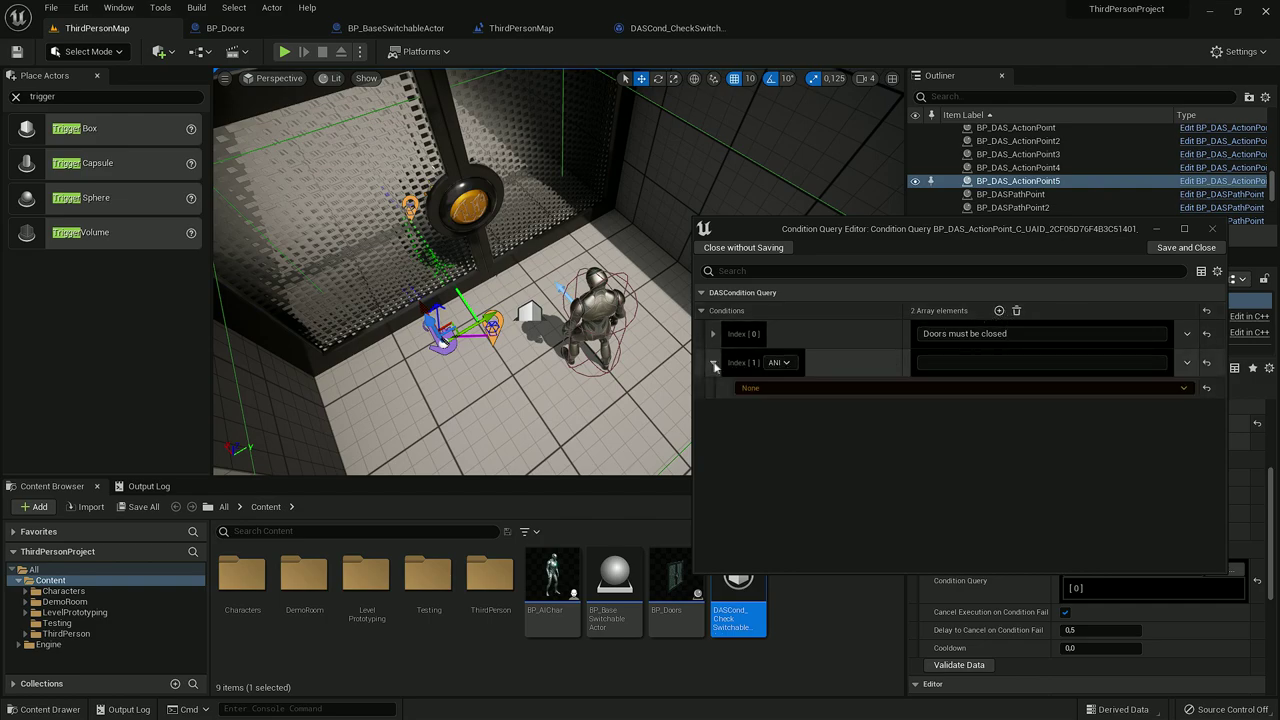
click(752, 388)
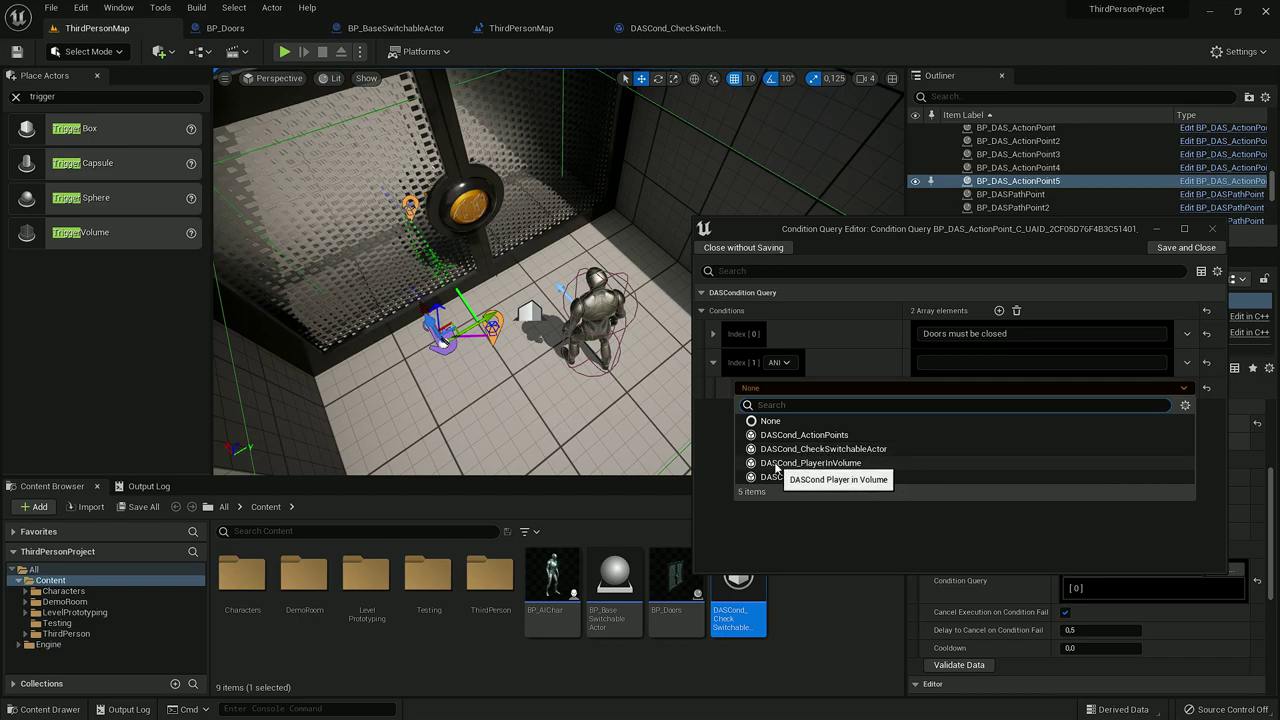
click(841, 465)
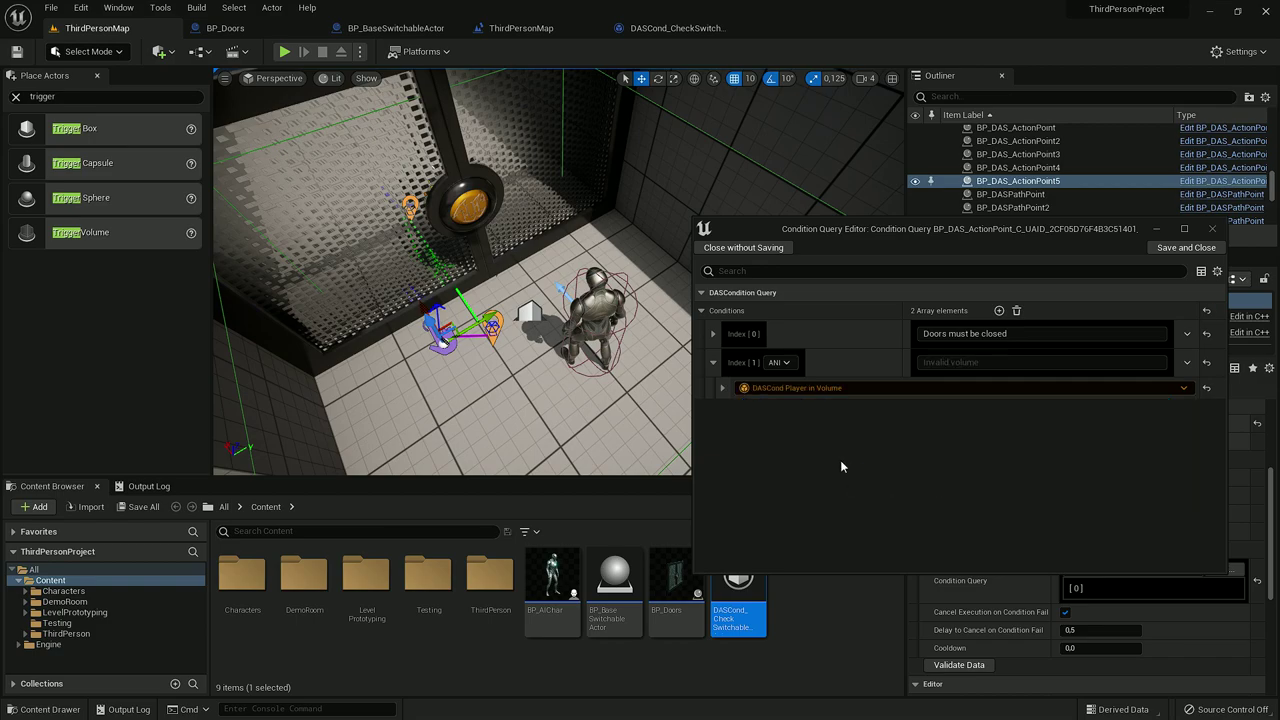
Set the new condition's Volume to TriggerBox2 with Must Overlap enabled, and save and close the condition query.
click(722, 388)
click(1102, 426)
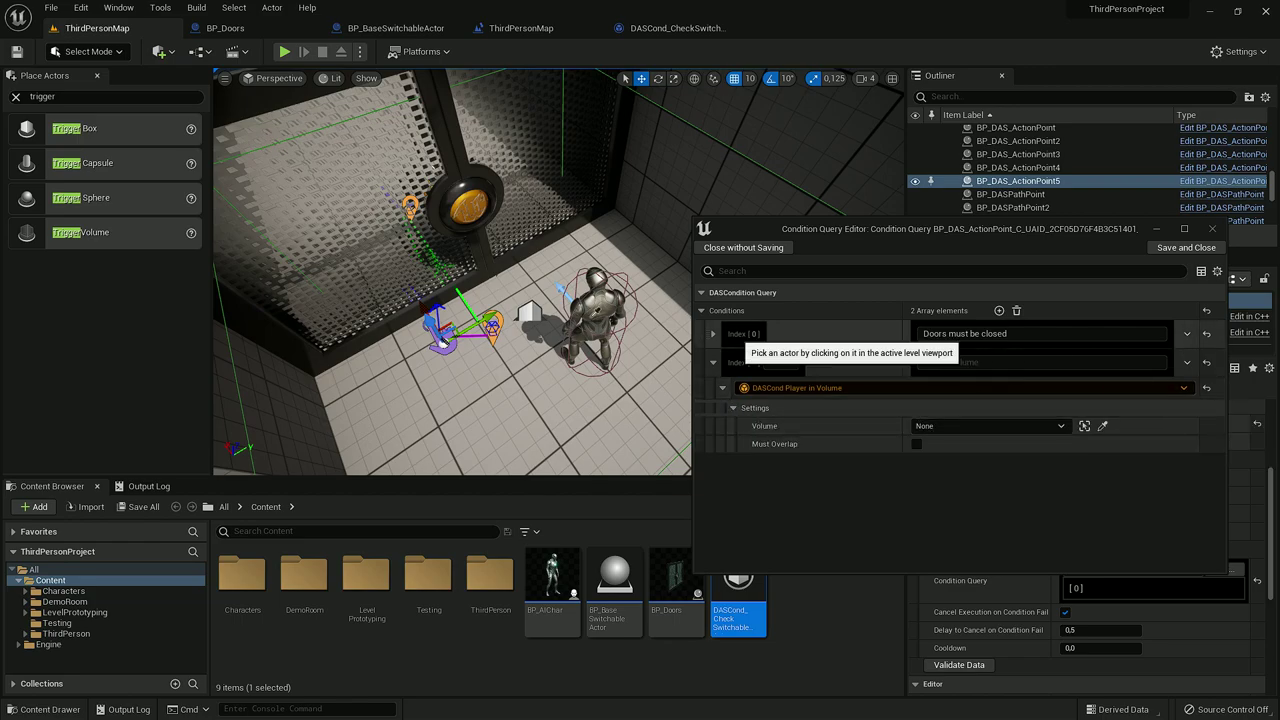
right_drag(490, 322, 514, 317)
click(505, 321)
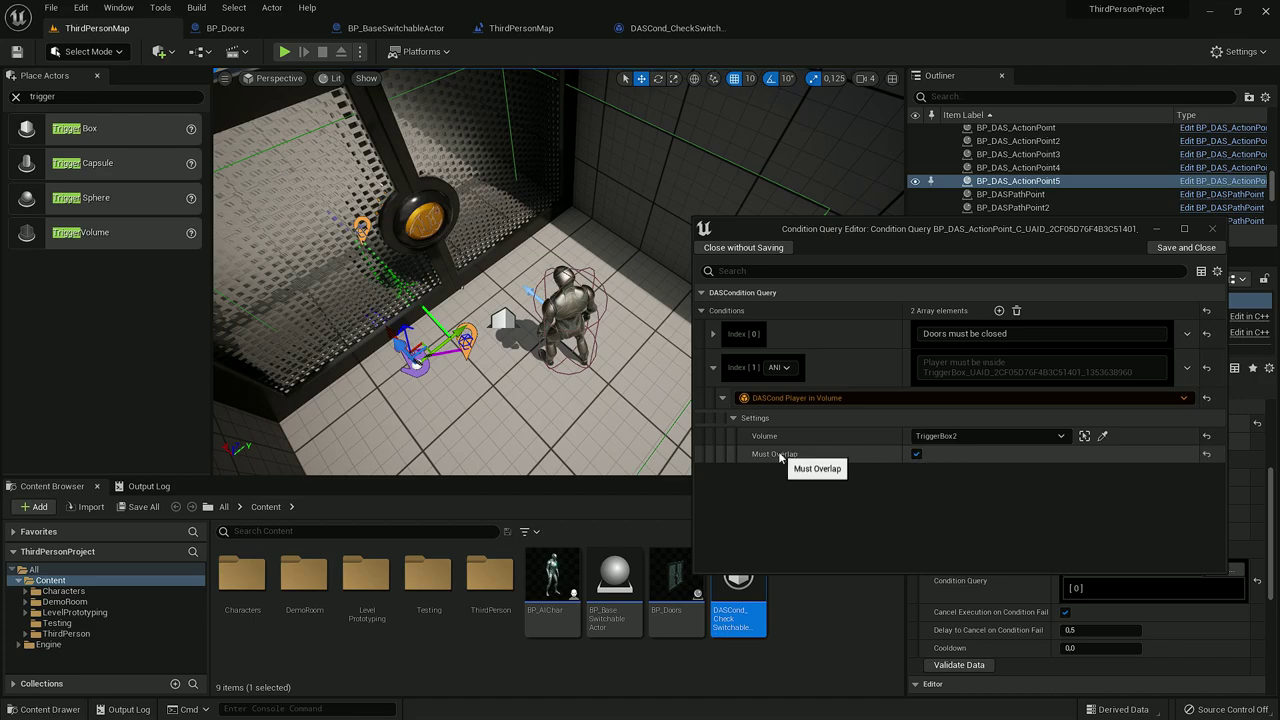
click(1165, 251)
Play the level from outside the trigger box, walk the player into it to test the AI opening the doors, and stop playing.
right_drag(665, 337, 660, 292)
key(s)
right_drag(600, 340, 648, 344)
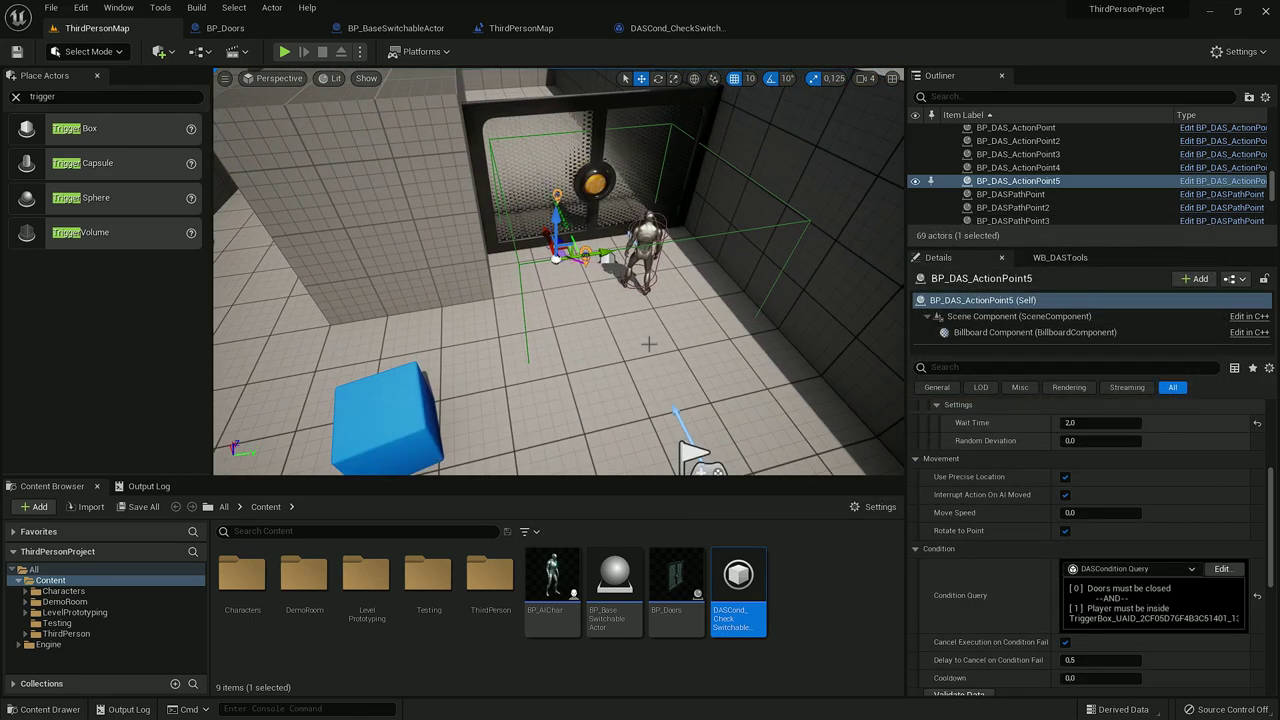
right_click(622, 428)
click(680, 423)
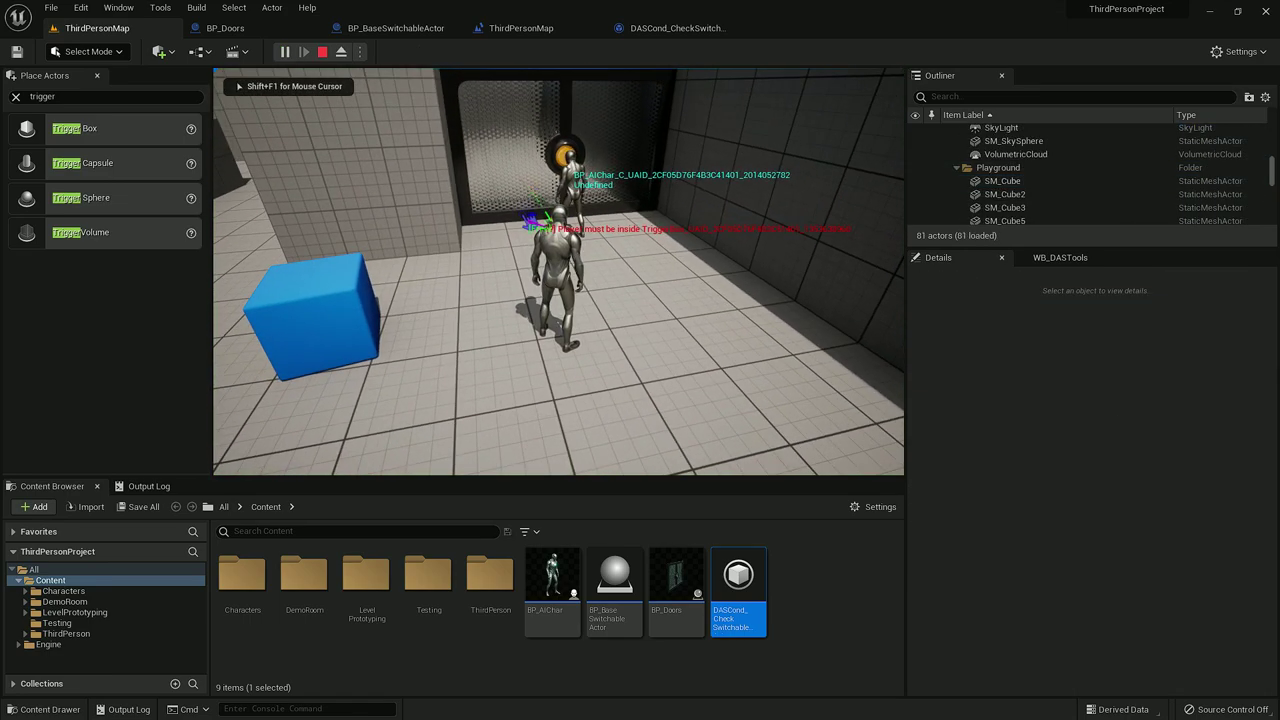
key(w)
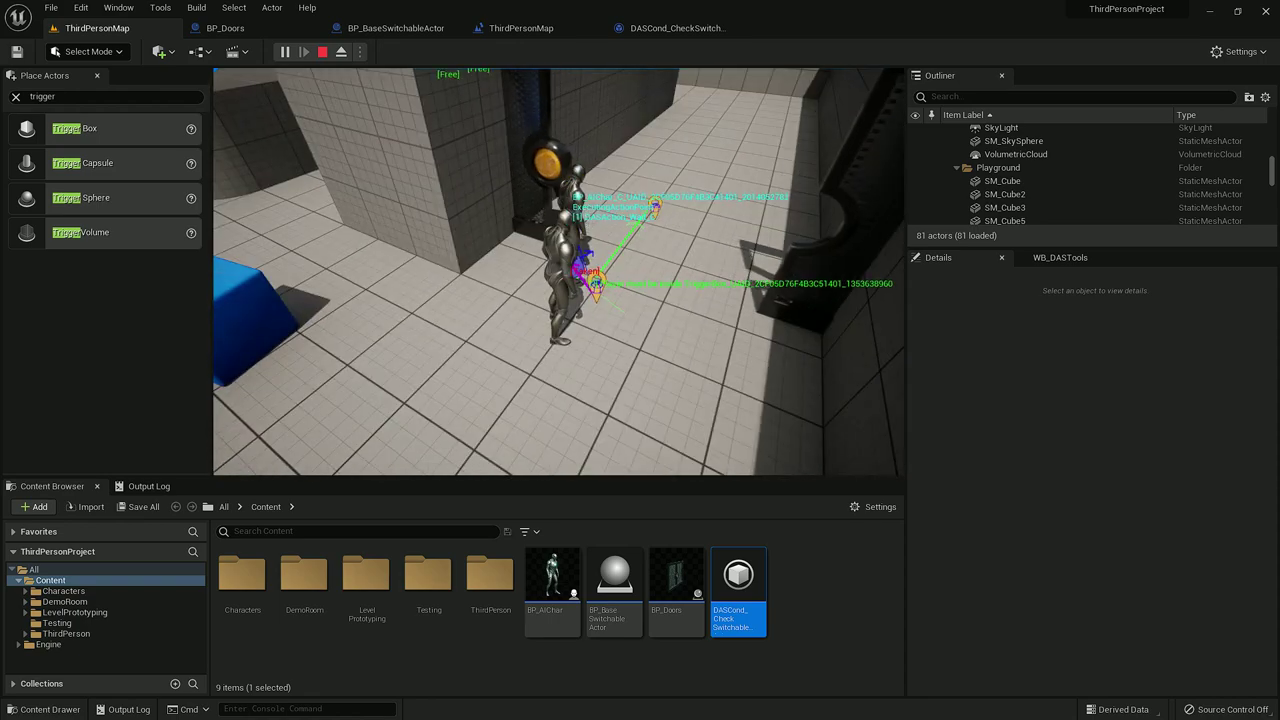
key(w)
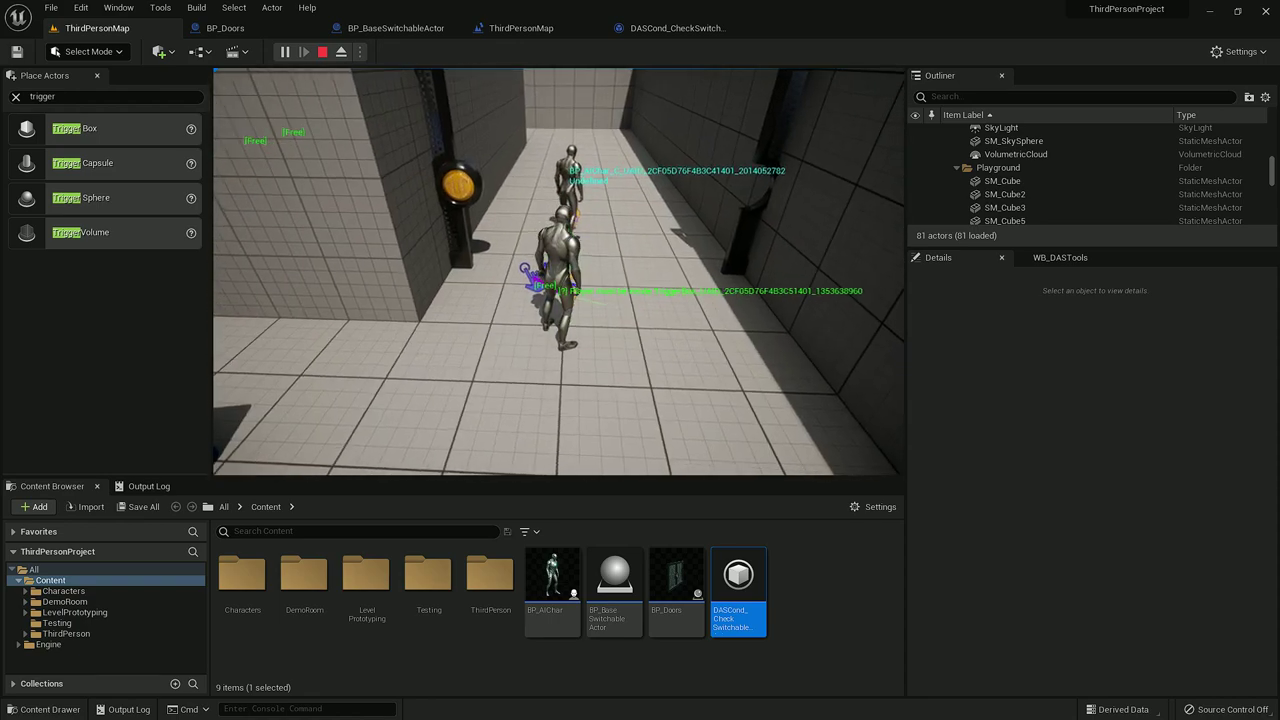
key(w)
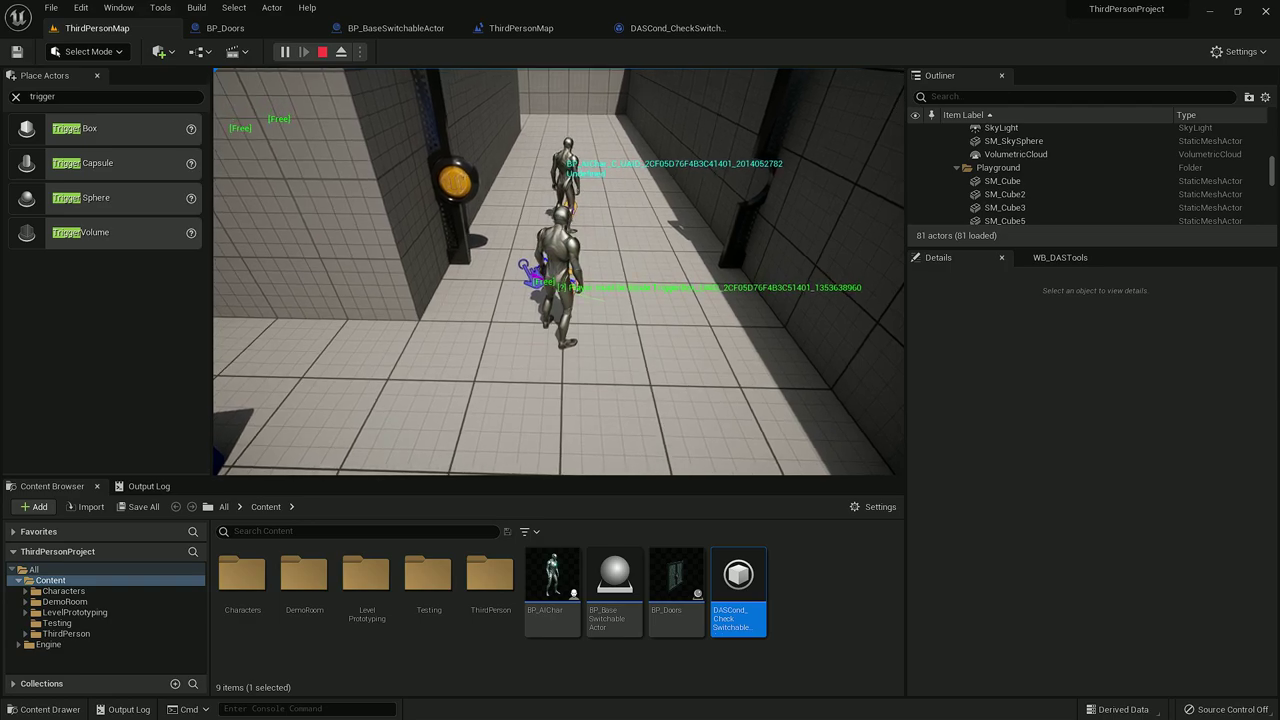
key(Escape)
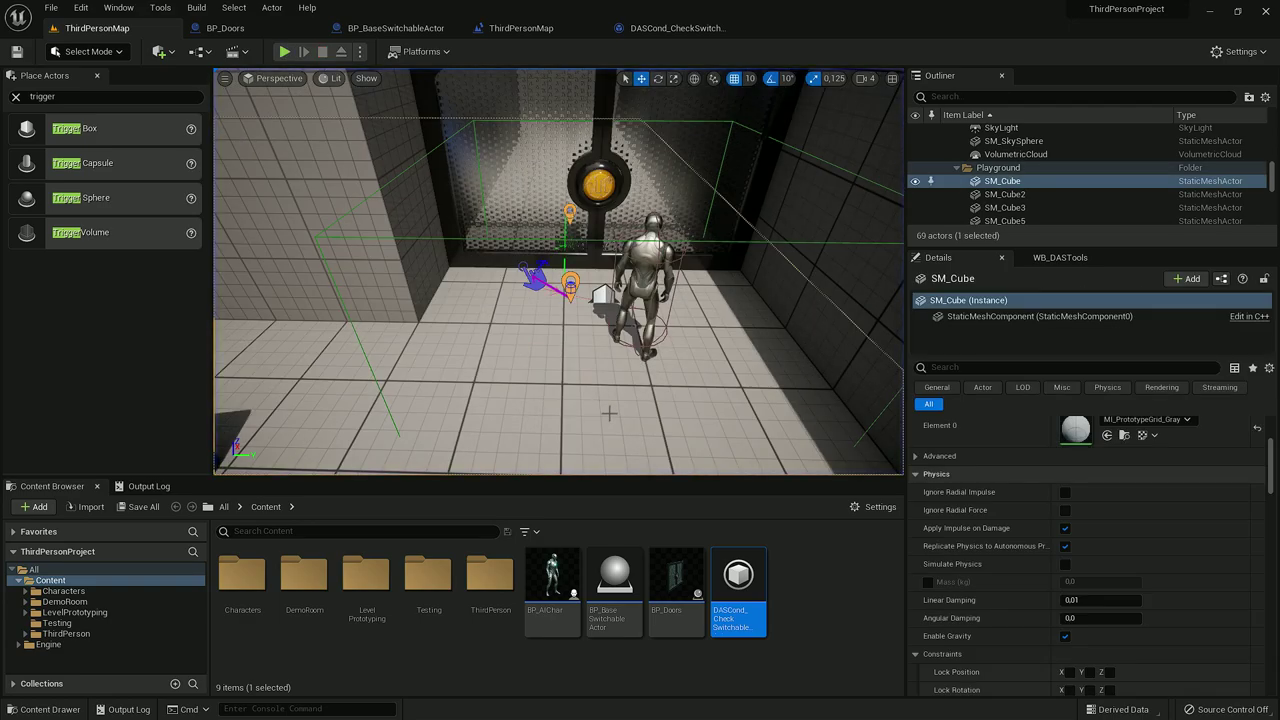
key(f)
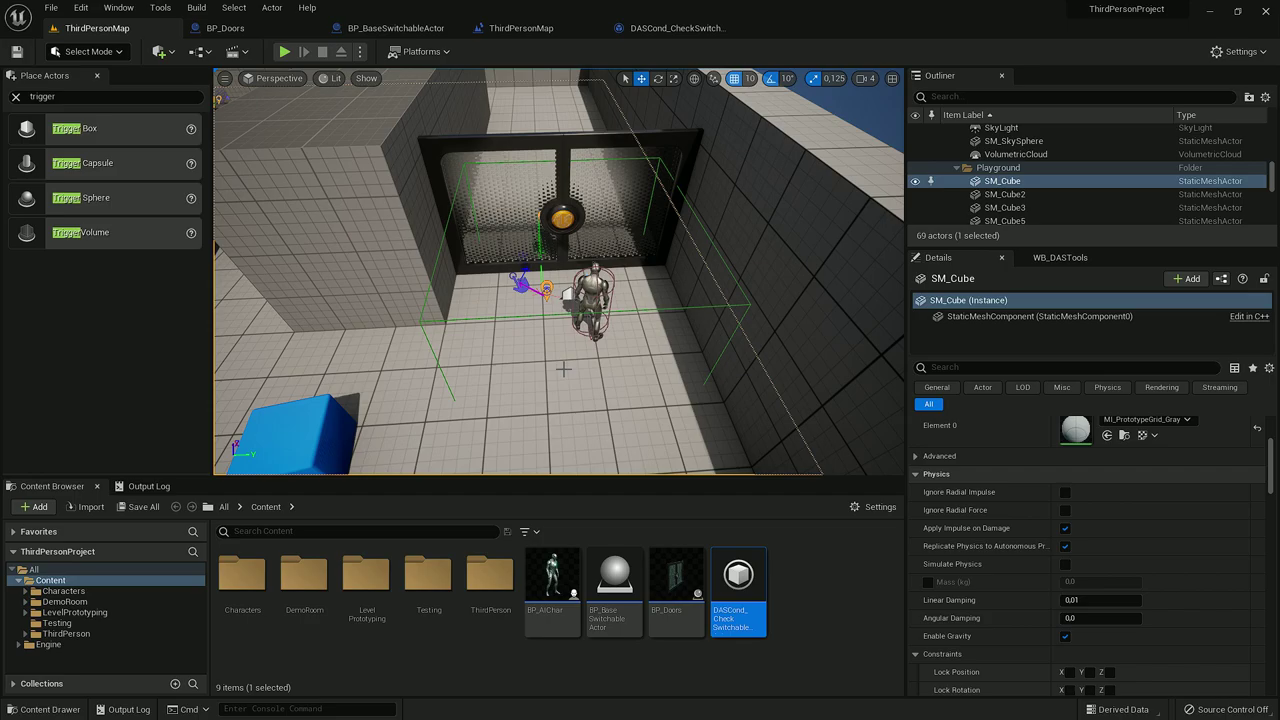